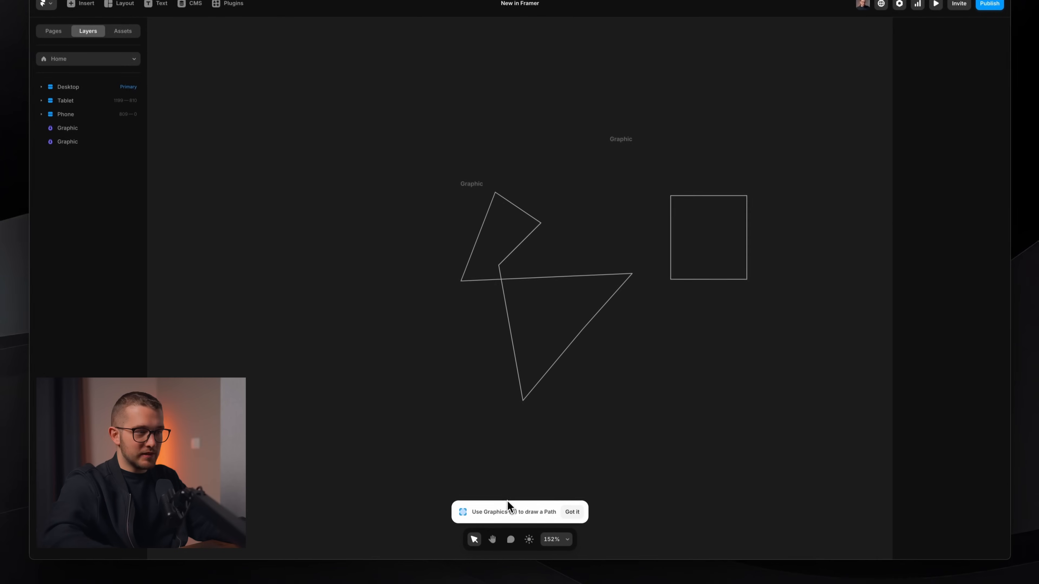
Step: Delete the two Graphic layers containing the angular path and the square from the canvas
{"action": "left_click", "coordinate": [579, 541]}
{"action": "left_click", "coordinate": [507, 311]}
{"action": "left_click_drag", "start_coordinate": [502, 279], "coordinate": [446, 216]}
{"action": "left_click", "coordinate": [630, 211]}
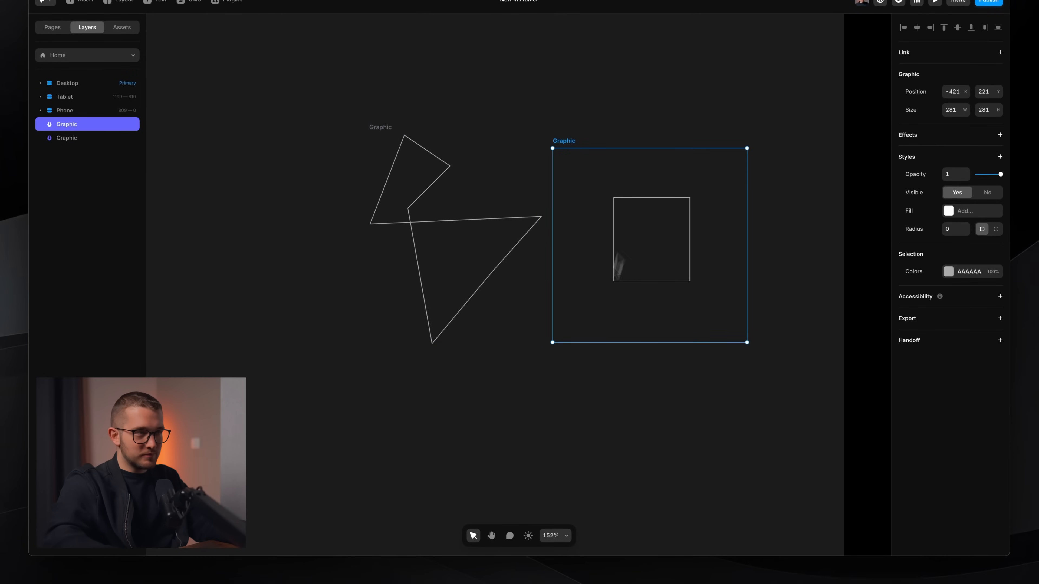
{"action": "left_click", "coordinate": [495, 293], "text": "shift"}
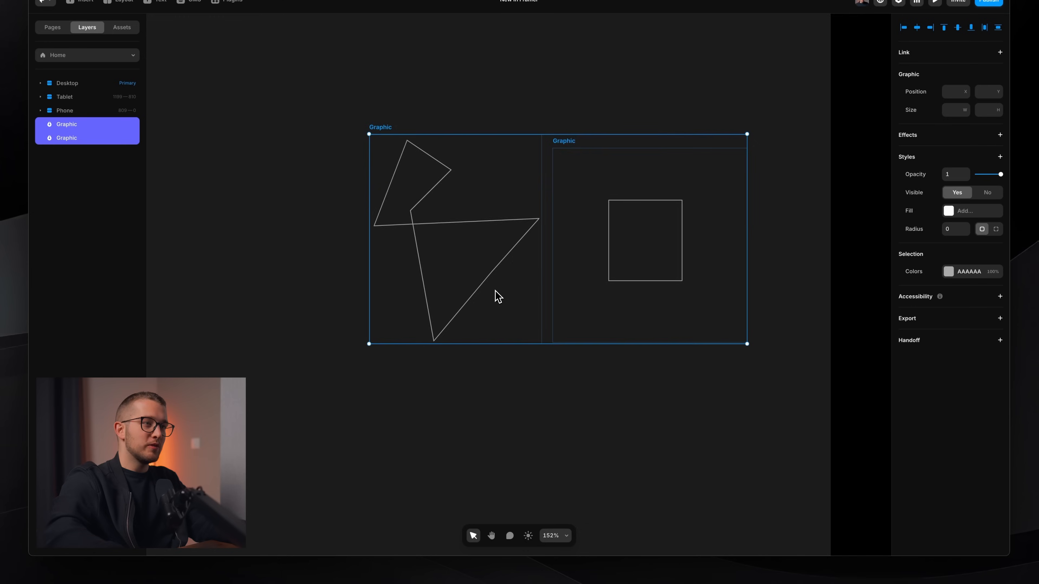
{"action": "scroll", "coordinate": [495, 294], "scroll_direction": "down", "scroll_amount": 5}
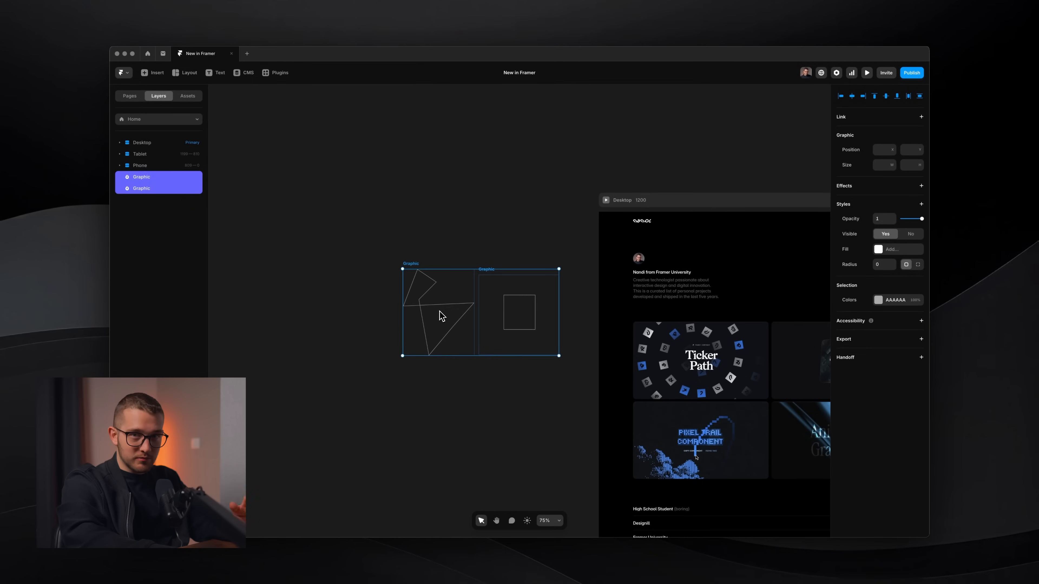
{"action": "key", "text": "Delete"}
Step: Draw a small oval about 29 by 29 in the Desktop page's intro text stack
{"action": "scroll", "coordinate": [440, 311], "scroll_direction": "right", "scroll_amount": 5}
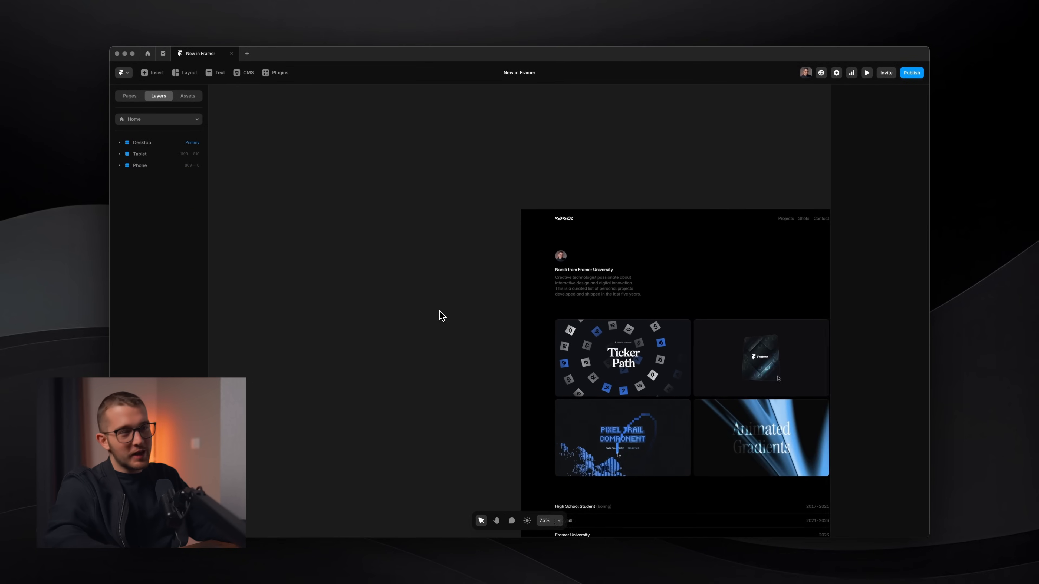
{"action": "scroll", "coordinate": [440, 315], "scroll_direction": "right", "scroll_amount": 3}
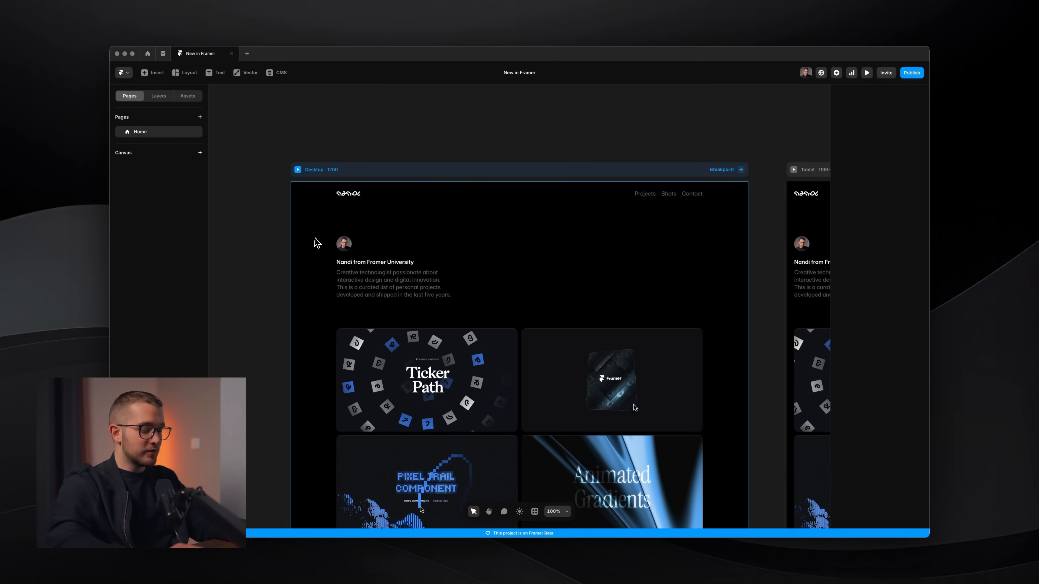
{"action": "key", "text": "p"}
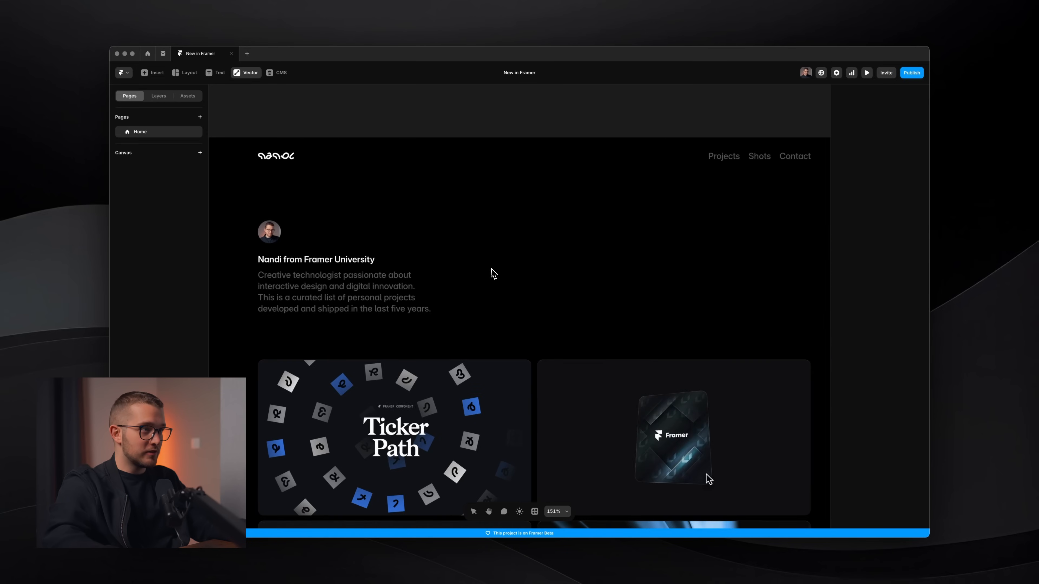
{"action": "scroll", "coordinate": [492, 268], "scroll_direction": "up", "scroll_amount": 3}
{"action": "left_click_drag", "start_coordinate": [505, 264], "coordinate": [534, 280]}
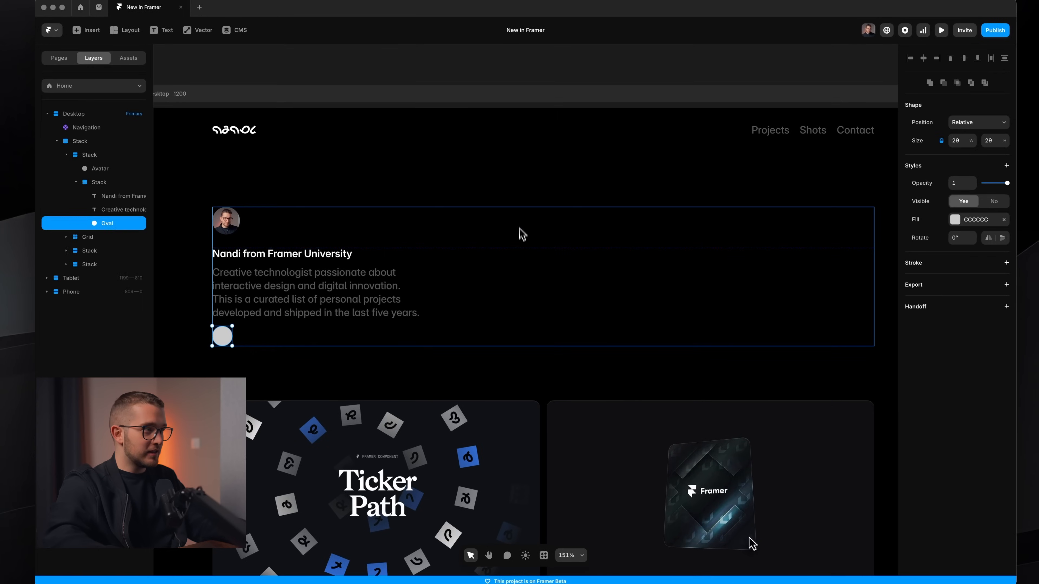
Step: Edit the oval's path by pulling its uppermost anchor point down past the centre to form a crescent
{"action": "left_click", "coordinate": [424, 255]}
{"action": "scroll", "coordinate": [391, 298], "scroll_direction": "up", "scroll_amount": 3}
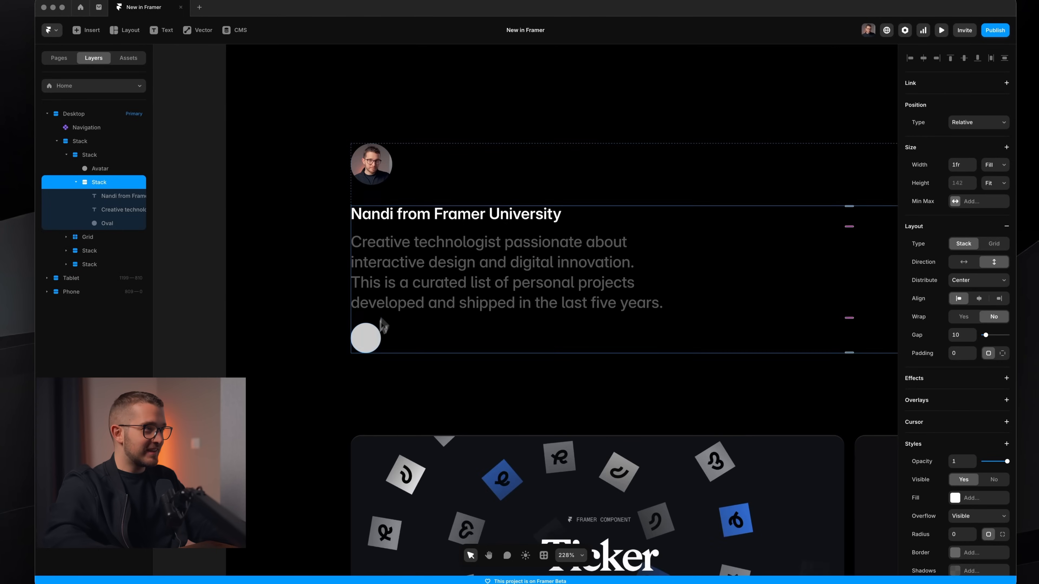
{"action": "left_click", "coordinate": [355, 348]}
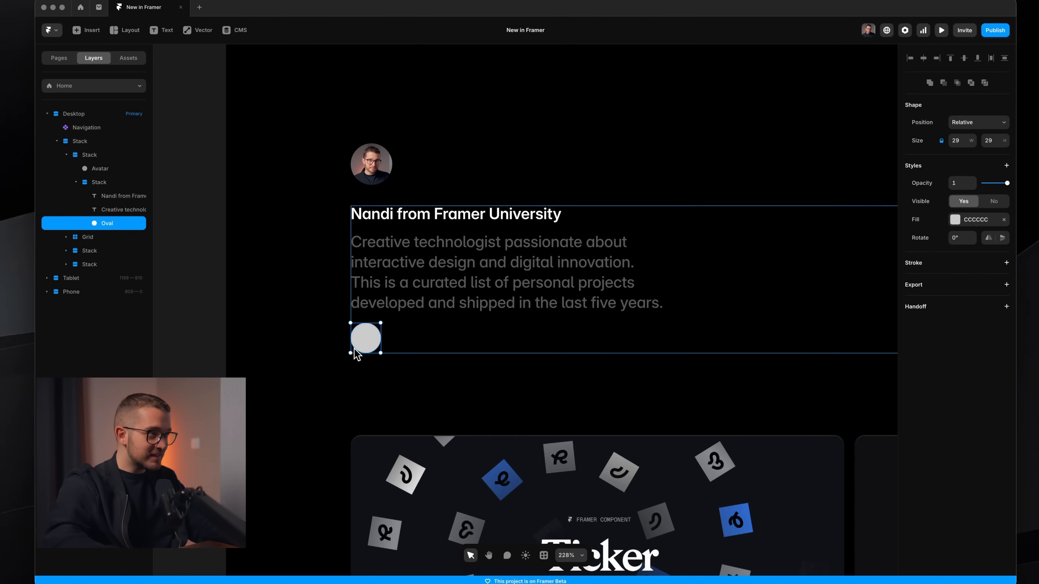
{"action": "scroll", "coordinate": [374, 354], "scroll_direction": "up", "scroll_amount": 3}
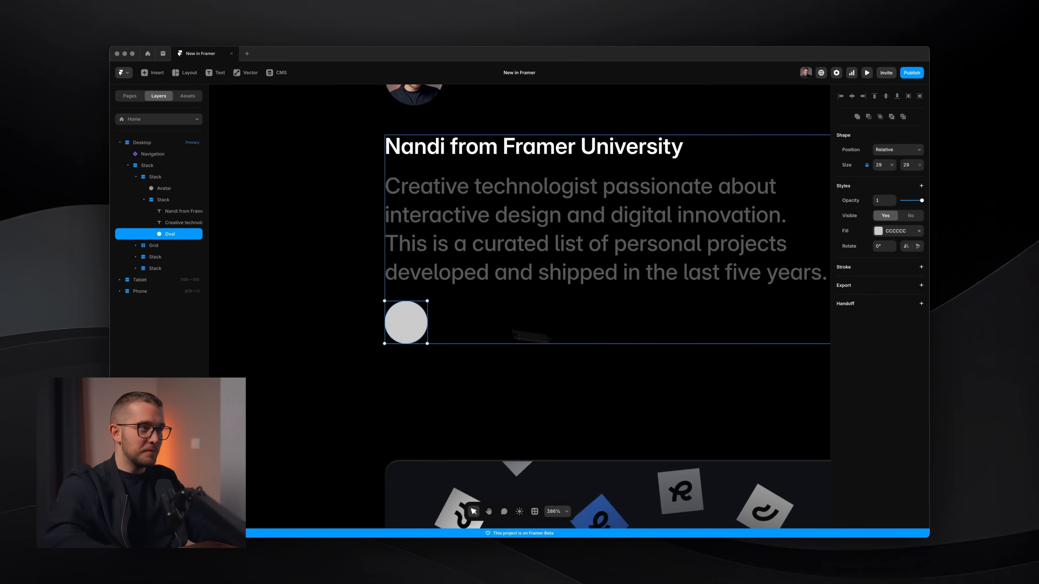
{"action": "double_click", "coordinate": [405, 323]}
{"action": "scroll", "coordinate": [403, 325], "scroll_direction": "up", "scroll_amount": 2}
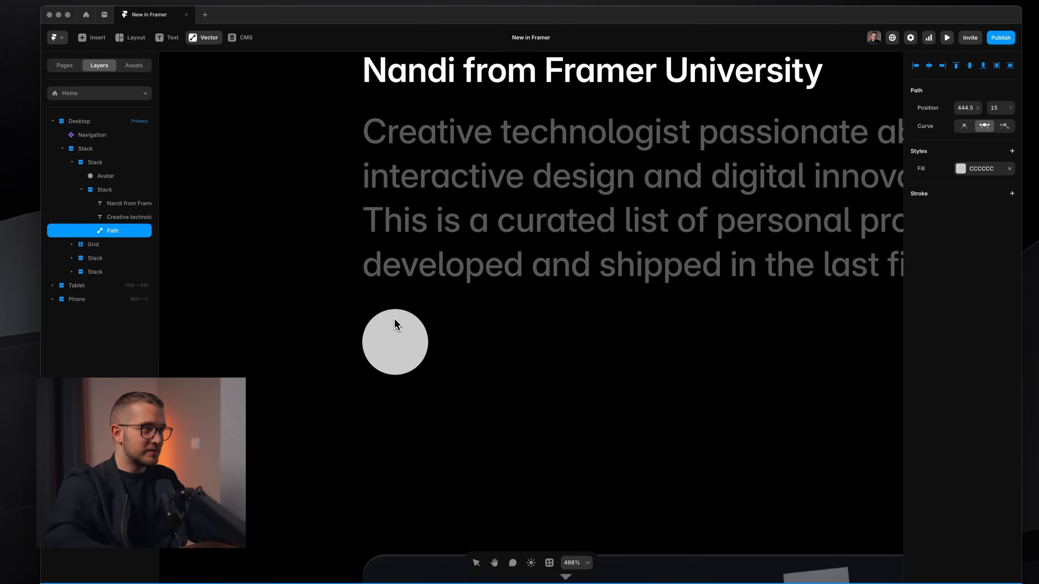
{"action": "scroll", "coordinate": [394, 319], "scroll_direction": "up", "scroll_amount": 3}
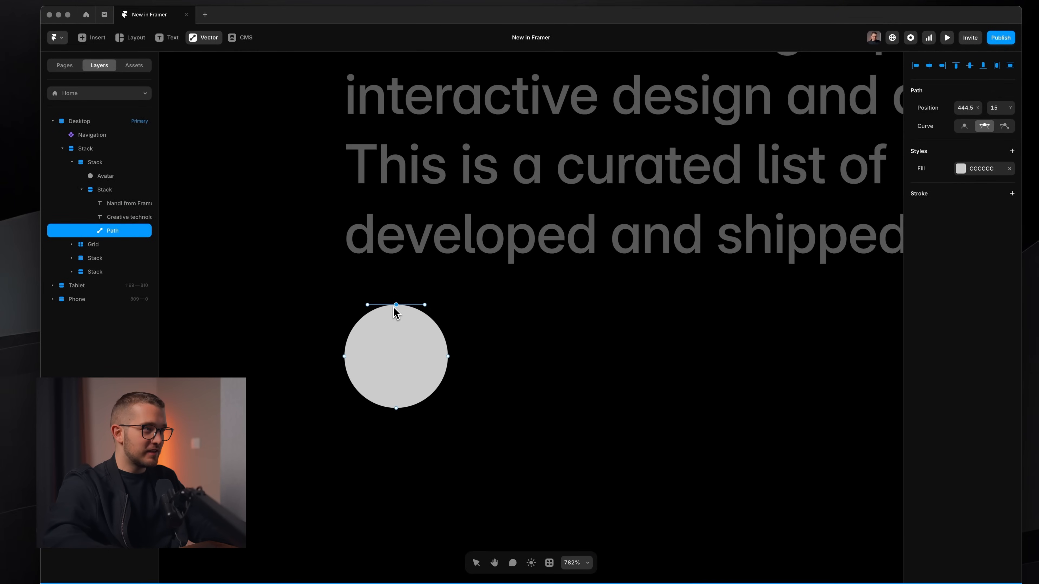
{"action": "left_click_drag", "start_coordinate": [395, 306], "coordinate": [400, 348]}
{"action": "left_click", "coordinate": [406, 328]}
{"action": "scroll", "coordinate": [450, 332], "scroll_direction": "down", "scroll_amount": 4}
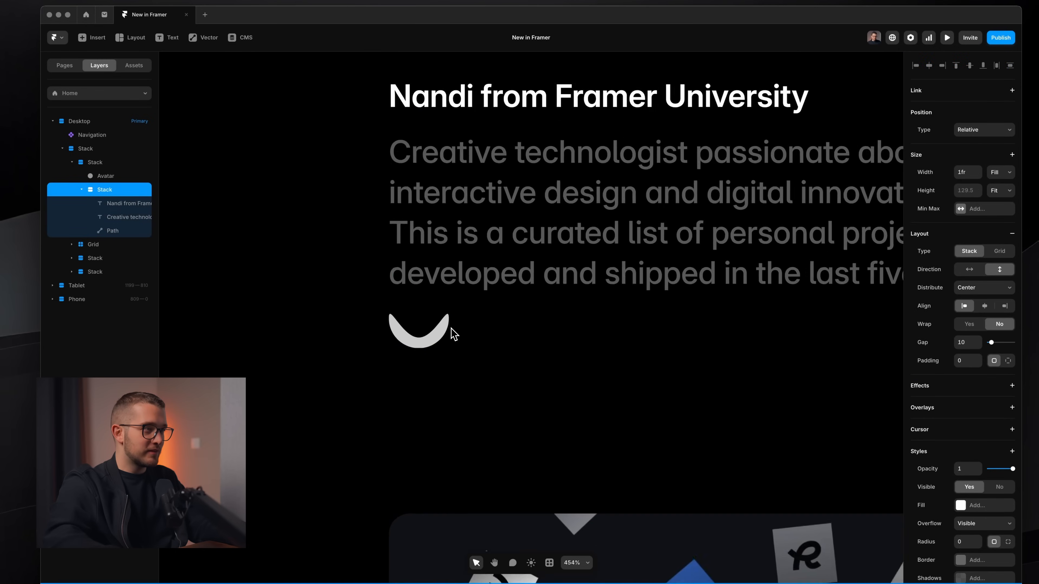
Step: Preview the page, return to the canvas, and delete the crescent path below the intro text
{"action": "key", "text": "super+p"}
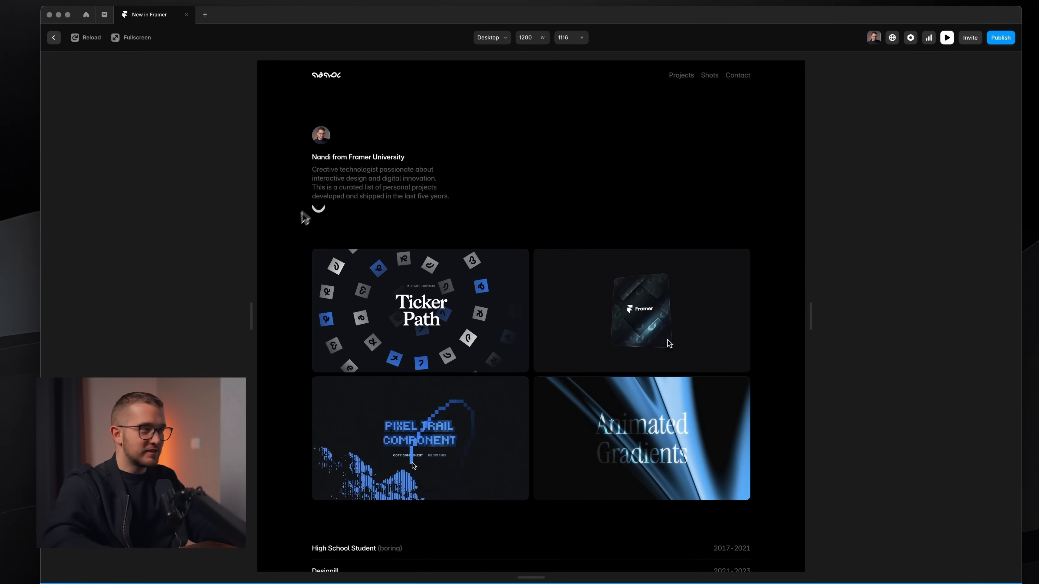
{"action": "key", "text": "Escape"}
{"action": "left_click", "coordinate": [429, 336]}
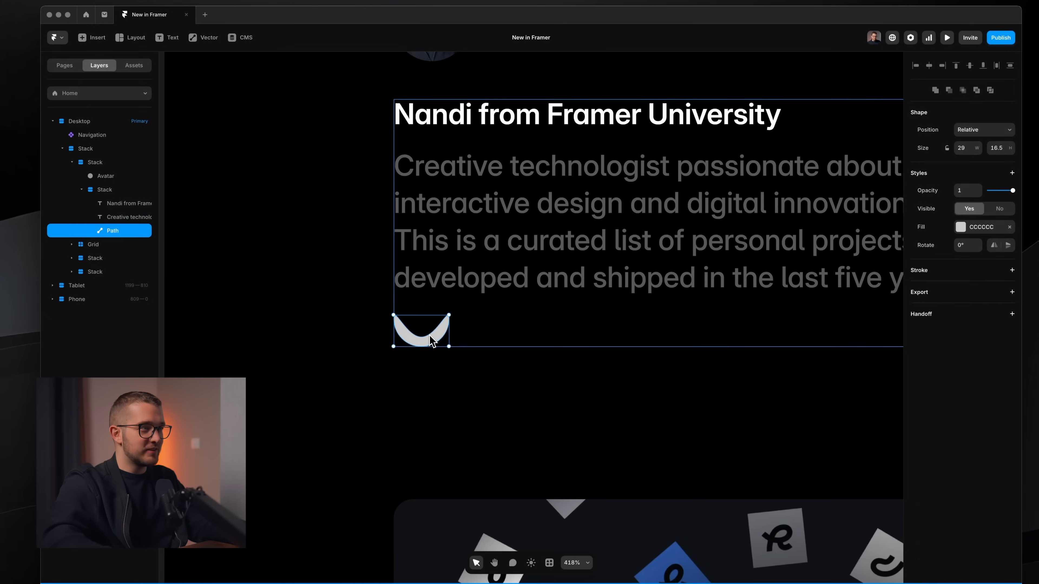
{"action": "scroll", "coordinate": [452, 339], "scroll_direction": "up", "scroll_amount": 1}
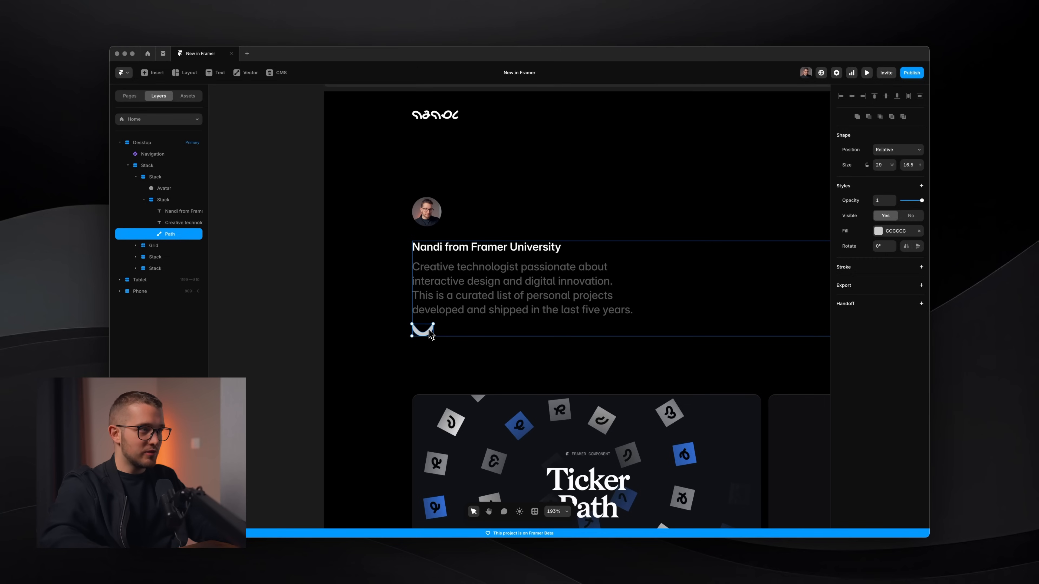
{"action": "key", "text": "Delete"}
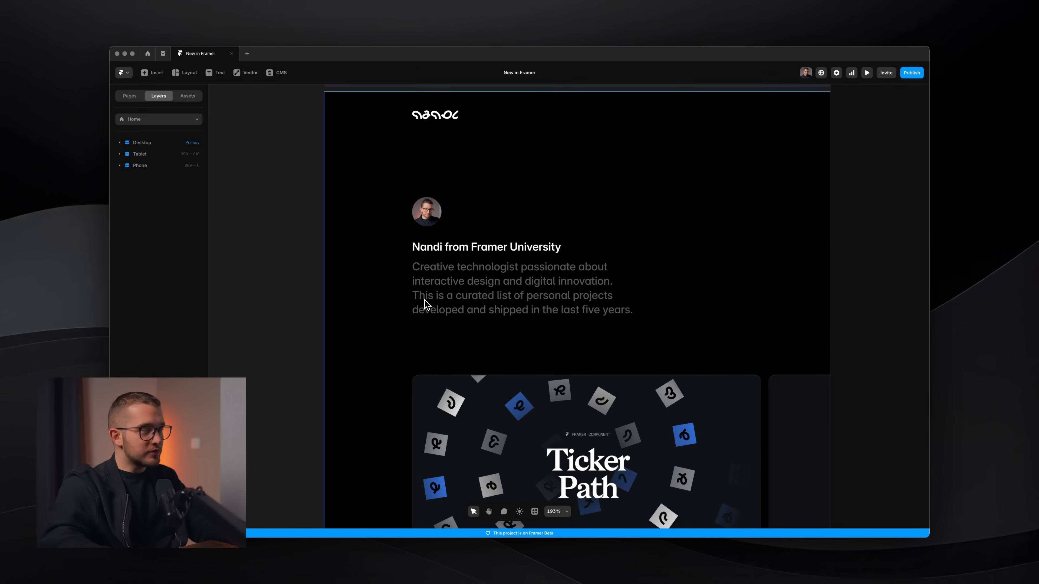
Step: Switch to Finder and bring all SVG files from the Icons folder onto the empty canvas beside the Desktop page
{"action": "scroll", "coordinate": [425, 305], "scroll_direction": "down", "scroll_amount": 10}
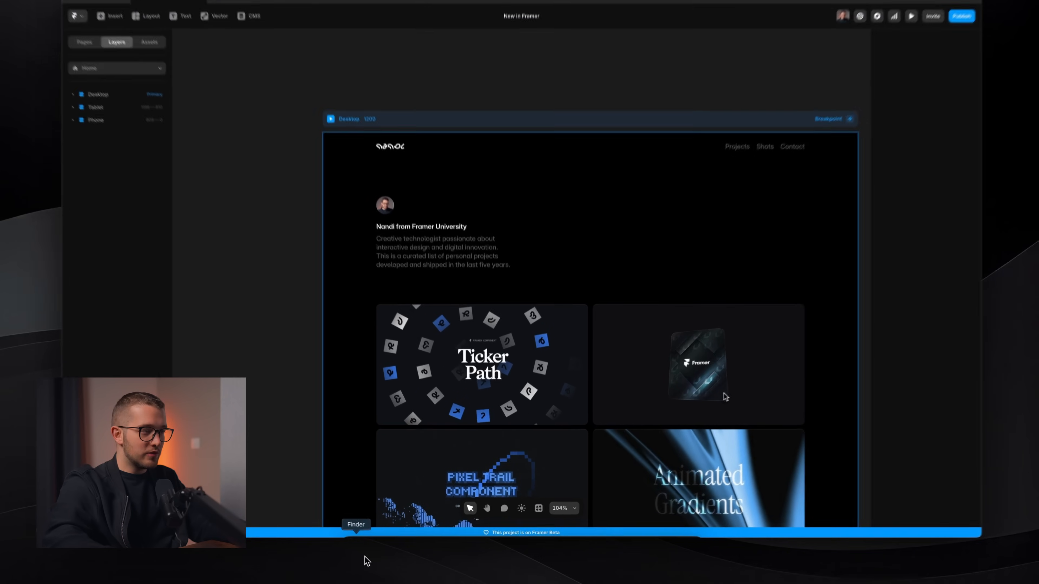
{"action": "left_click", "coordinate": [378, 556]}
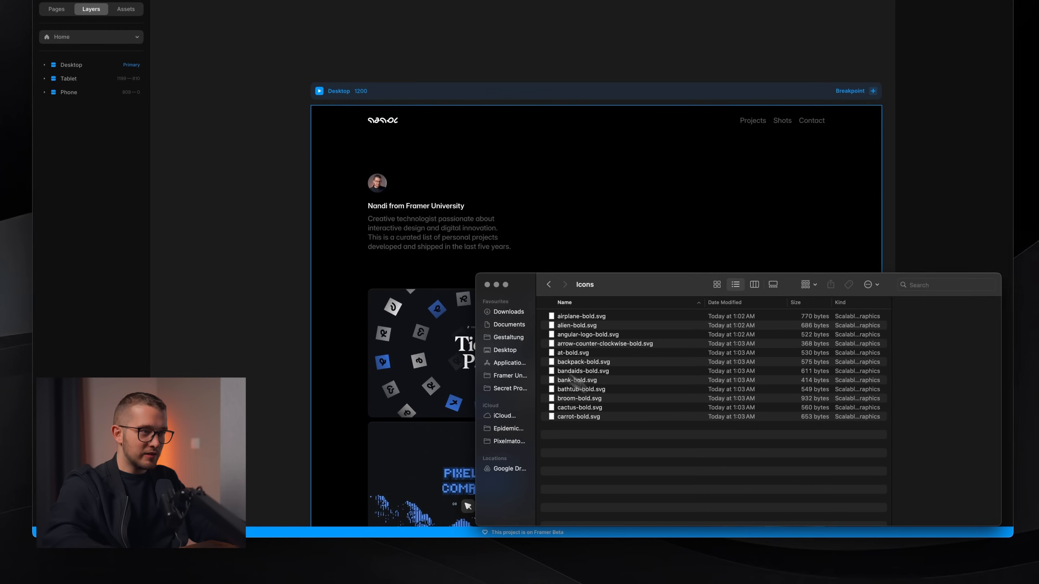
{"action": "key", "text": "super+a"}
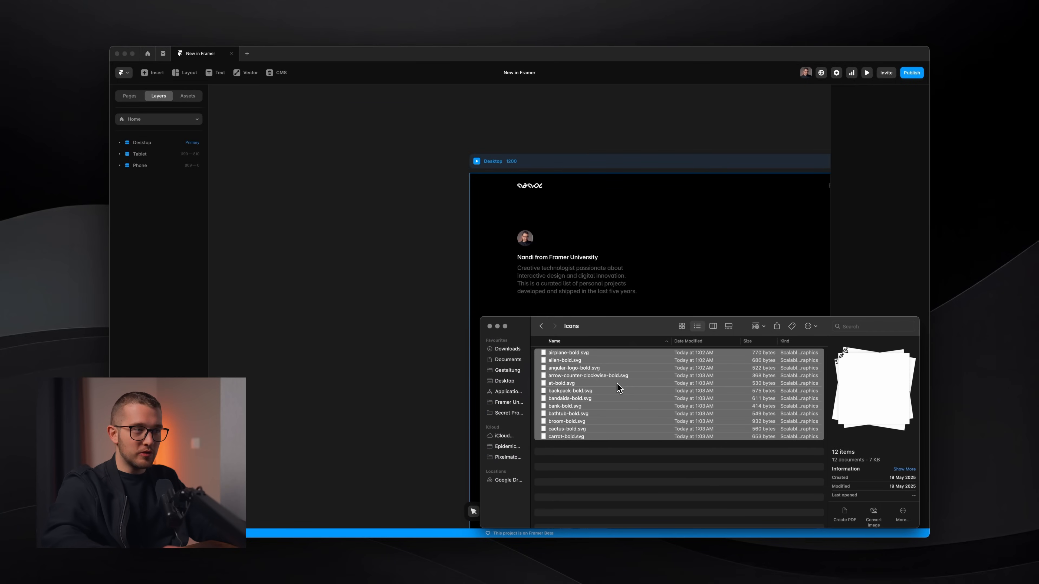
{"action": "left_click_drag", "start_coordinate": [619, 387], "coordinate": [379, 301]}
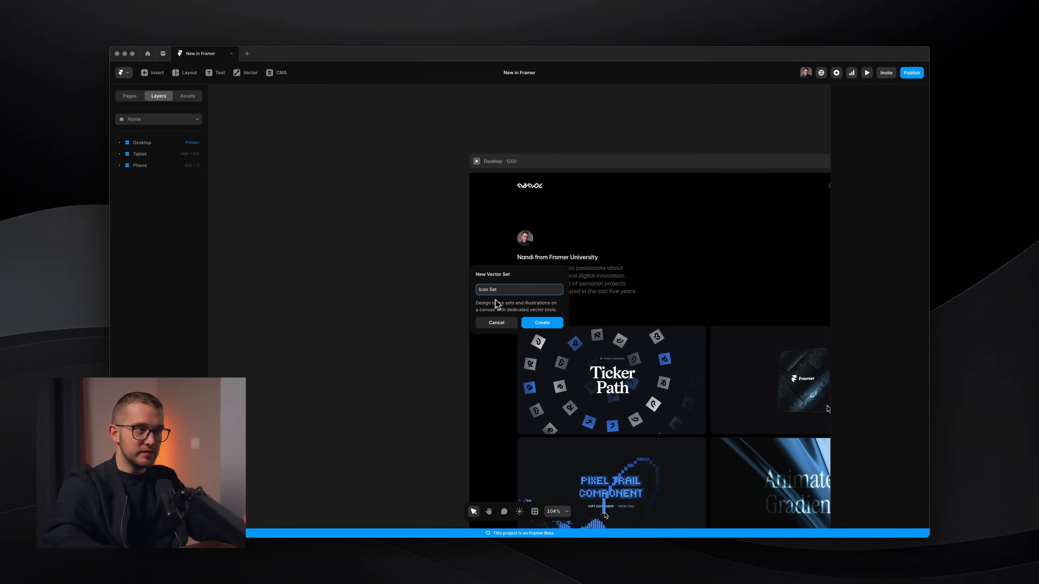
Step: Name the new vector set "My Icon Pack" and create it
{"action": "left_click", "coordinate": [505, 290]}
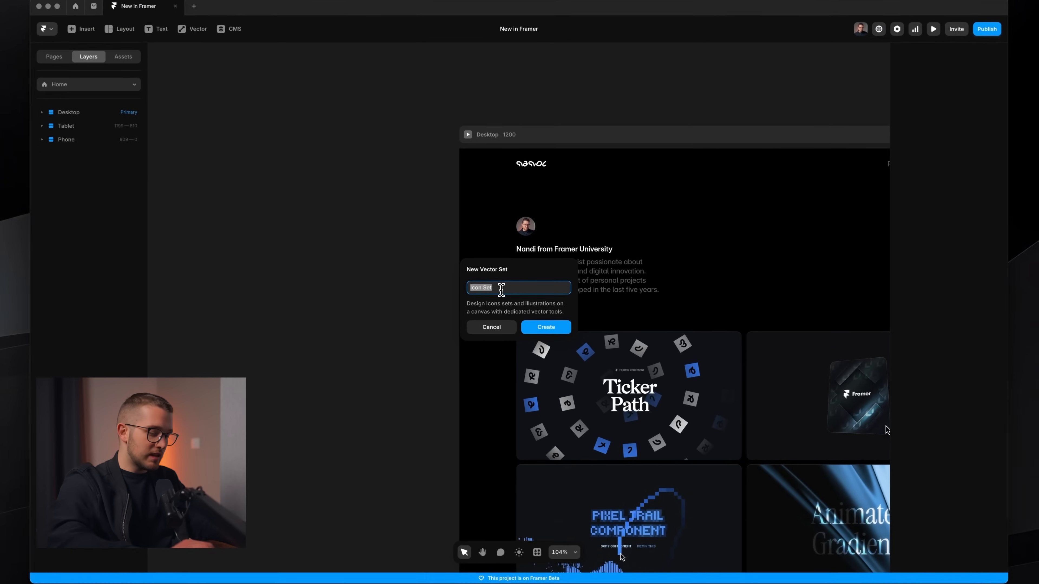
{"action": "type", "text": "My I"}
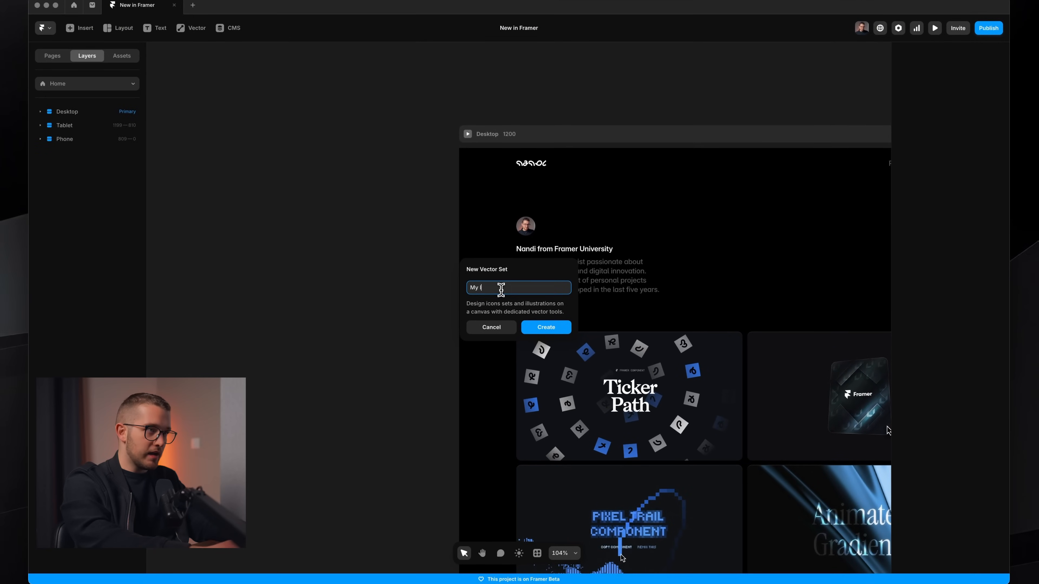
{"action": "type", "text": "con Pack"}
{"action": "left_click", "coordinate": [547, 327]}
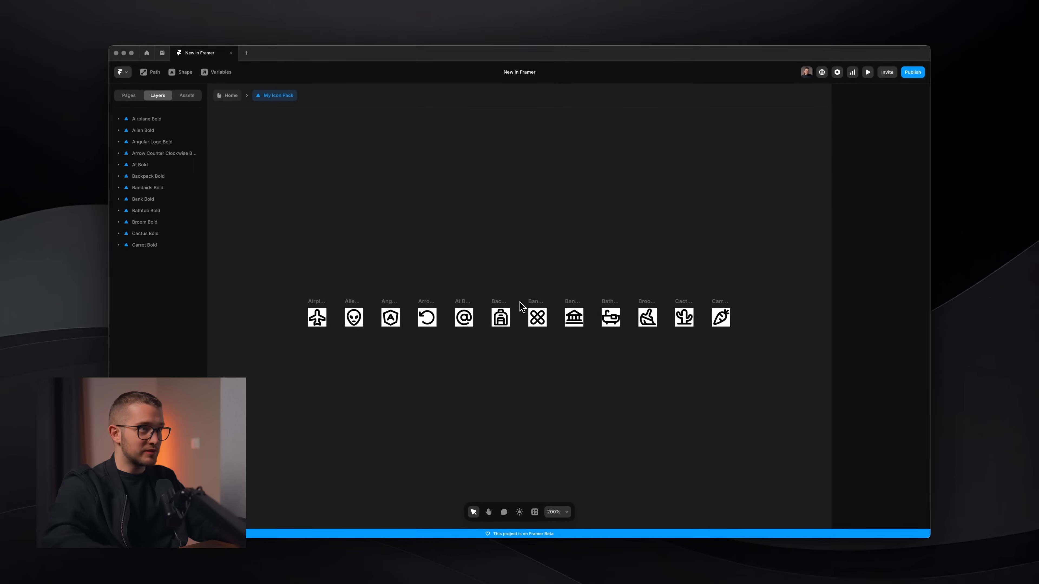
{"action": "left_click", "coordinate": [314, 310]}
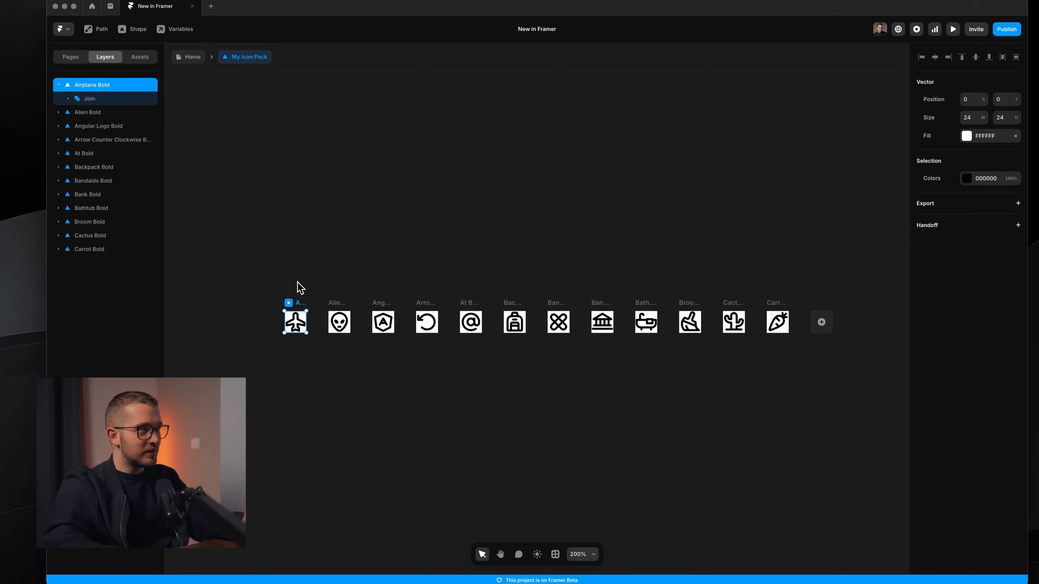
{"action": "left_click", "coordinate": [300, 288]}
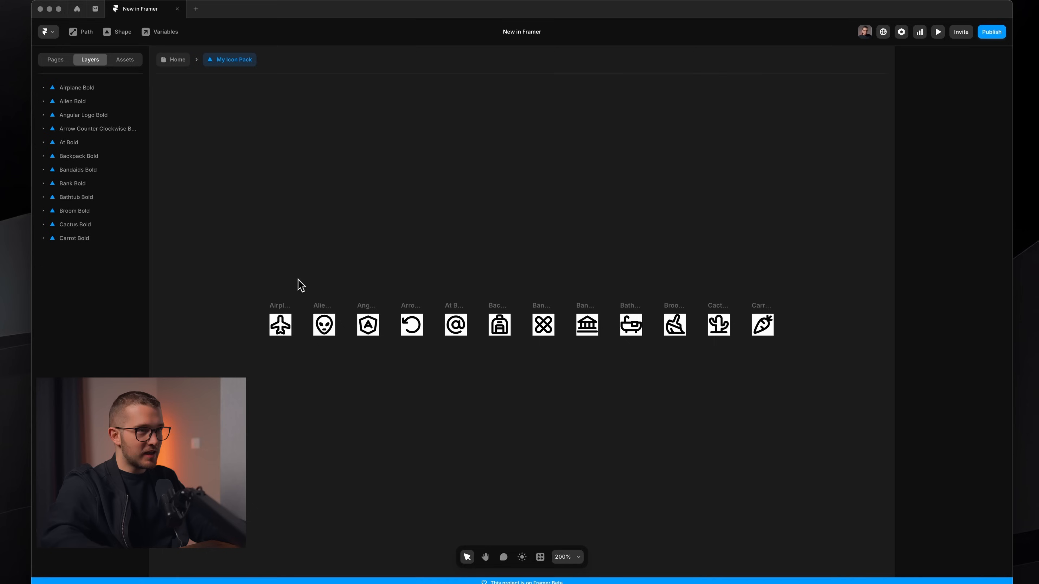
Step: Try moving an anchor point on the Cactus Bold icon's path, undo the change, and leave path editing
{"action": "scroll", "coordinate": [712, 334], "scroll_direction": "up", "scroll_amount": 5}
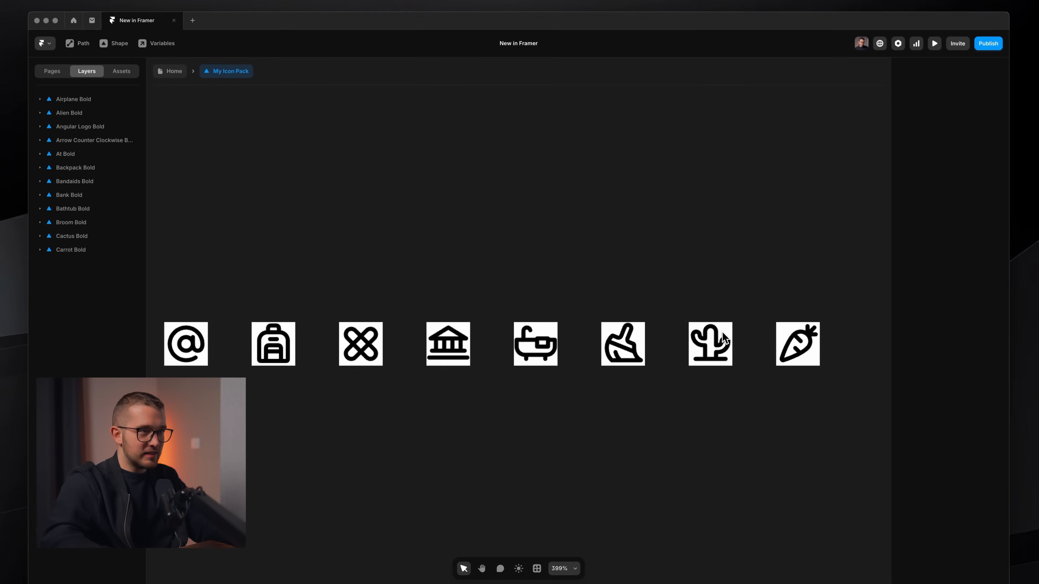
{"action": "left_click", "coordinate": [715, 333]}
{"action": "scroll", "coordinate": [715, 333], "scroll_direction": "up", "scroll_amount": 5}
{"action": "double_click", "coordinate": [712, 343]}
{"action": "scroll", "coordinate": [704, 340], "scroll_direction": "up", "scroll_amount": 3}
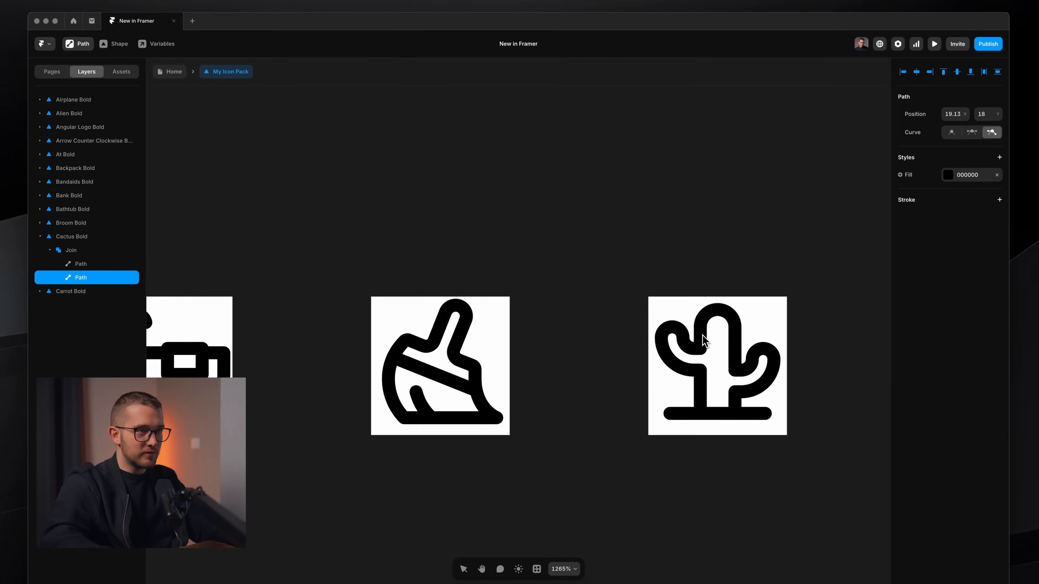
{"action": "left_click_drag", "start_coordinate": [697, 334], "coordinate": [720, 336]}
{"action": "key", "text": "ctrl+z"}
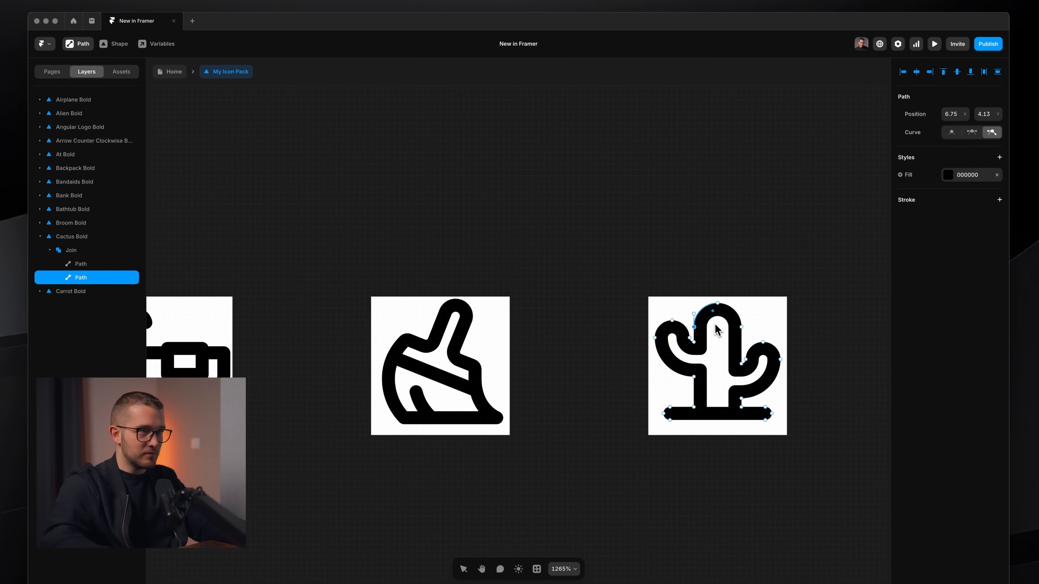
{"action": "key", "text": "Escape"}
{"action": "scroll", "coordinate": [705, 286], "scroll_direction": "down", "scroll_amount": 10}
{"action": "left_click", "coordinate": [705, 285]}
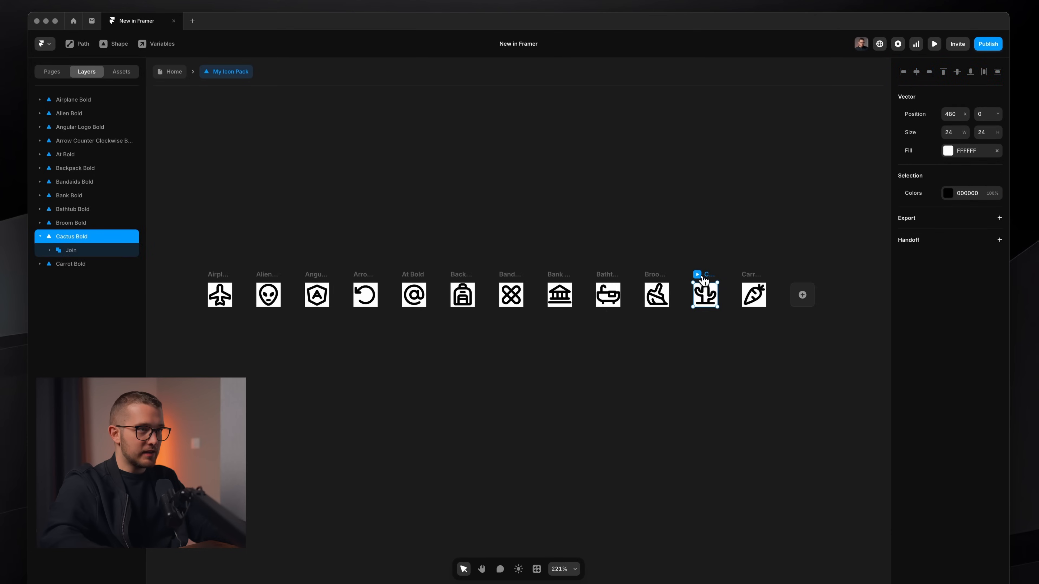
{"action": "left_click", "coordinate": [557, 272]}
{"action": "left_click", "coordinate": [559, 249]}
{"action": "scroll", "coordinate": [559, 249], "scroll_direction": "down", "scroll_amount": 1}
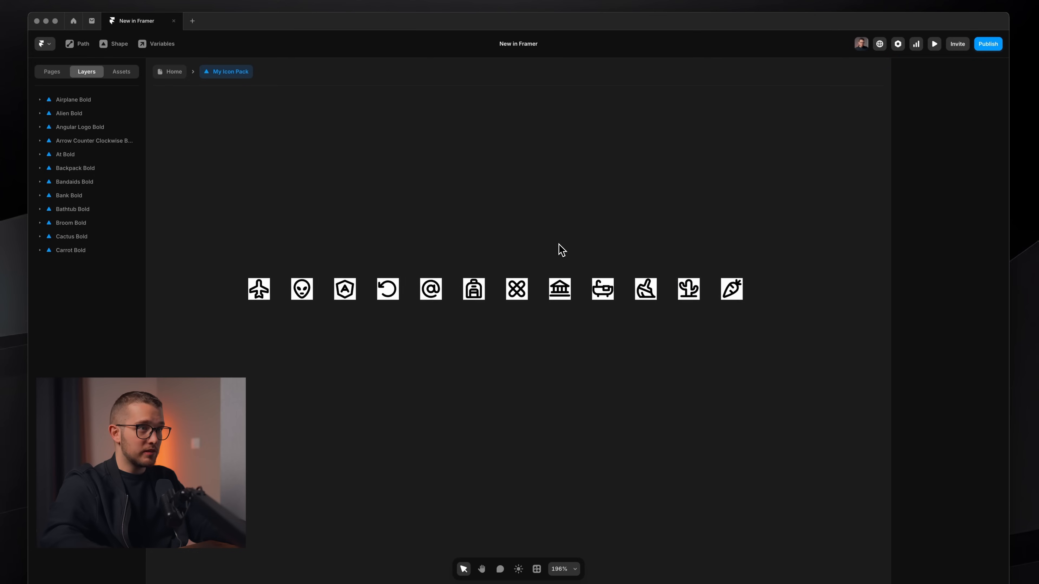
{"action": "scroll", "coordinate": [483, 233], "scroll_direction": "up", "scroll_amount": 1}
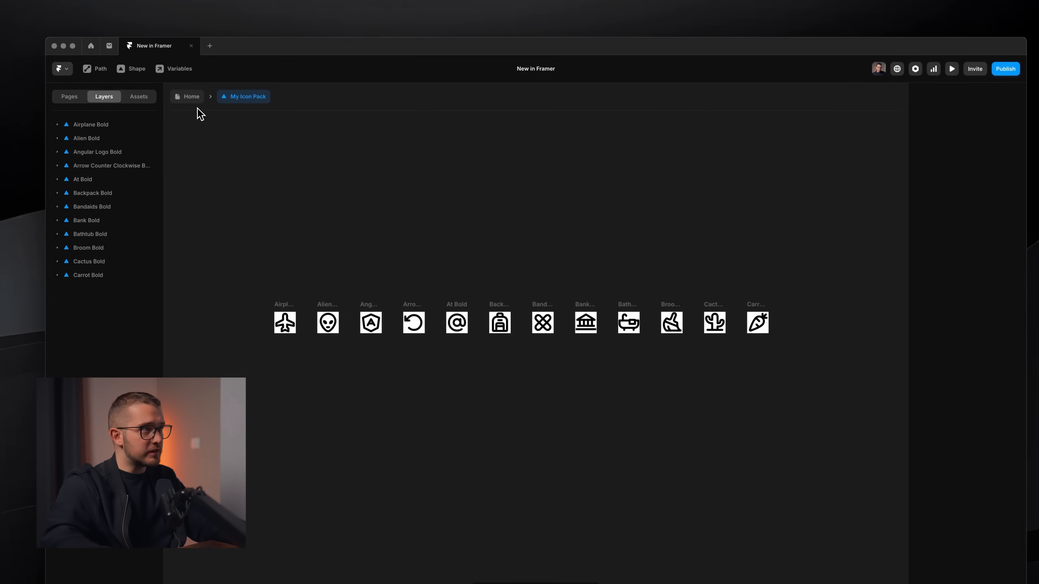
Step: Return to the Home page and insert a My Icon Pack vector between the avatar and the intro text stack
{"action": "left_click", "coordinate": [175, 72]}
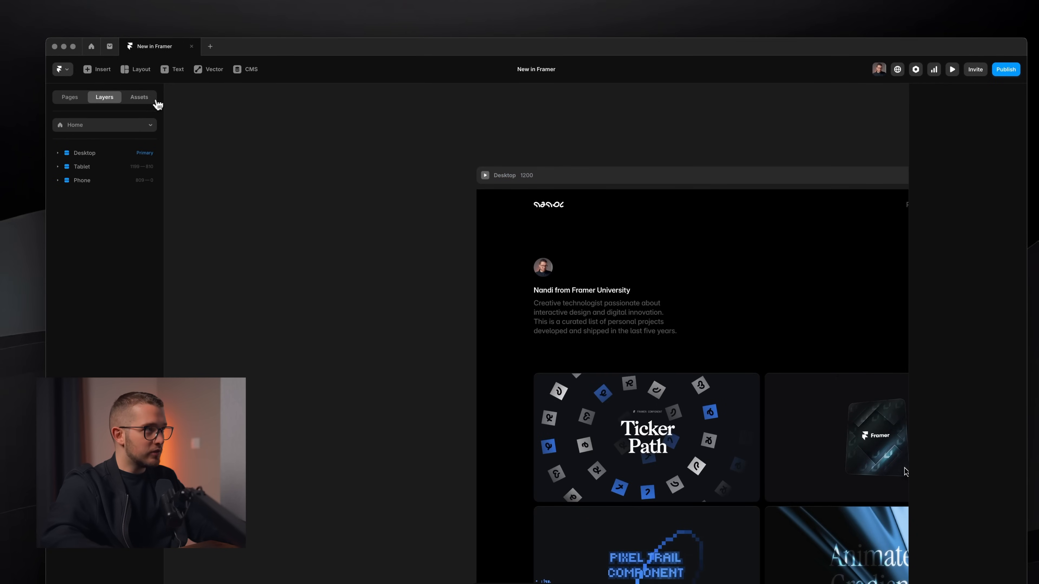
{"action": "left_click", "coordinate": [141, 98]}
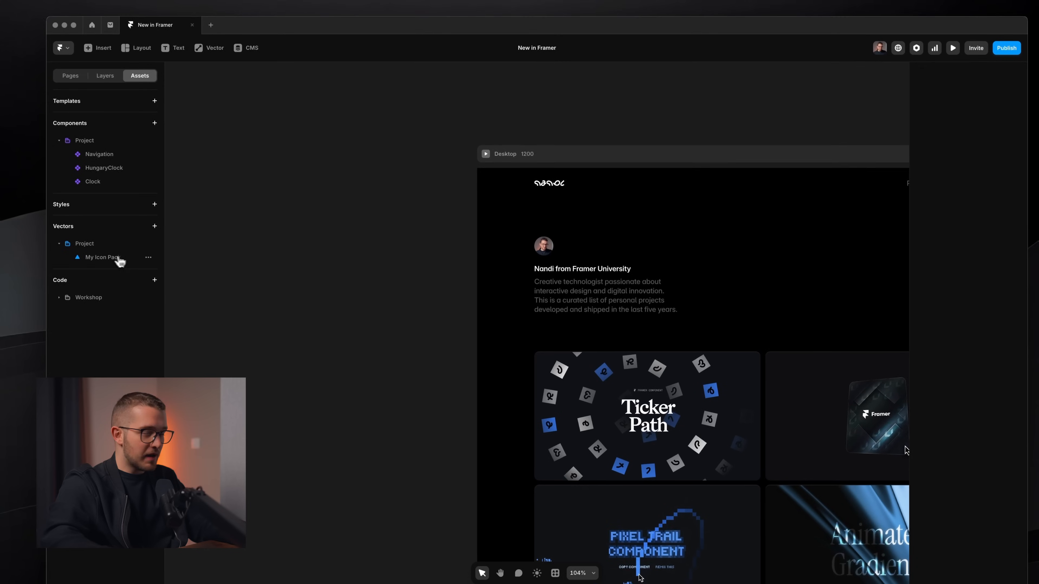
{"action": "left_click_drag", "start_coordinate": [95, 264], "coordinate": [887, 335]}
{"action": "scroll", "coordinate": [518, 289], "scroll_direction": "up", "scroll_amount": 3}
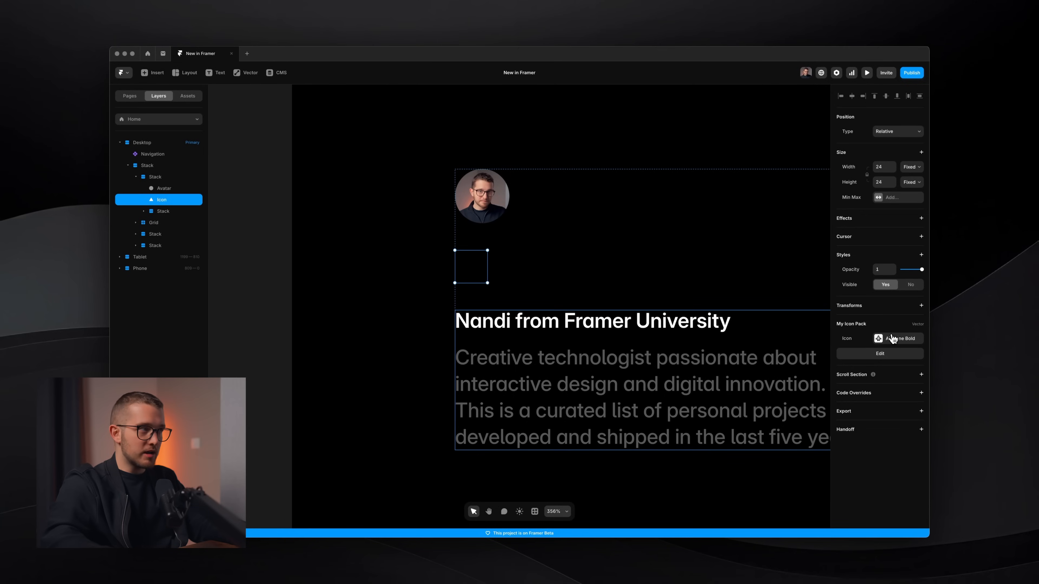
Step: Swap the inserted My Icon Pack vector to the Alien Bold icon and close the icon picker
{"action": "left_click", "coordinate": [893, 340]}
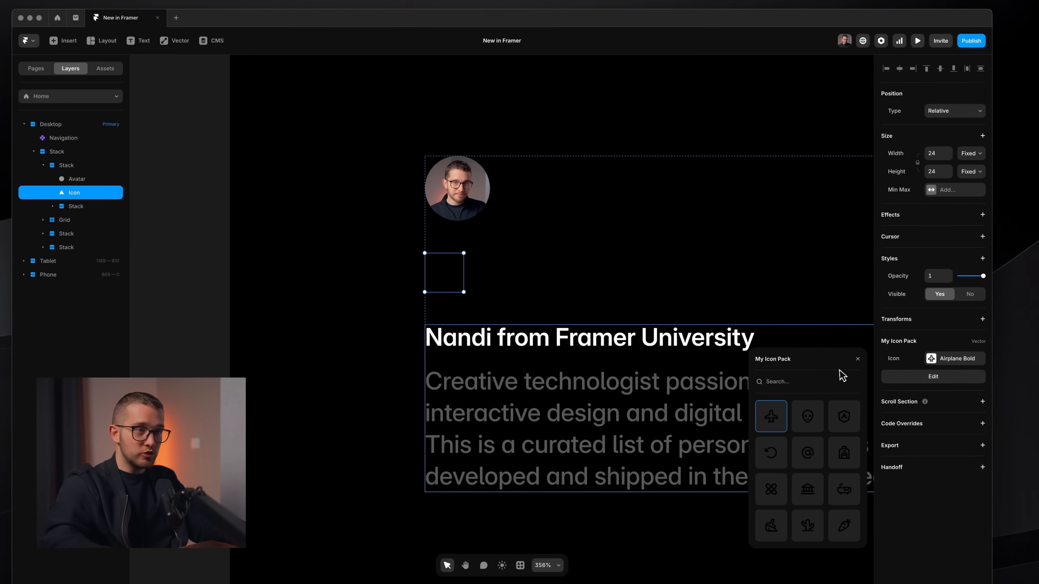
{"action": "left_click_drag", "start_coordinate": [816, 359], "coordinate": [815, 182]}
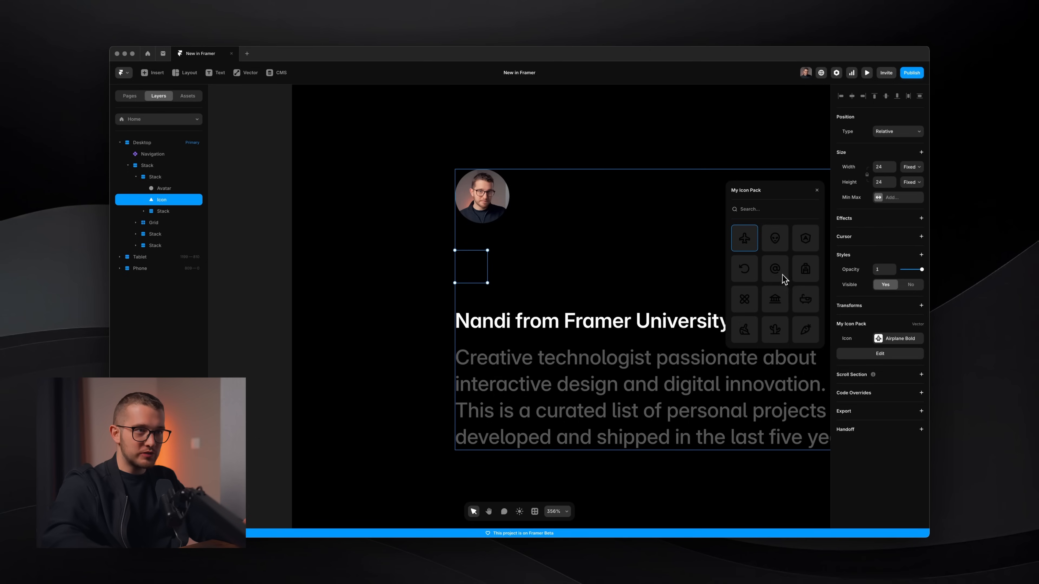
{"action": "left_click", "coordinate": [775, 238]}
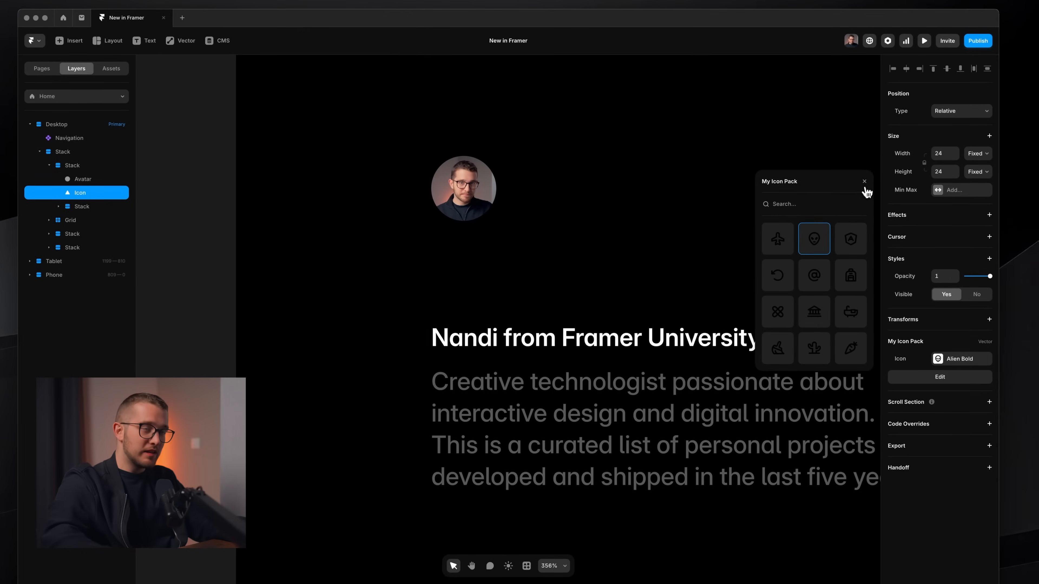
{"action": "left_click", "coordinate": [864, 182]}
Step: Open the My Icon Pack vector set for editing from the placed icon and select the Airplane Bold vector
{"action": "double_click", "coordinate": [471, 288]}
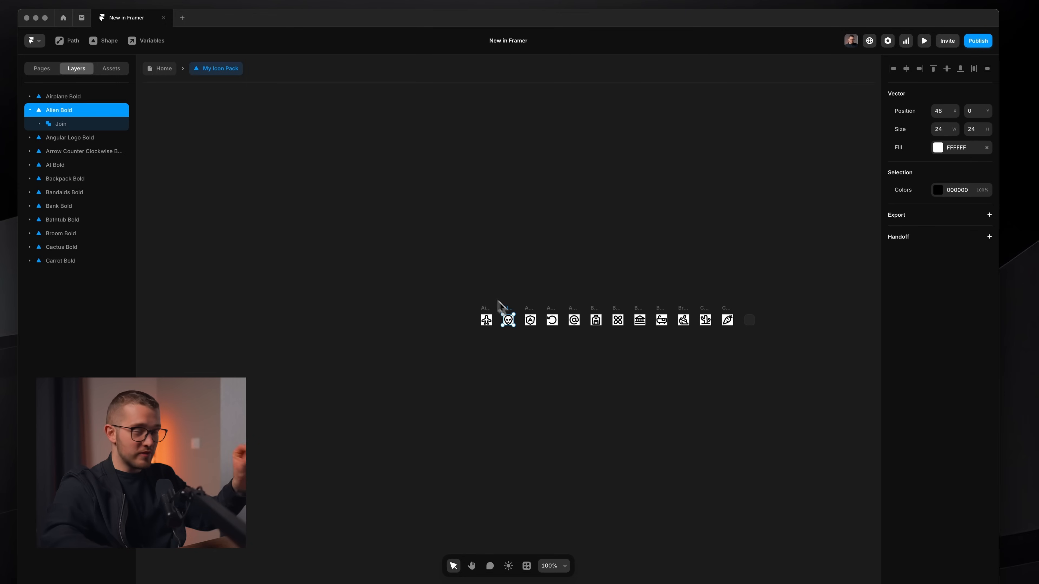
{"action": "scroll", "coordinate": [508, 311], "scroll_direction": "up", "scroll_amount": 5}
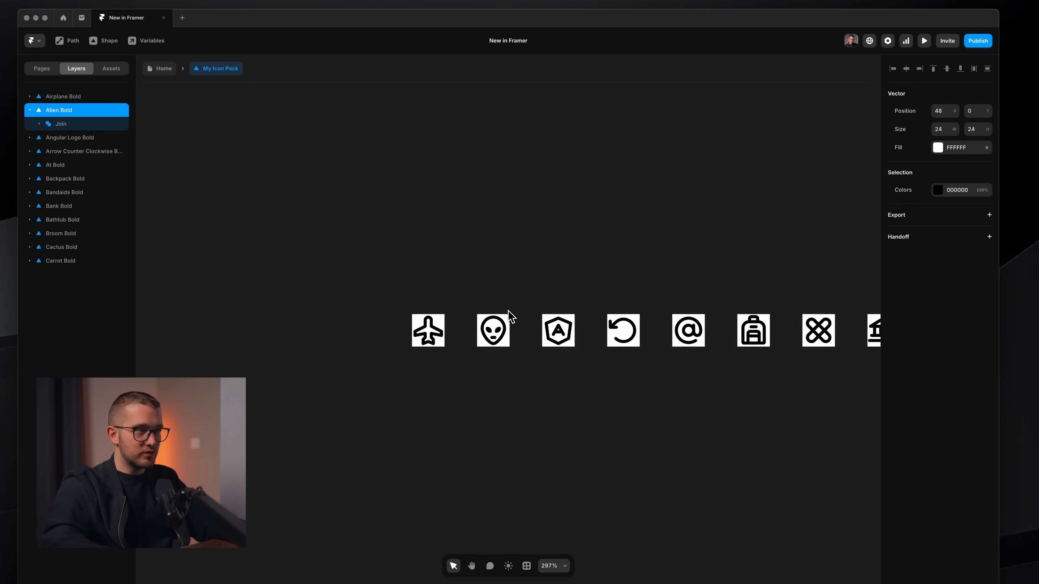
{"action": "double_click", "coordinate": [433, 332]}
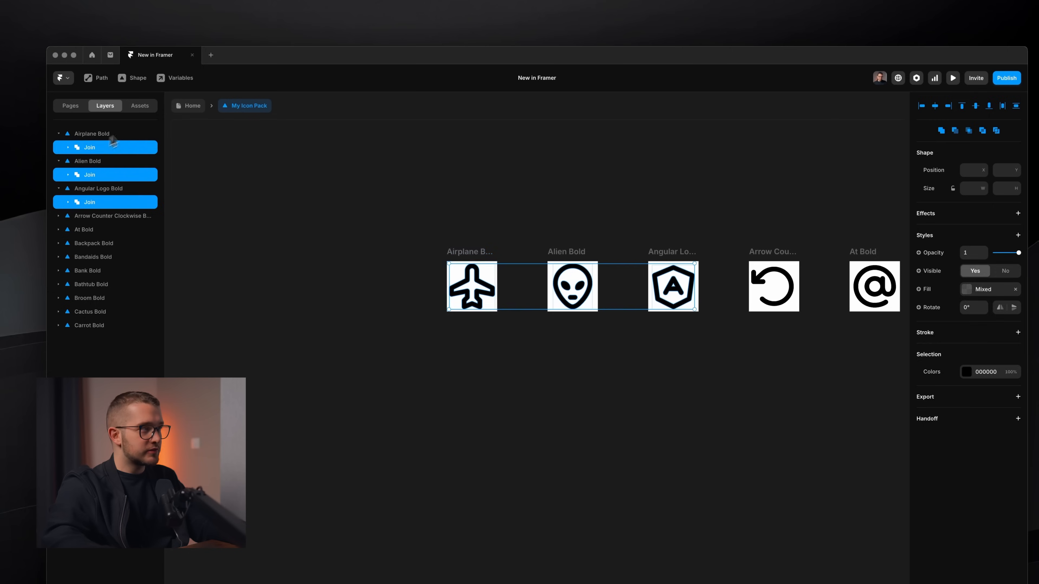
{"action": "left_click", "coordinate": [175, 119]}
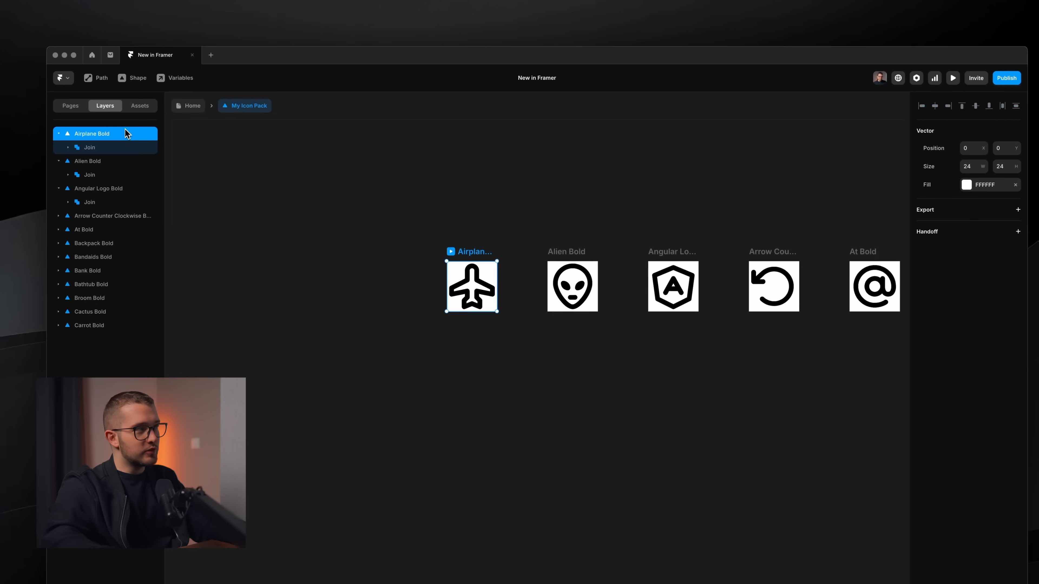
Step: Select the inner Join or Path shape of every icon in the set, from Airplane Bold through Carrot Bold
{"action": "left_click", "coordinate": [116, 148]}
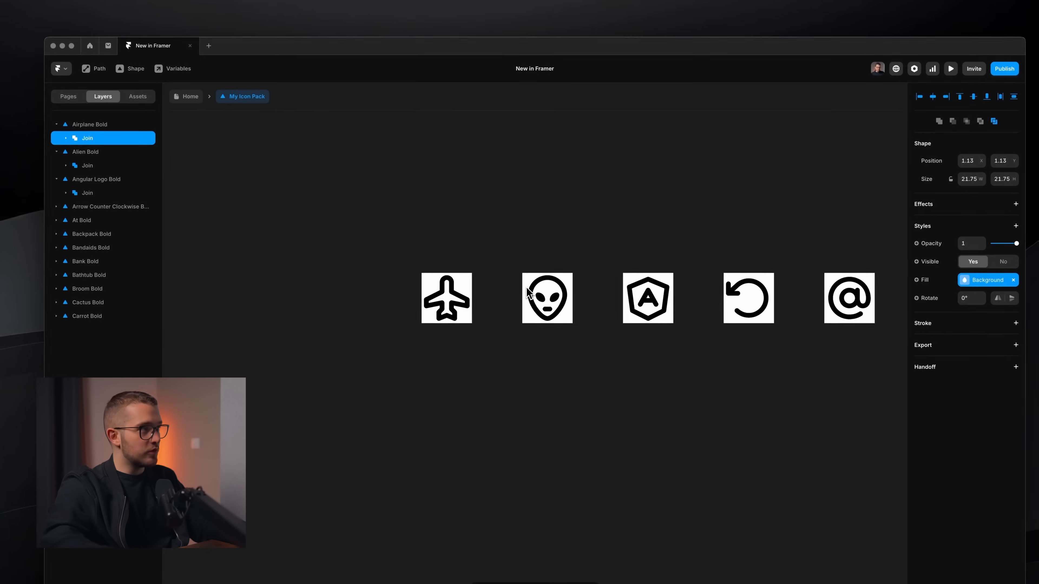
{"action": "left_click", "coordinate": [88, 165], "text": "shift"}
{"action": "left_click", "coordinate": [88, 192], "text": "shift"}
{"action": "left_click", "coordinate": [56, 206]}
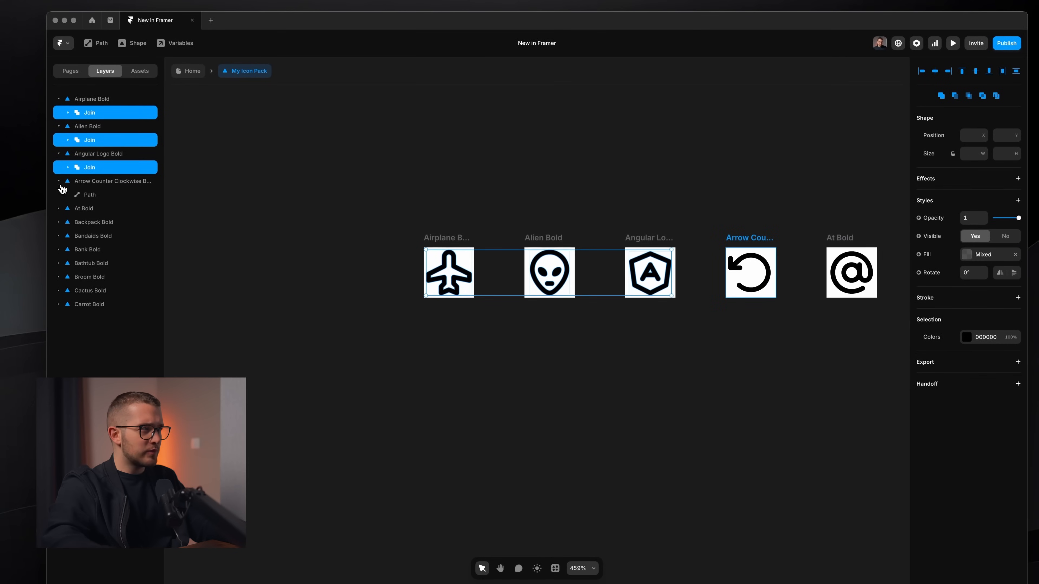
{"action": "left_click", "coordinate": [88, 195], "text": "shift"}
{"action": "left_click", "coordinate": [59, 209]}
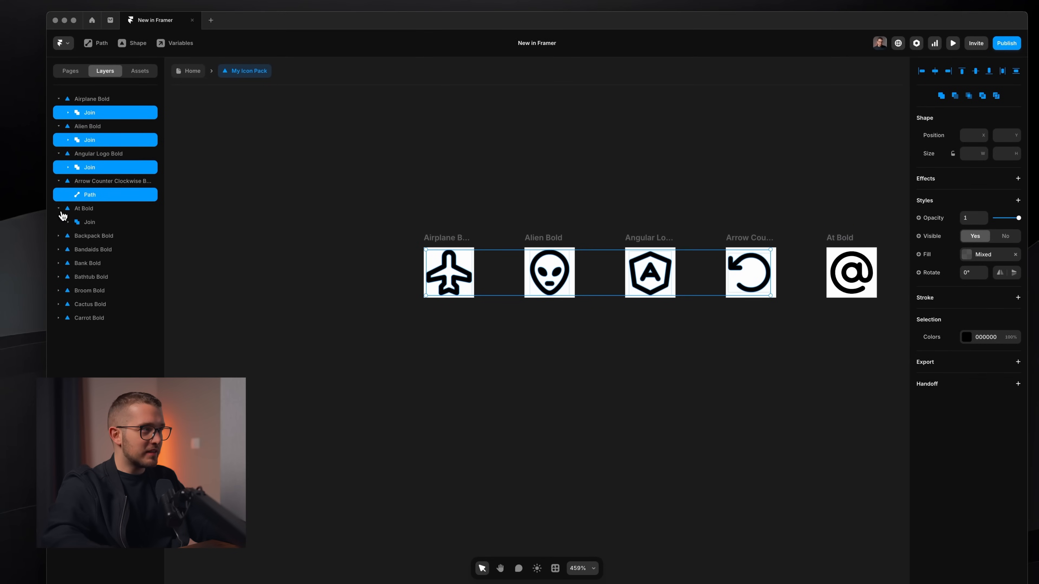
{"action": "left_click", "coordinate": [90, 222], "text": "shift"}
{"action": "left_click", "coordinate": [58, 236]}
{"action": "left_click", "coordinate": [88, 249], "text": "shift"}
{"action": "left_click", "coordinate": [59, 264]}
{"action": "left_click", "coordinate": [88, 276], "text": "shift"}
{"action": "left_click", "coordinate": [58, 290]}
{"action": "left_click", "coordinate": [90, 304], "text": "shift"}
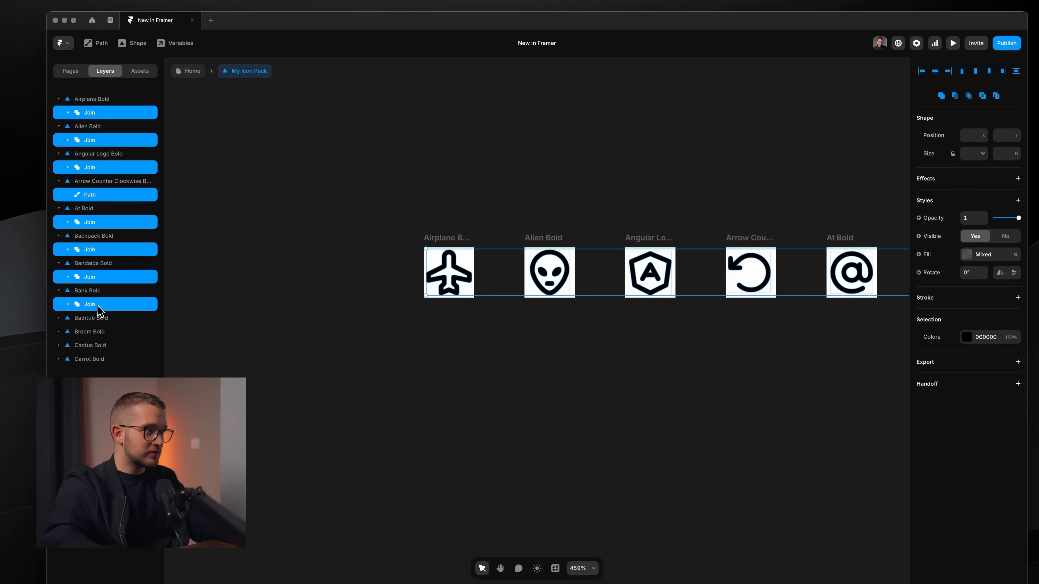
{"action": "left_click", "coordinate": [64, 319]}
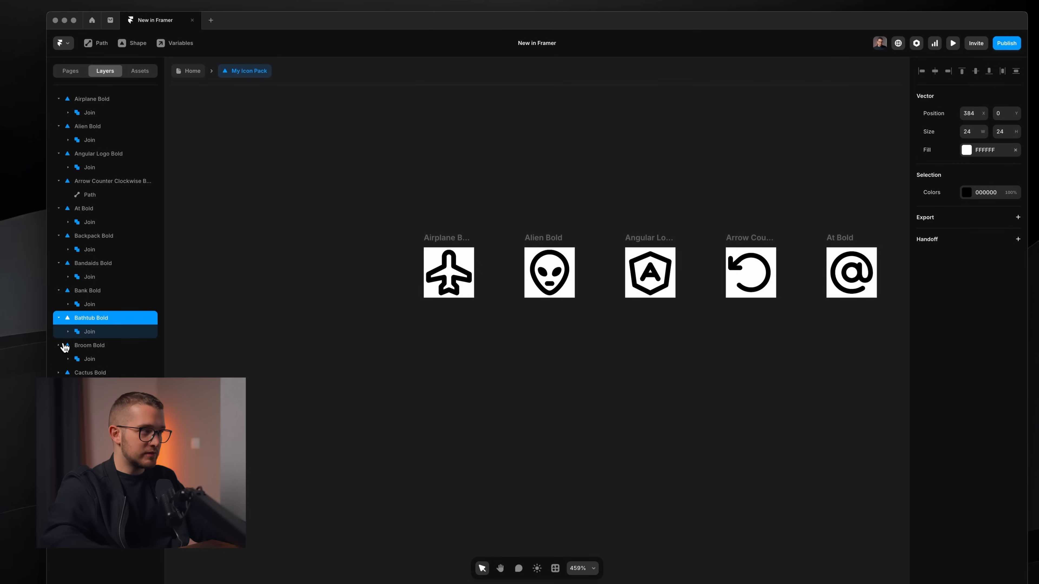
{"action": "key", "text": "super+z"}
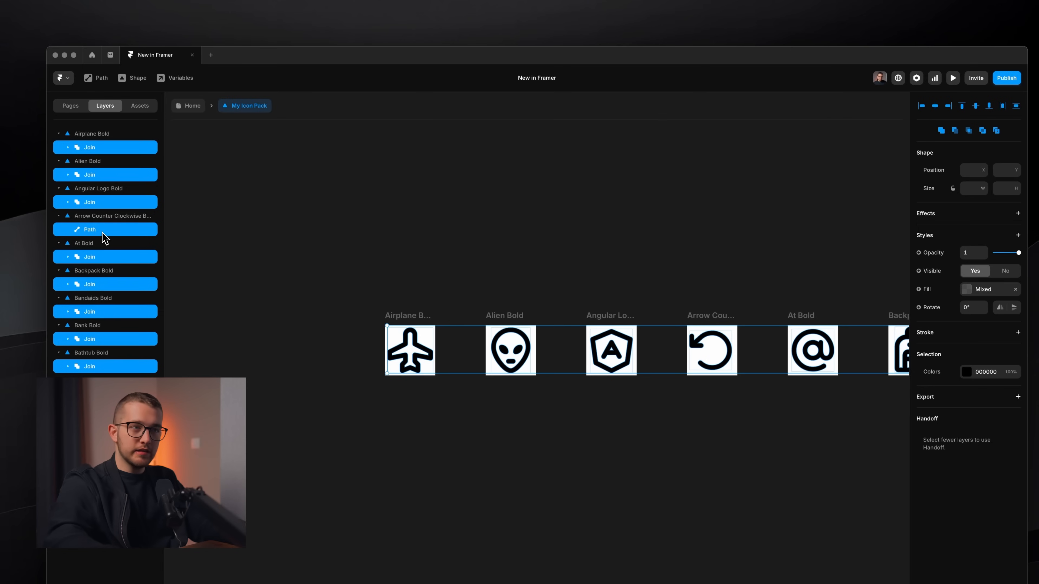
Step: Create a new fill variable shared by all the selected icon shapes
{"action": "left_click", "coordinate": [927, 290]}
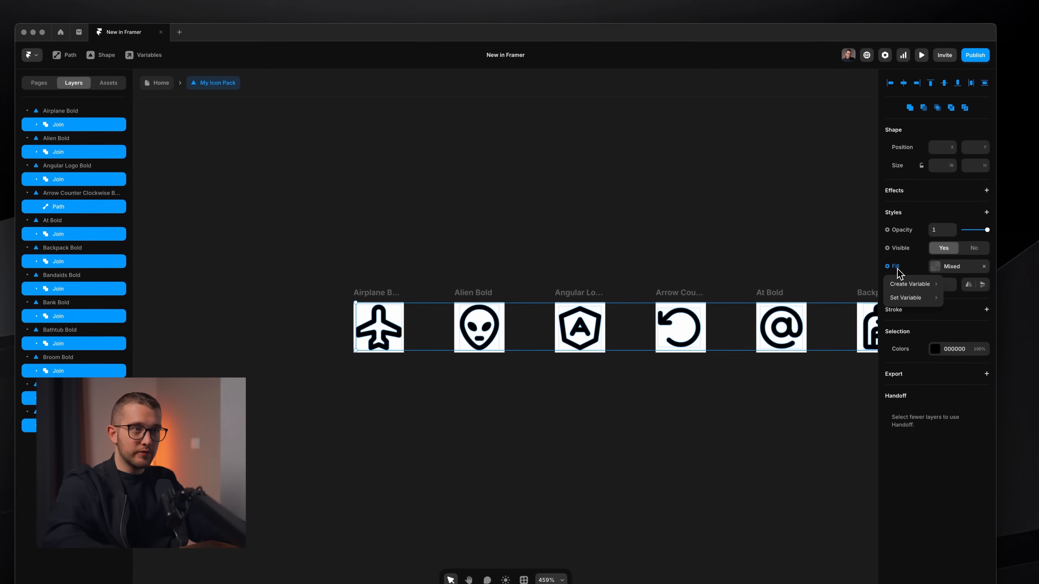
{"action": "mouse_move", "coordinate": [900, 283]}
{"action": "left_click", "coordinate": [866, 289]}
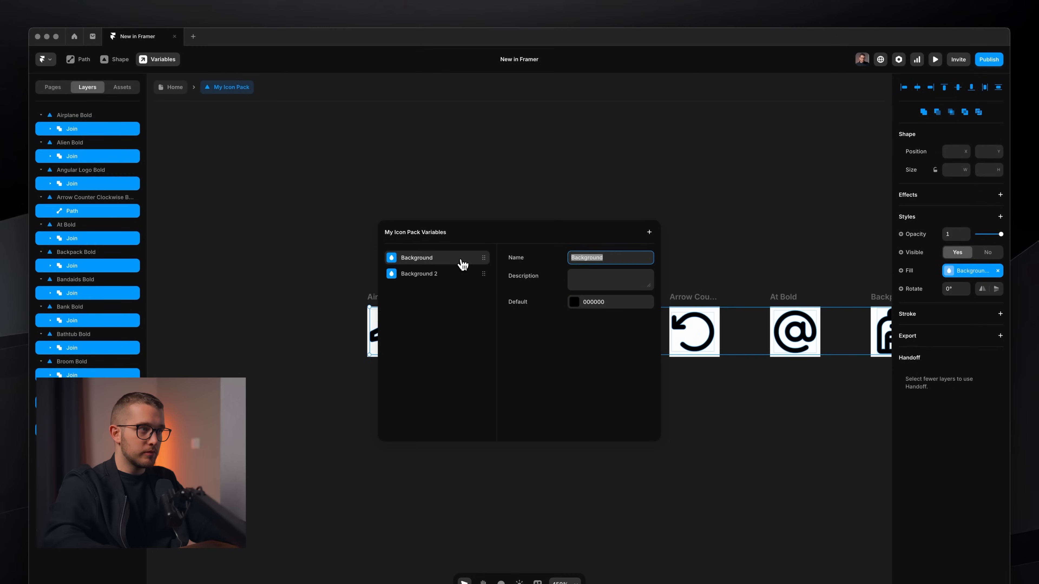
Step: Remove the Background variable from the My Icon Pack variables, keeping Background 2
{"action": "left_click", "coordinate": [446, 269]}
{"action": "right_click", "coordinate": [460, 277]}
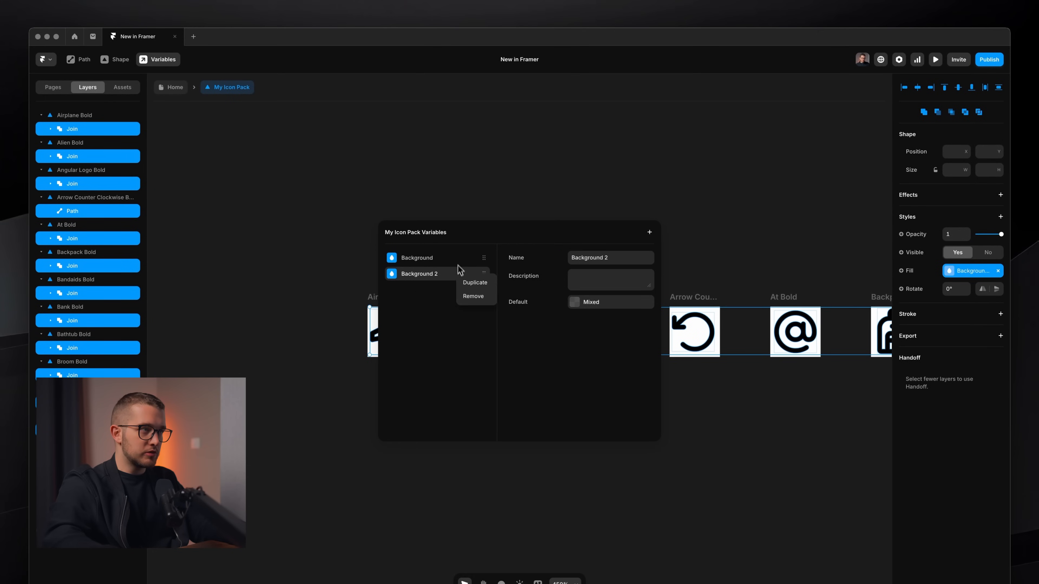
{"action": "left_click", "coordinate": [457, 259]}
{"action": "right_click", "coordinate": [459, 258]}
{"action": "left_click", "coordinate": [469, 280]}
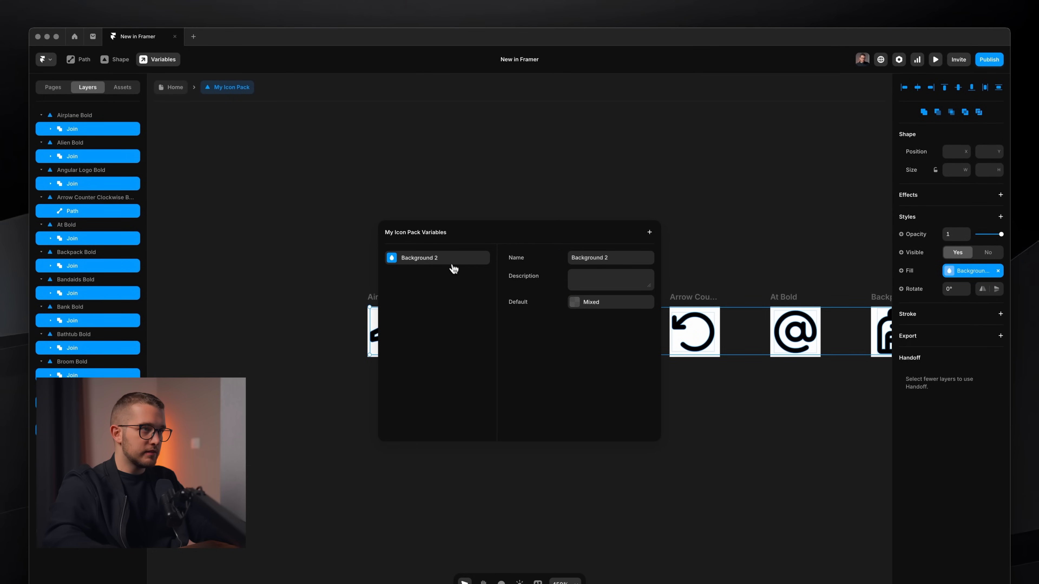
Step: Rename the Background 2 variable to "Color" and set its default to white, FFFFFF
{"action": "left_click", "coordinate": [610, 258]}
{"action": "type", "text": "Color"}
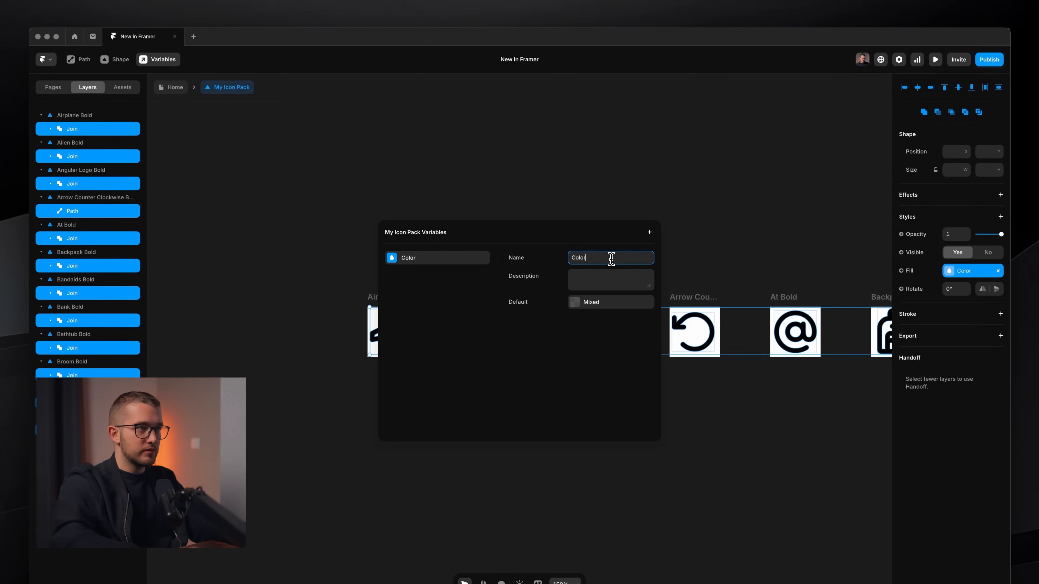
{"action": "left_click", "coordinate": [603, 303]}
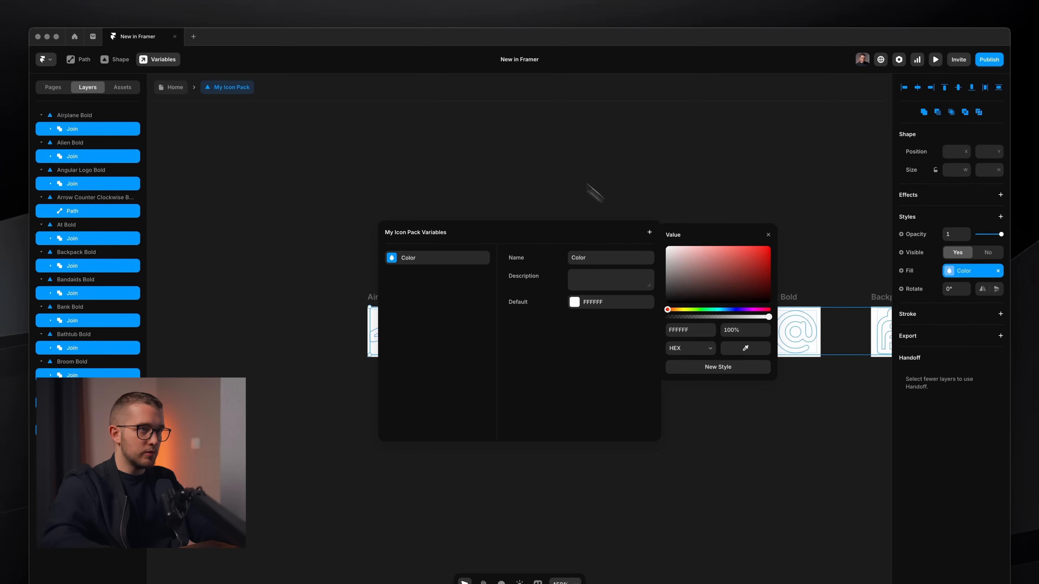
{"action": "left_click", "coordinate": [592, 169]}
Step: Return to the Home page and open the Color setting of the placed alien icon
{"action": "left_click", "coordinate": [175, 88]}
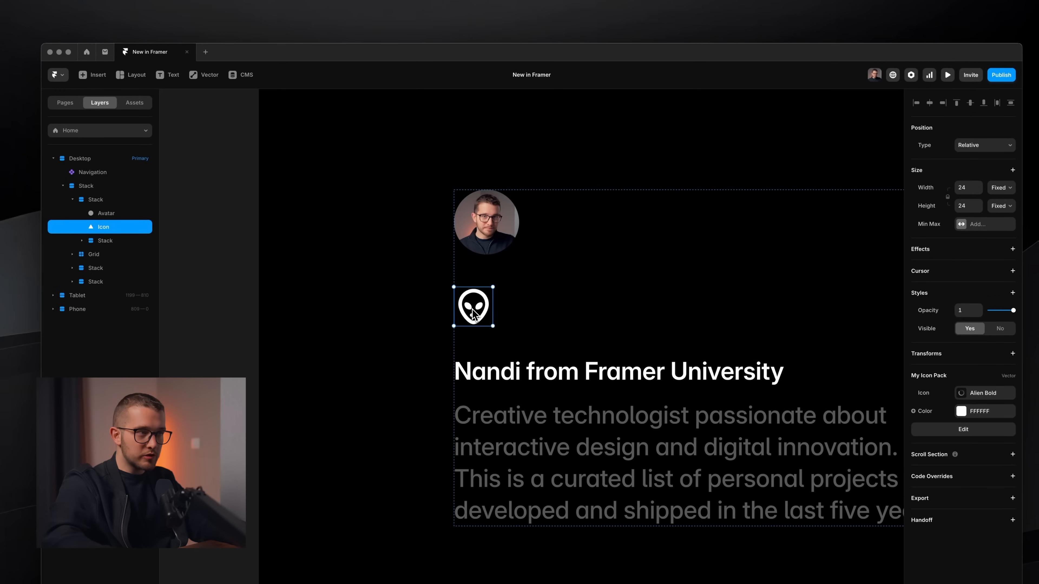
{"action": "left_click", "coordinate": [976, 411]}
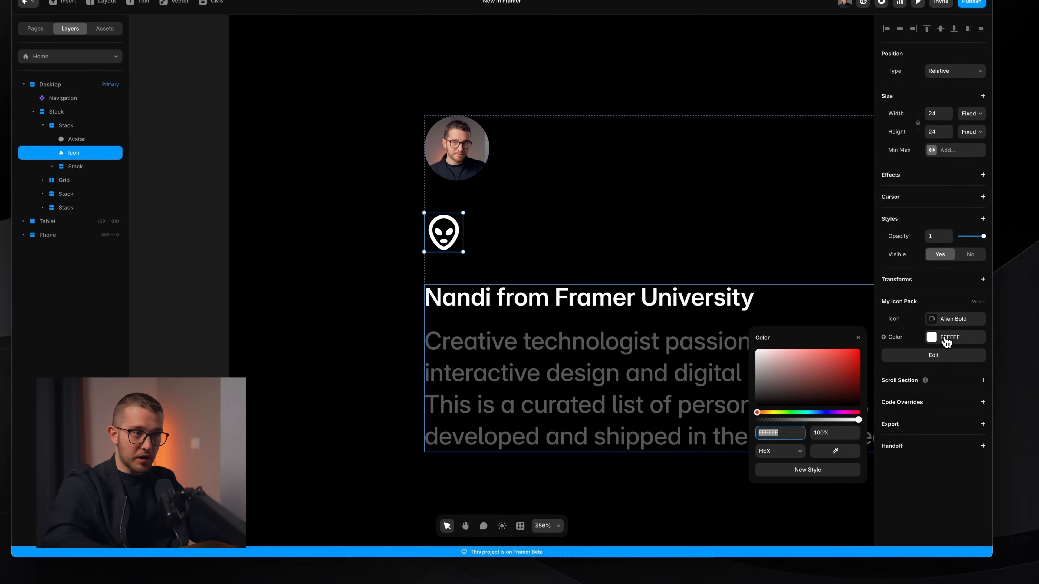
{"action": "left_click_drag", "start_coordinate": [812, 371], "coordinate": [689, 300]}
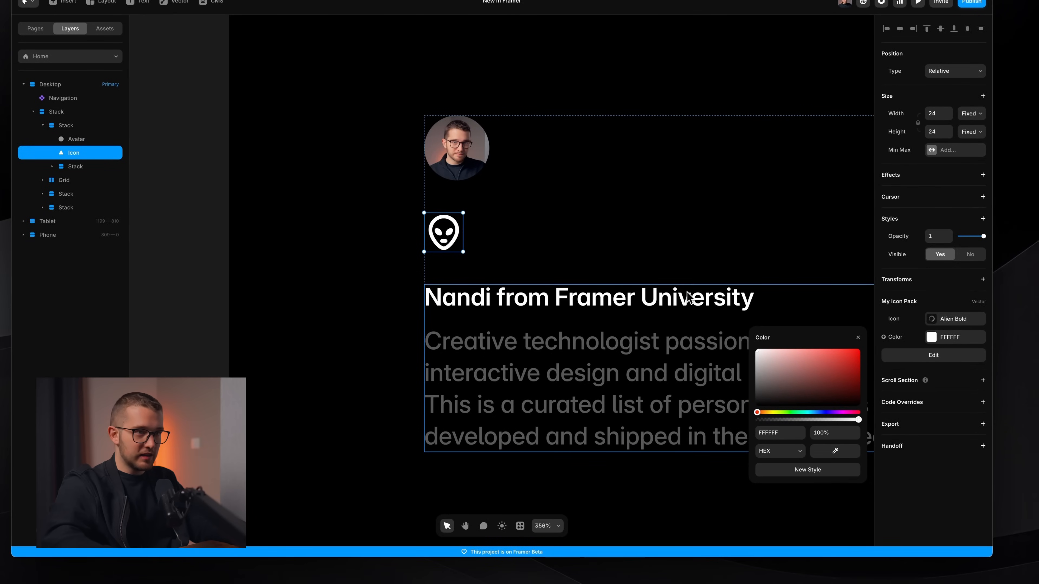
Step: Search My Icon Pack for "airpl" and switch the placed icon to Airplane Bold
{"action": "left_click", "coordinate": [963, 318]}
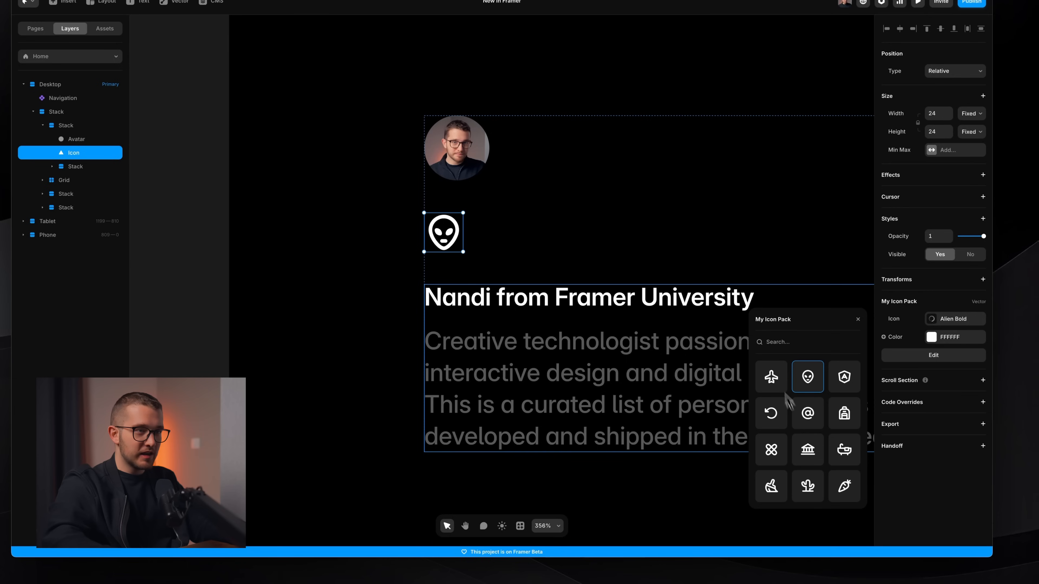
{"action": "type", "text": "air"}
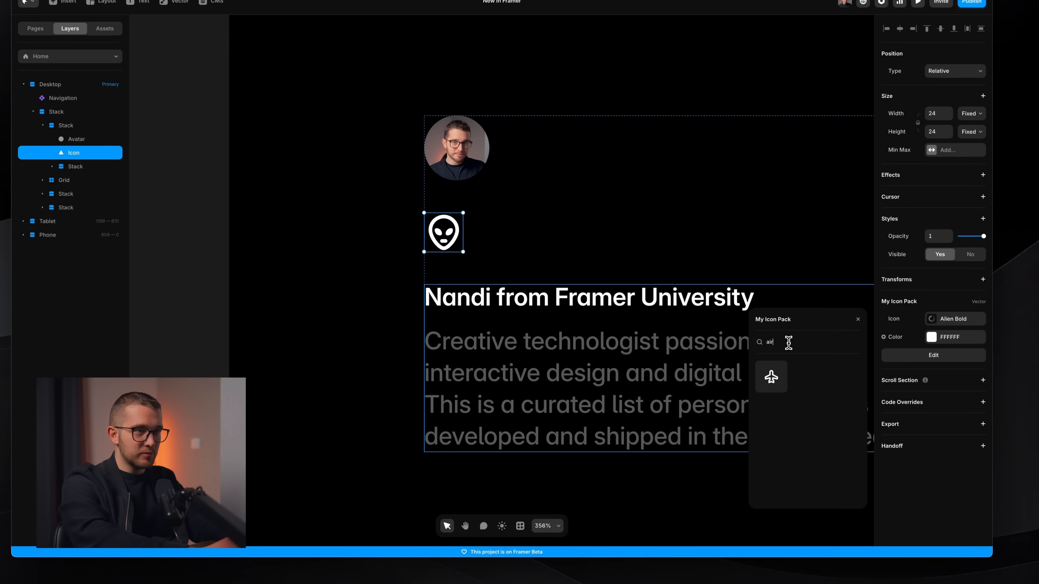
{"action": "left_click", "coordinate": [772, 372]}
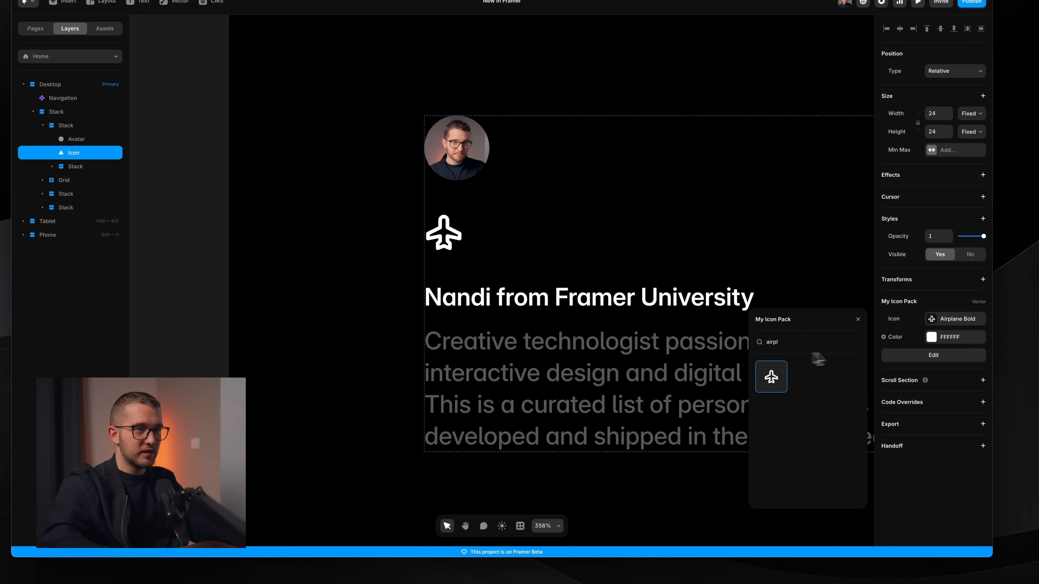
{"action": "key", "text": "Escape"}
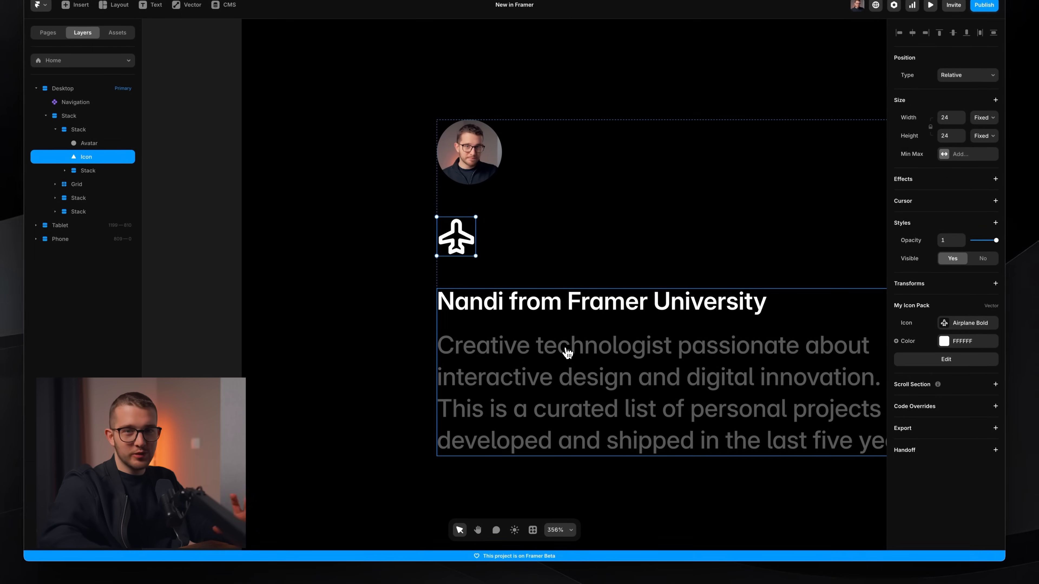
Step: Draw a 24 by 24 oval in the avatar's stack and move it between the airplane icon and the intro text
{"action": "key", "text": "Escape"}
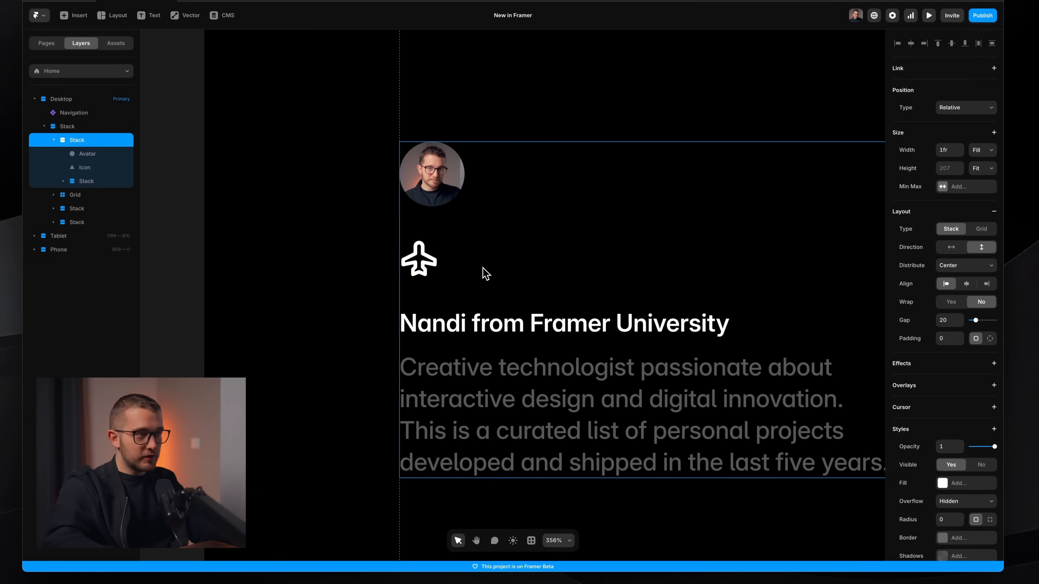
{"action": "key", "text": "p"}
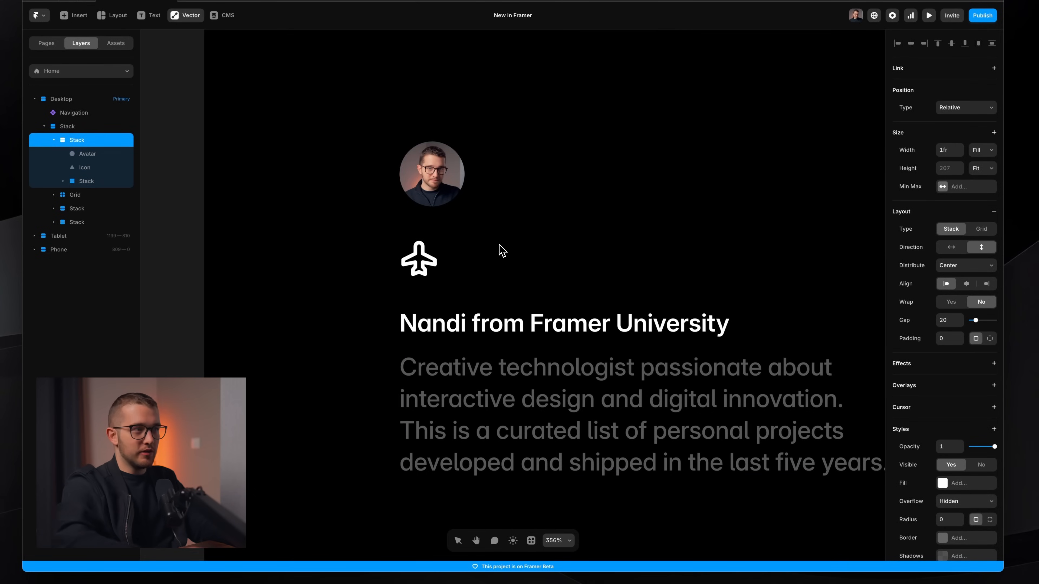
{"action": "left_click_drag", "start_coordinate": [470, 244], "coordinate": [536, 281]}
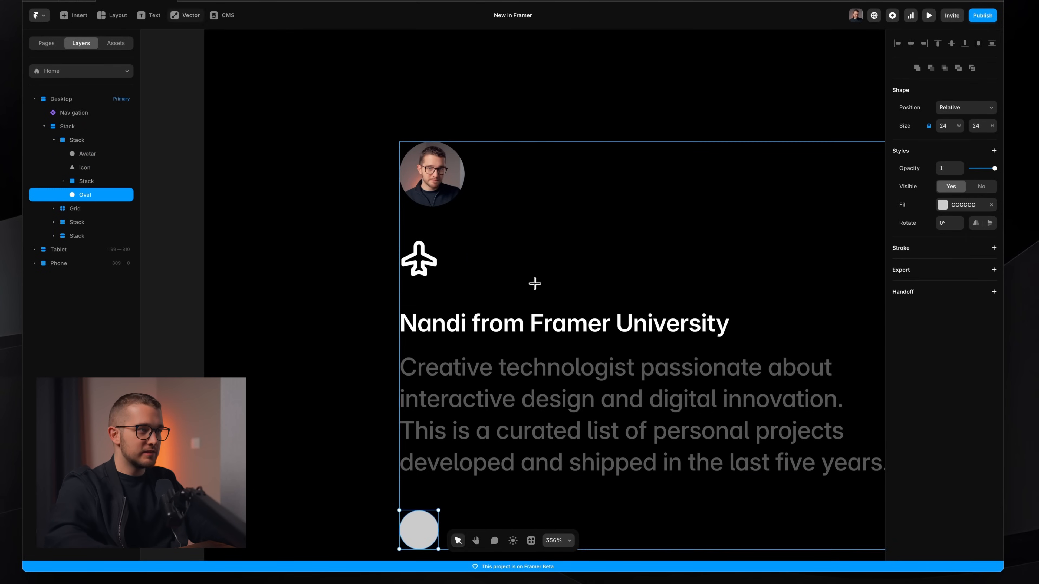
{"action": "key", "text": "Up"}
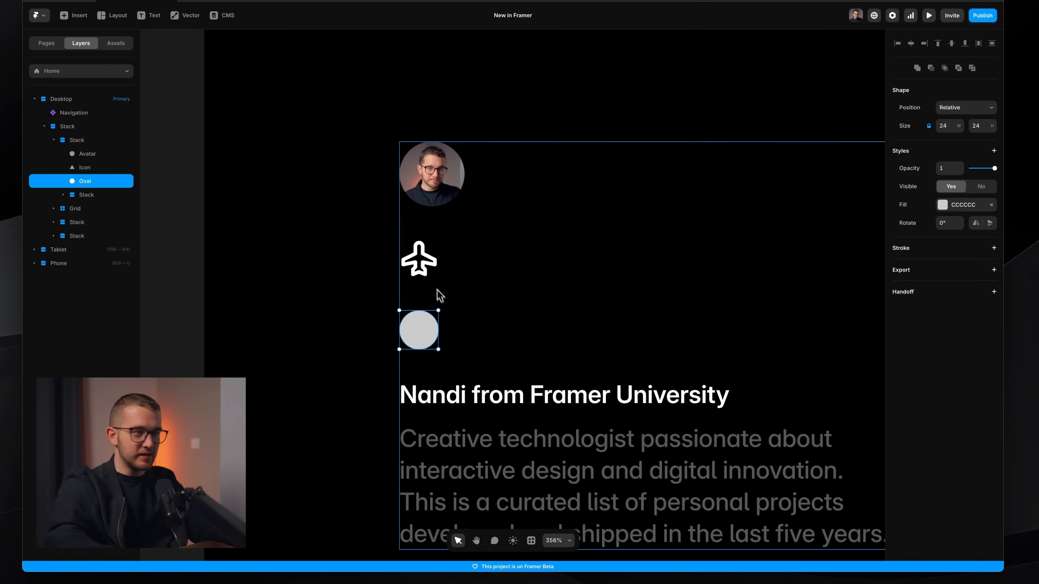
Step: Open the oval for path editing, set its fill to FFFFFF, and leave path editing
{"action": "double_click", "coordinate": [422, 330]}
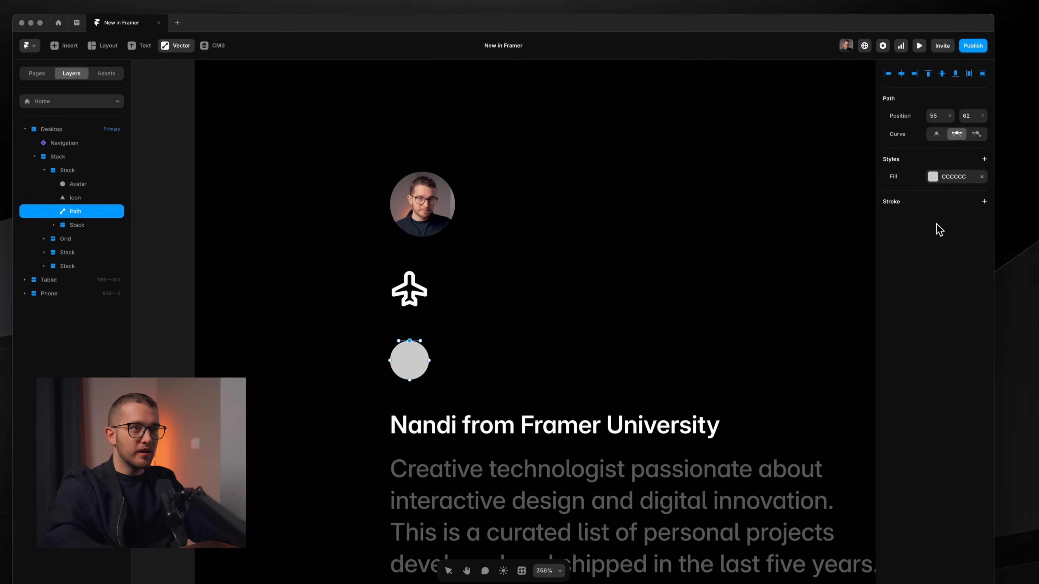
{"action": "left_click", "coordinate": [942, 146]}
{"action": "left_click", "coordinate": [826, 185]}
{"action": "key", "text": "ctrl+z"}
{"action": "key", "text": "Escape"}
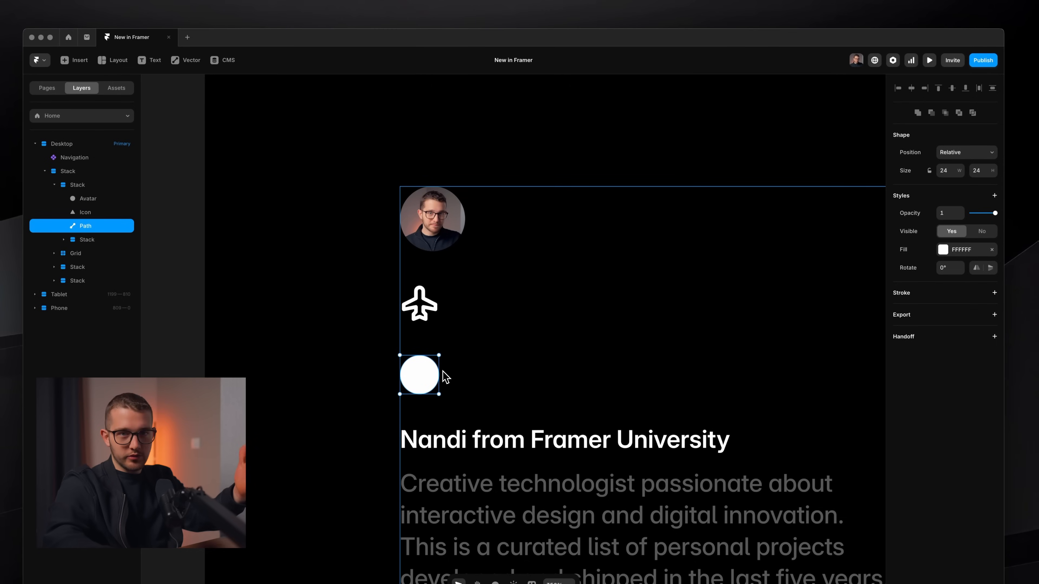
Step: Add the white circle below the airplane icon to the My Icon Pack vector set
{"action": "left_click", "coordinate": [430, 318]}
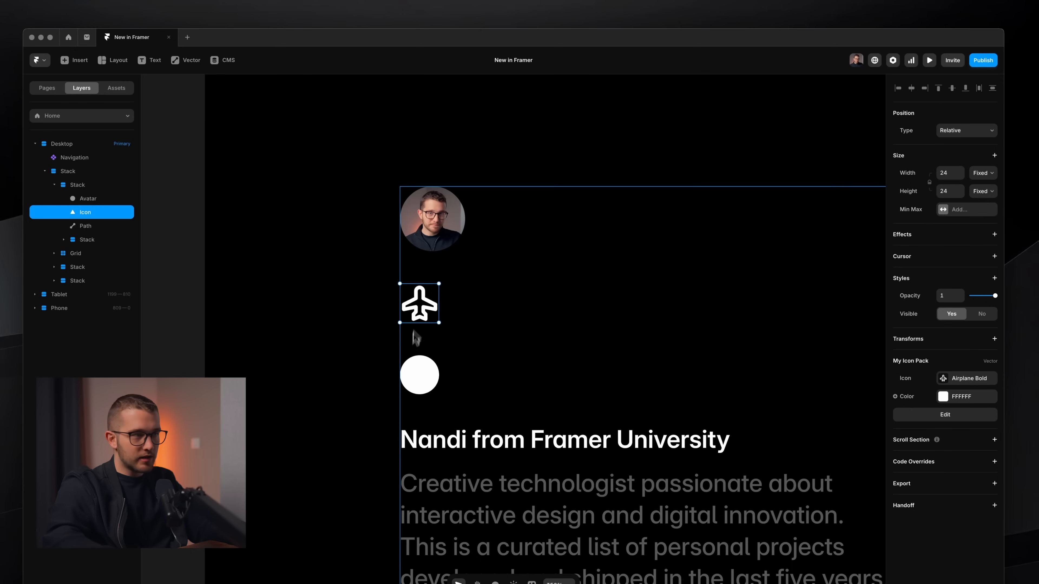
{"action": "left_click", "coordinate": [421, 371]}
{"action": "right_click", "coordinate": [421, 370]}
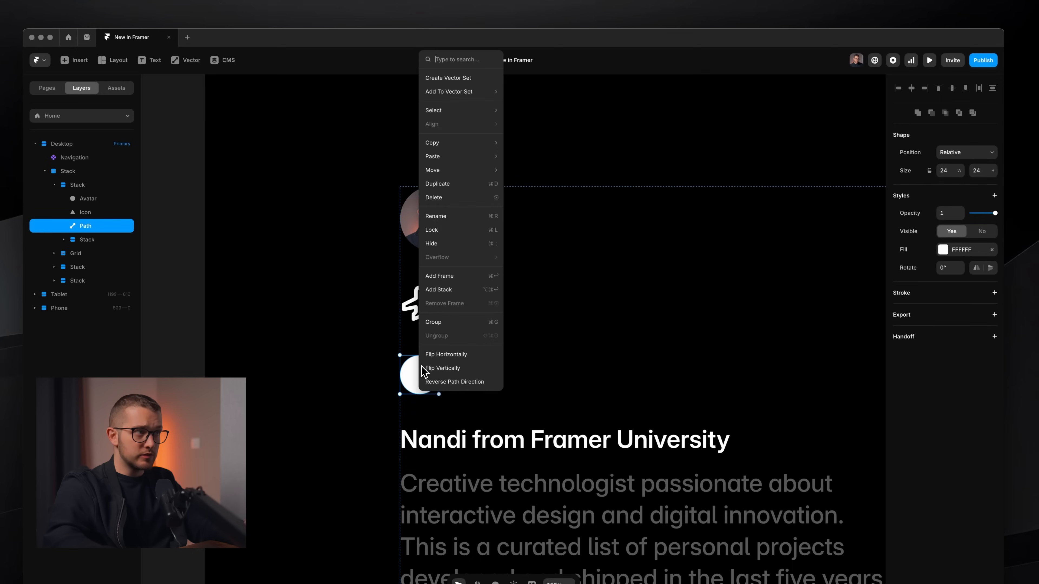
{"action": "mouse_move", "coordinate": [483, 95]}
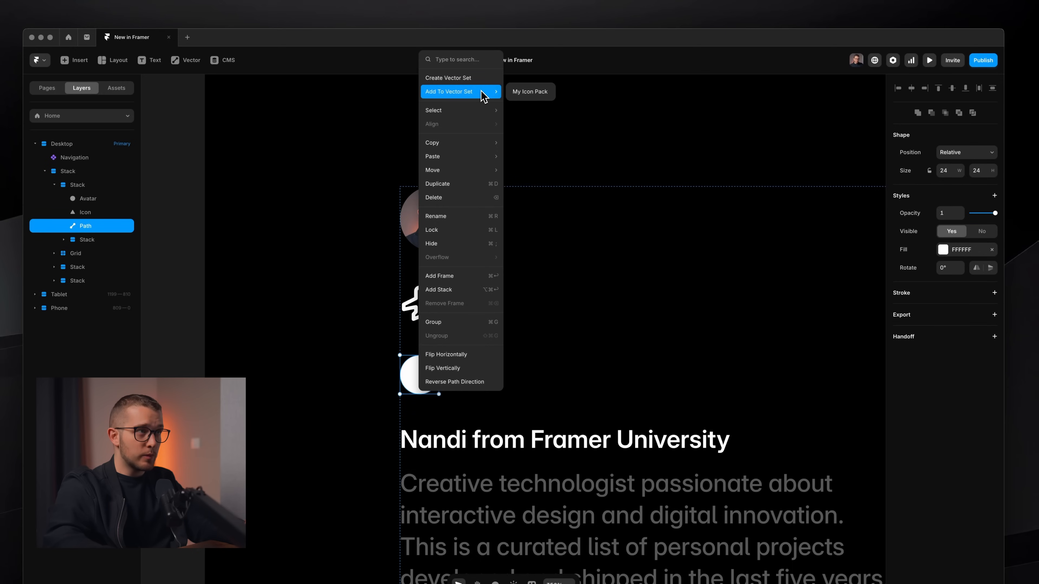
{"action": "left_click", "coordinate": [530, 91]}
Step: Remove the FFFFFF background fill from the newly added circle vector in My Icon Pack
{"action": "scroll", "coordinate": [491, 333], "scroll_direction": "right", "scroll_amount": 5}
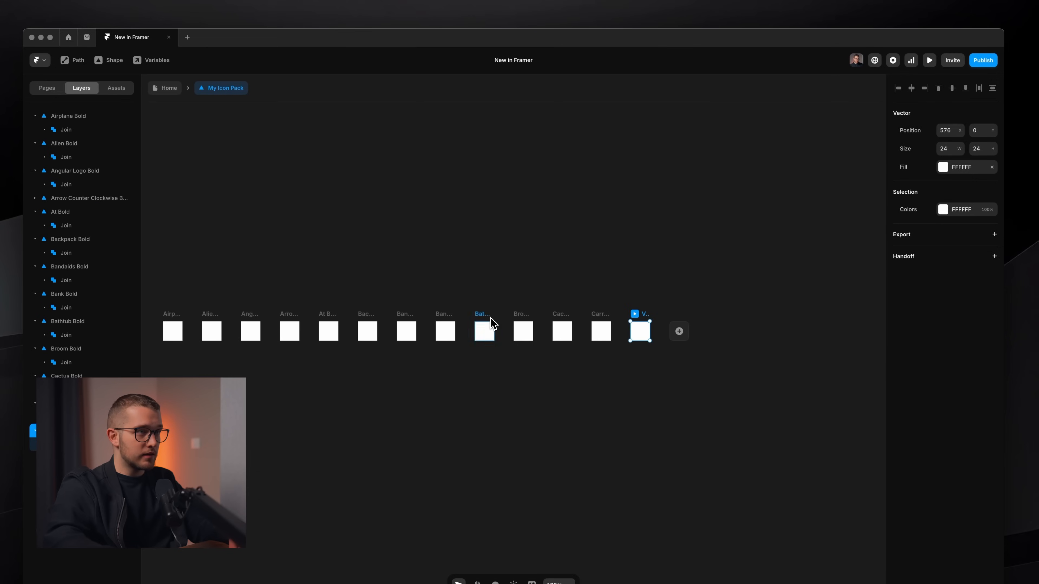
{"action": "scroll", "coordinate": [653, 336], "scroll_direction": "up", "scroll_amount": 5}
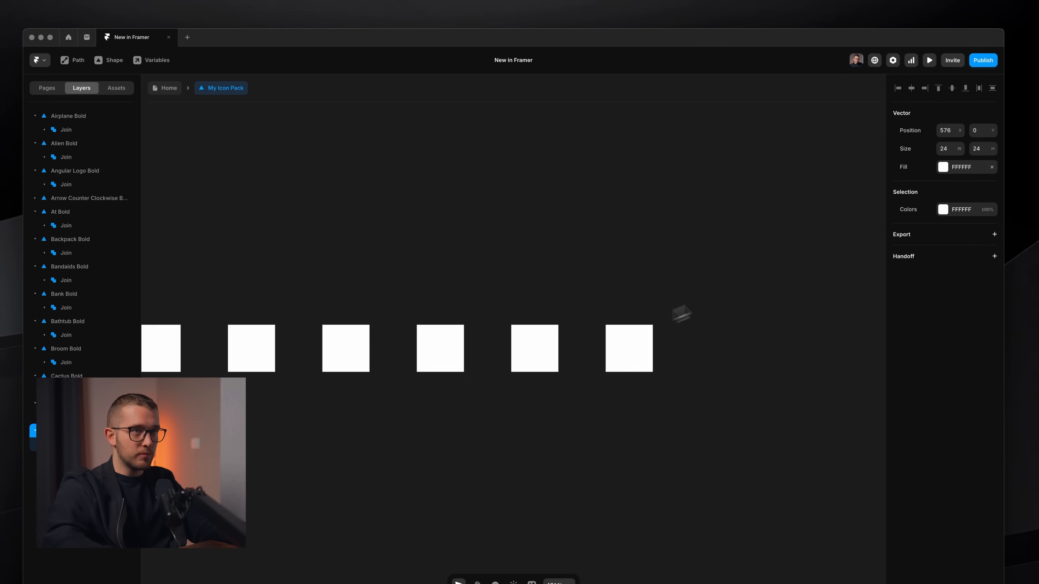
{"action": "left_click", "coordinate": [992, 167]}
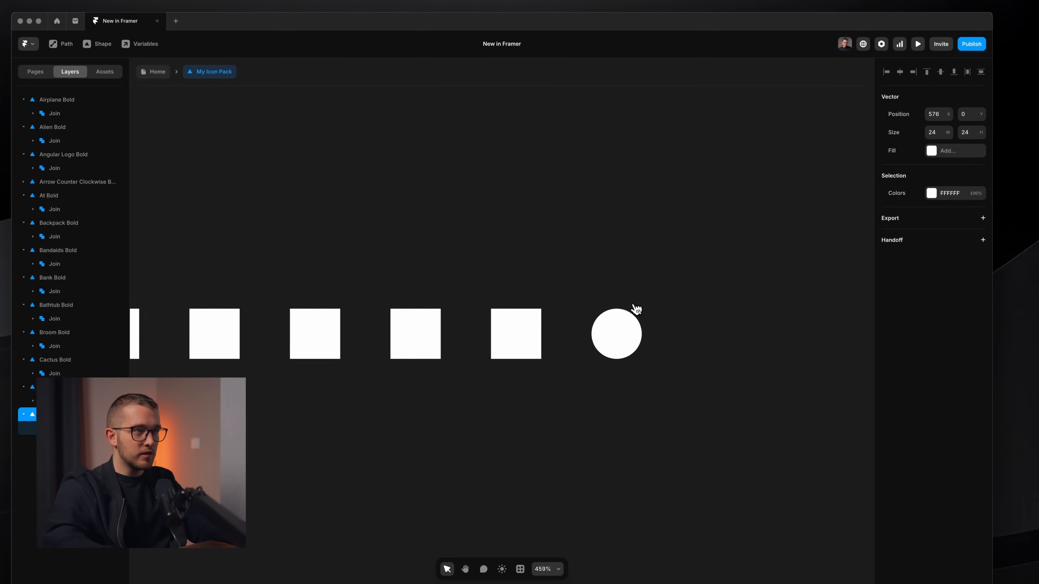
{"action": "scroll", "coordinate": [637, 310], "scroll_direction": "up", "scroll_amount": 3}
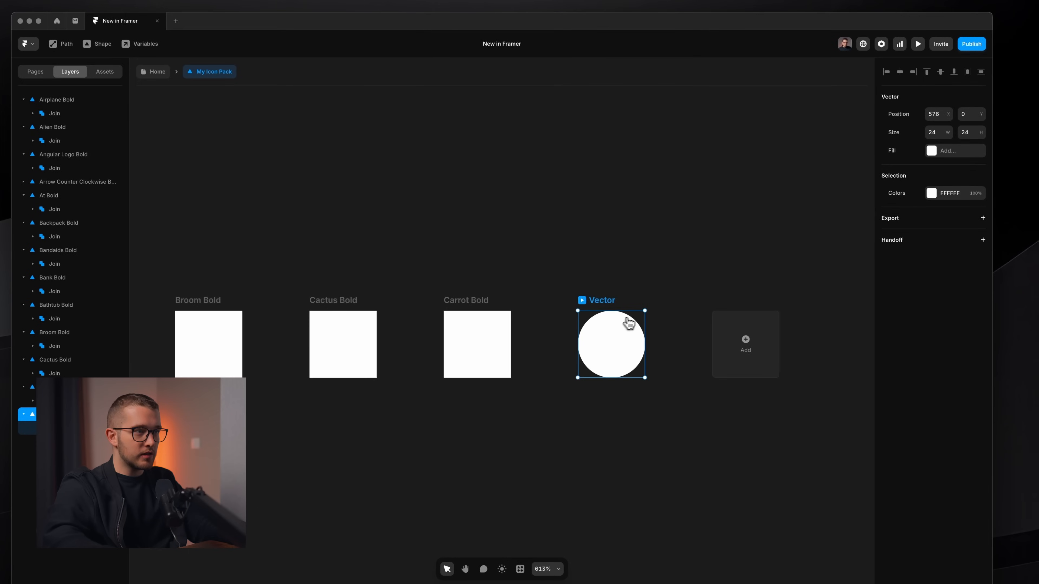
Step: Return to the Home page and switch the placed airplane icon to the new circle vector from My Icon Pack
{"action": "left_click", "coordinate": [153, 71]}
{"action": "left_click", "coordinate": [971, 367]}
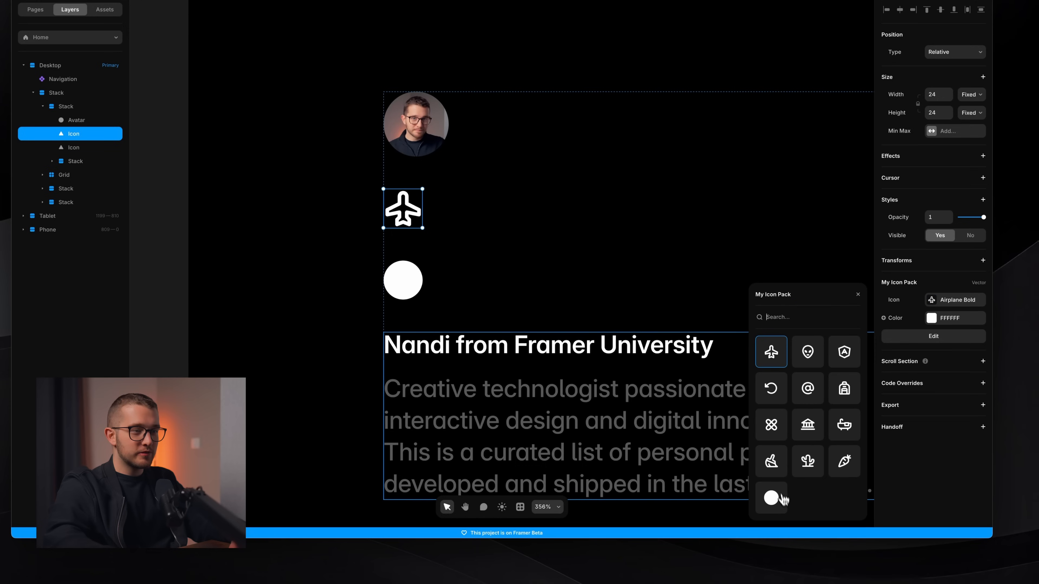
{"action": "left_click", "coordinate": [772, 498]}
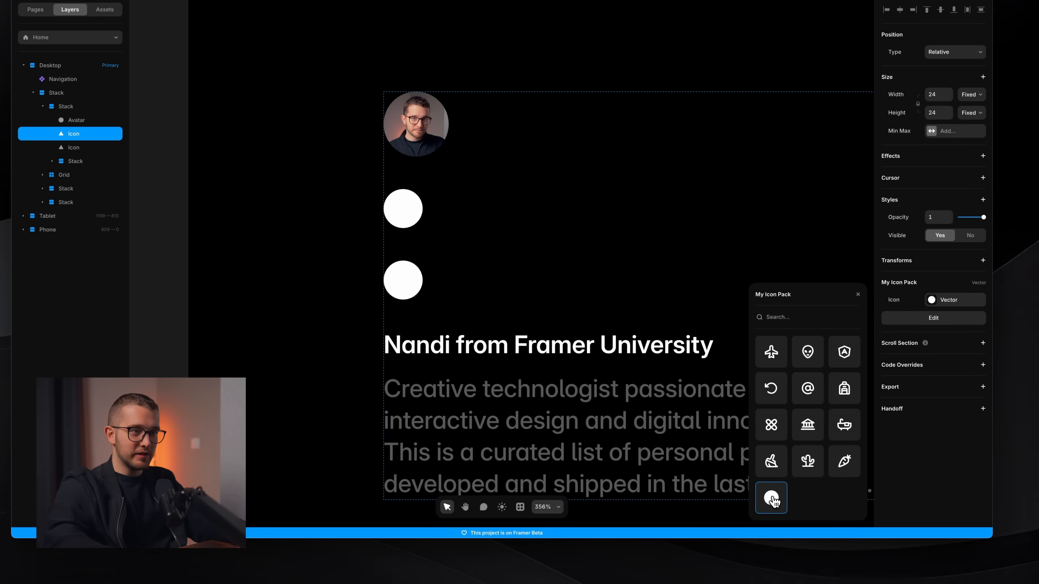
{"action": "left_click", "coordinate": [858, 295]}
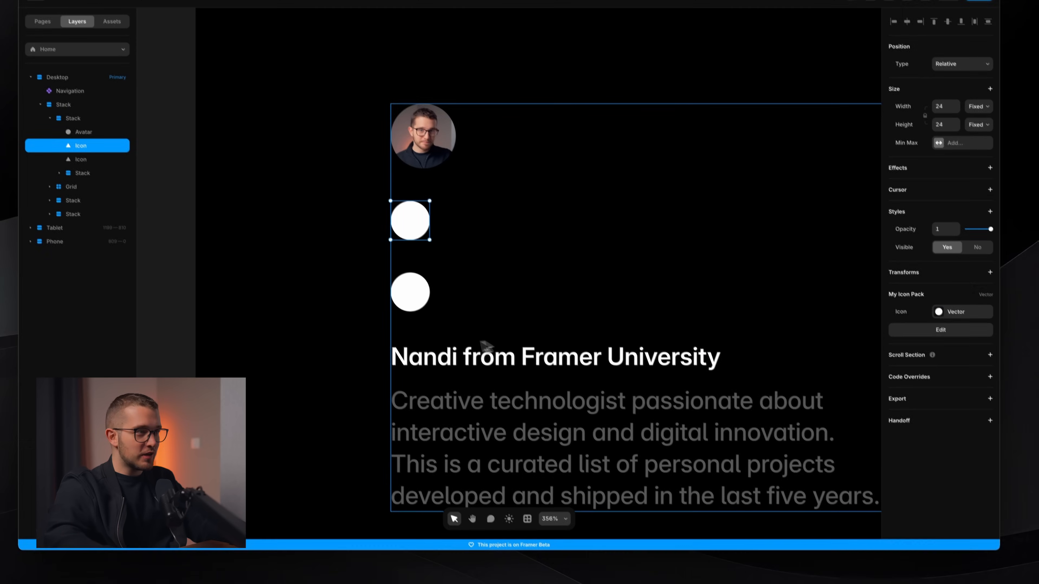
Step: Delete both circle icons between the avatar and the intro text
{"action": "left_click", "coordinate": [409, 277], "text": "shift"}
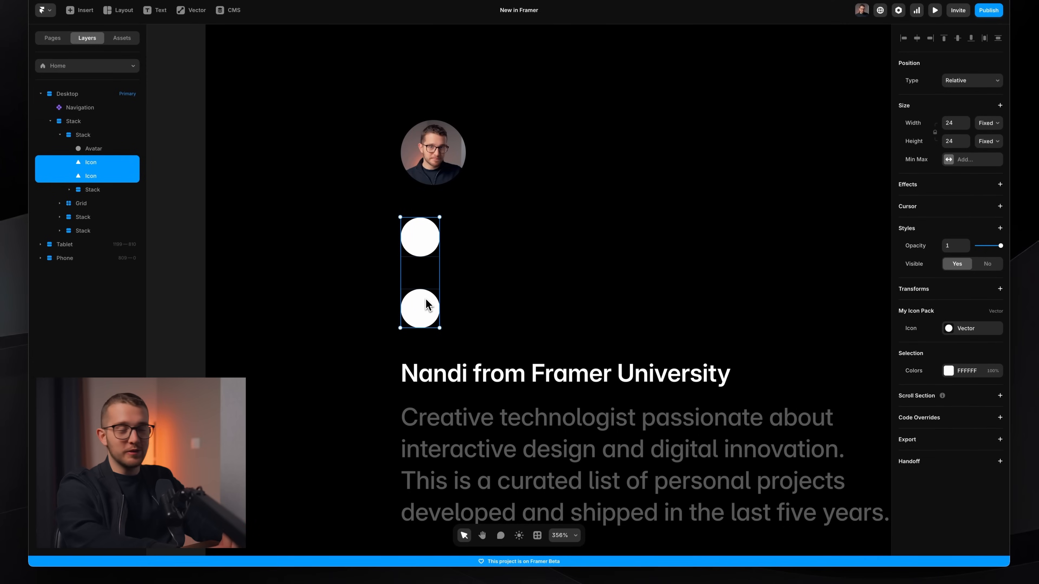
{"action": "key", "text": "Delete"}
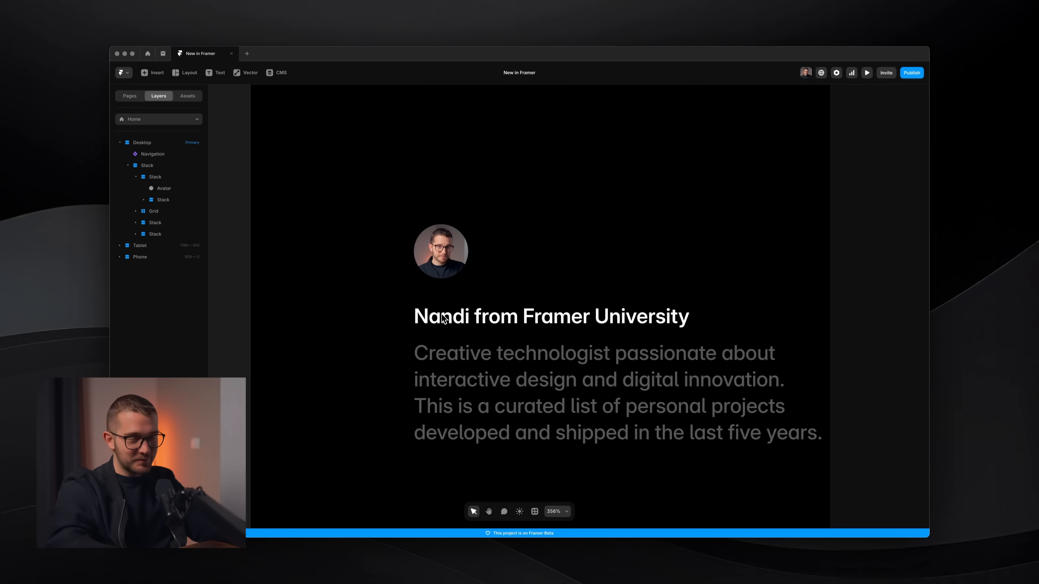
Step: Wrap the avatar in its own stack with width set to Fit and a padding of 10
{"action": "scroll", "coordinate": [456, 303], "scroll_direction": "up", "scroll_amount": 3}
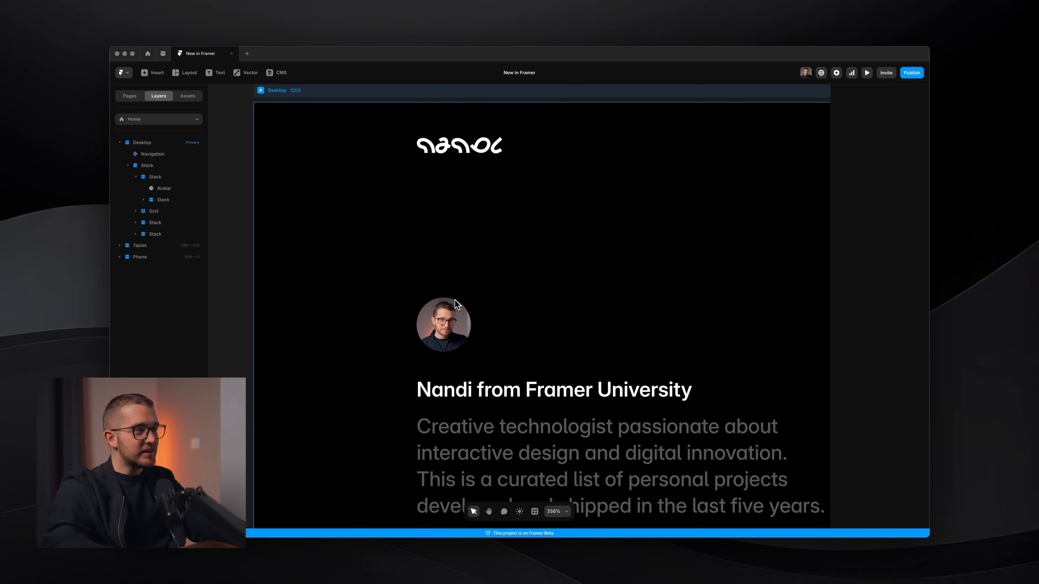
{"action": "left_click", "coordinate": [448, 314]}
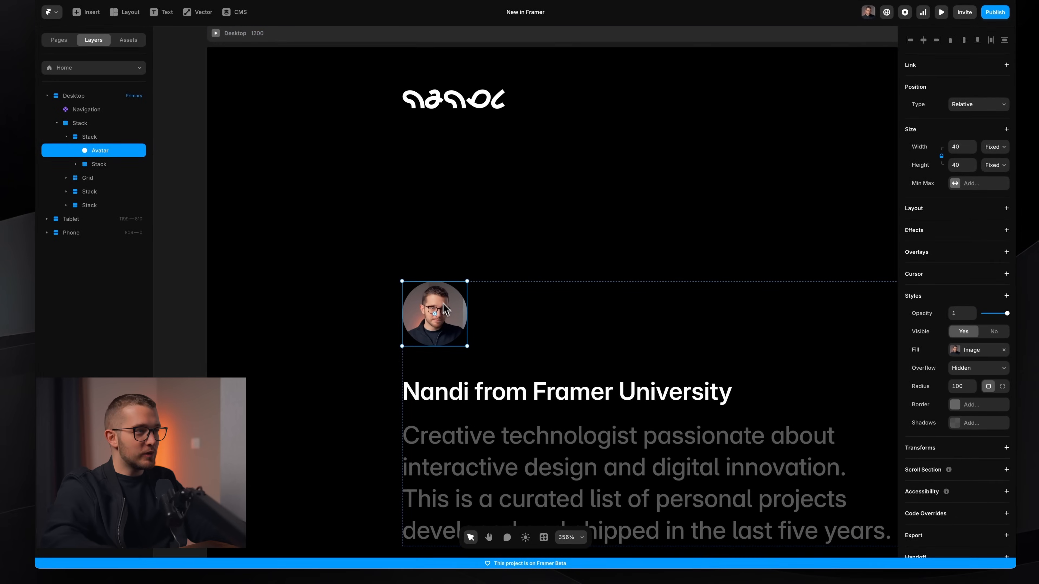
{"action": "scroll", "coordinate": [446, 309], "scroll_direction": "up", "scroll_amount": 5}
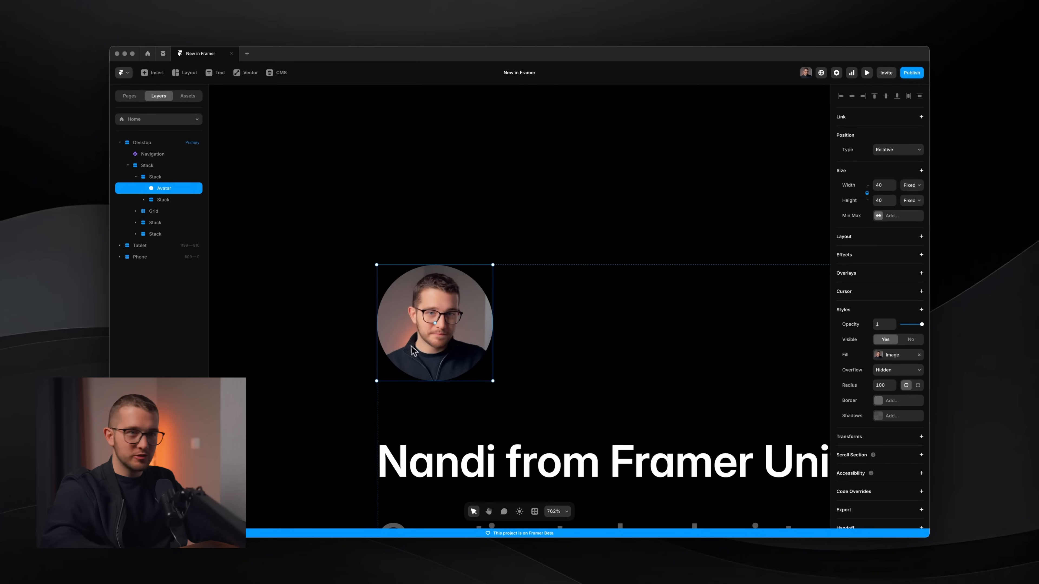
{"action": "scroll", "coordinate": [412, 347], "scroll_direction": "down", "scroll_amount": 5}
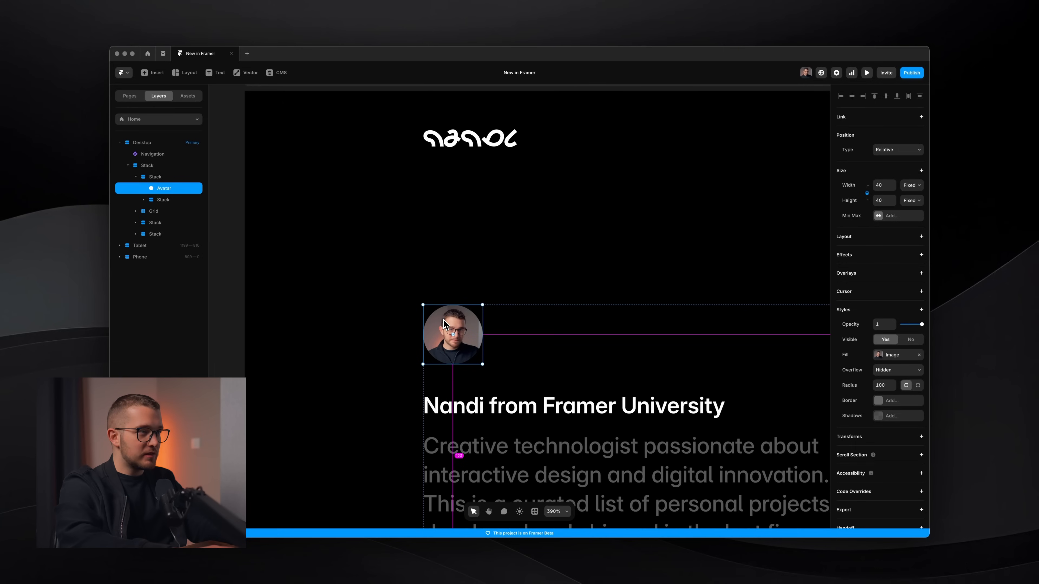
{"action": "key", "text": "ctrl+Return"}
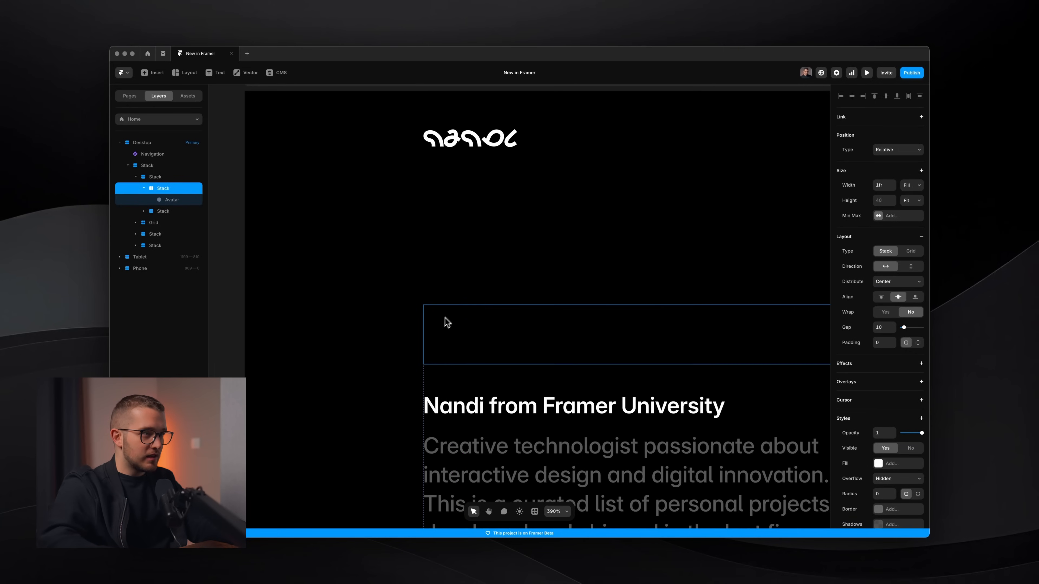
{"action": "left_click", "coordinate": [879, 343]}
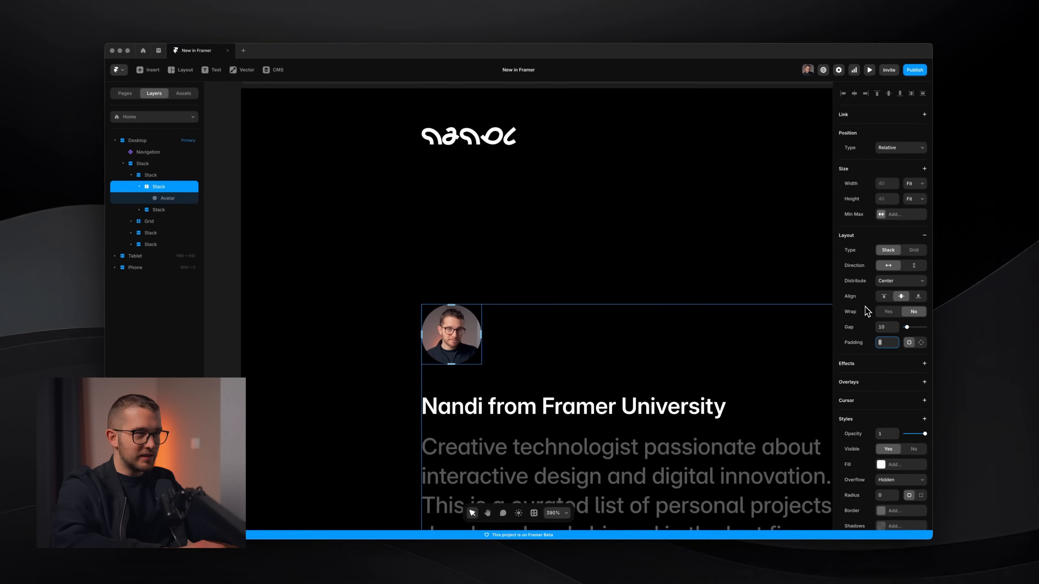
{"action": "type", "text": "10"}
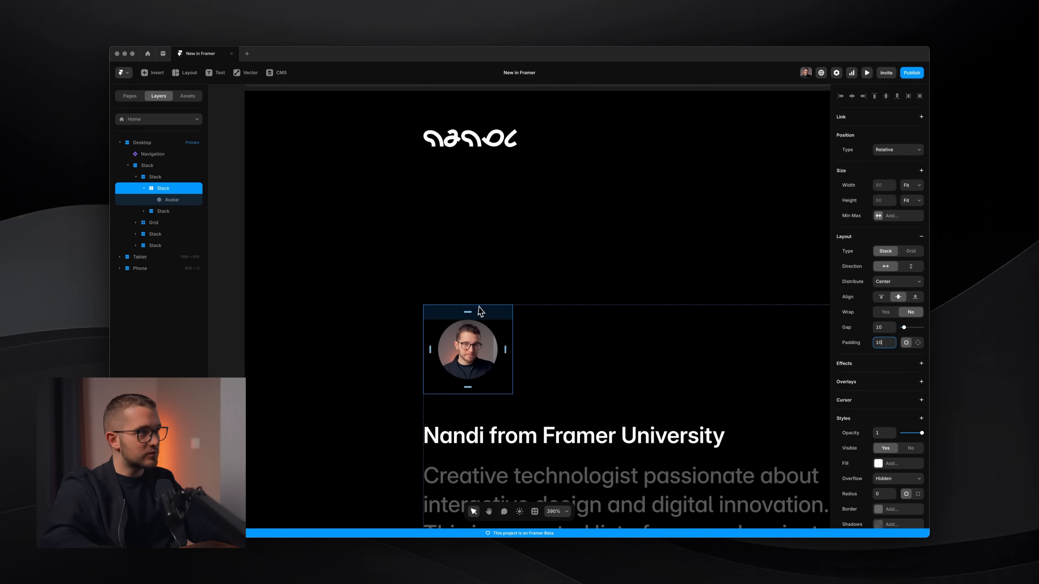
Step: Draw a square frame about 47 by 47 on the page, cut it, and paste it into the avatar's padded stack
{"action": "left_click", "coordinate": [342, 313]}
{"action": "key", "text": "f"}
{"action": "mouse_move", "coordinate": [314, 285]}
{"action": "left_mouse_down"}
{"action": "mouse_move", "coordinate": [365, 333]}
{"action": "mouse_move", "coordinate": [491, 413]}
{"action": "left_mouse_up"}
{"action": "key", "text": "BackSpace"}
{"action": "left_click", "coordinate": [477, 349]}
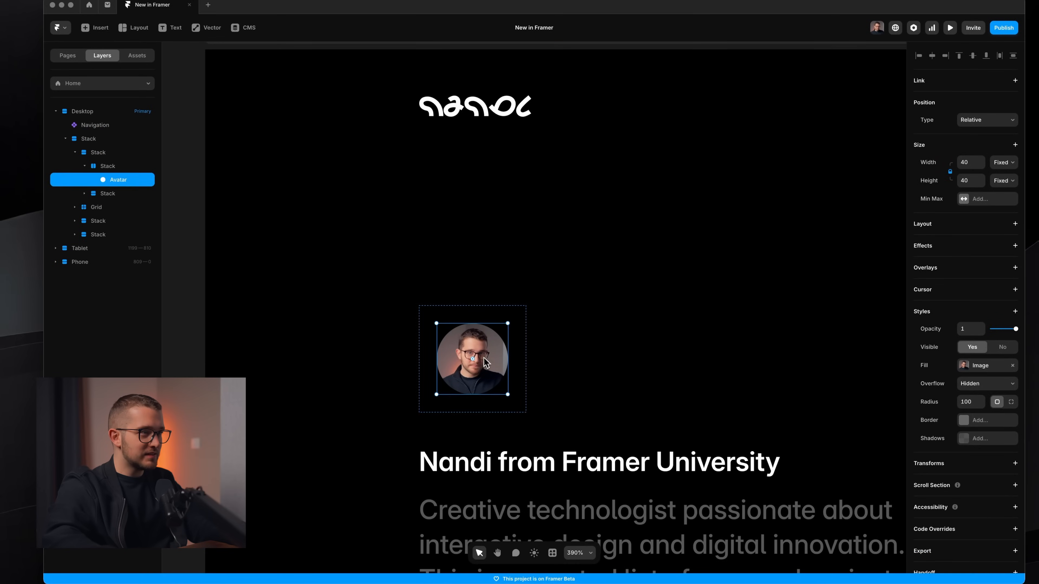
{"action": "left_click", "coordinate": [520, 374]}
{"action": "key", "text": "super+v"}
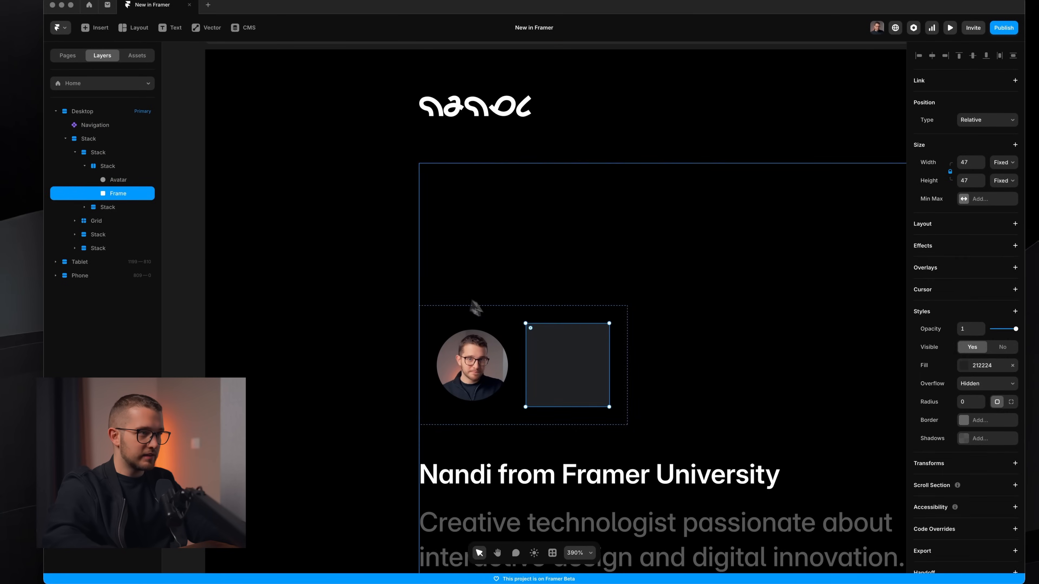
Step: Set the pasted frame to Absolute with offsets of 0 on all sides, and remove its fill
{"action": "left_click", "coordinate": [980, 122]}
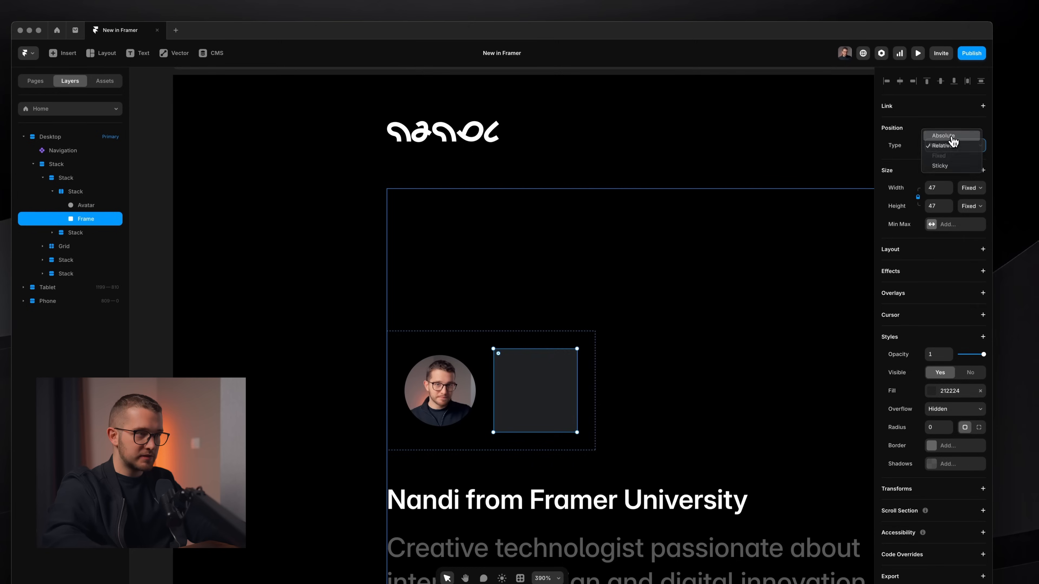
{"action": "left_click", "coordinate": [943, 136]}
{"action": "left_click", "coordinate": [934, 196]}
{"action": "type", "text": "0"}
{"action": "left_click", "coordinate": [976, 170]}
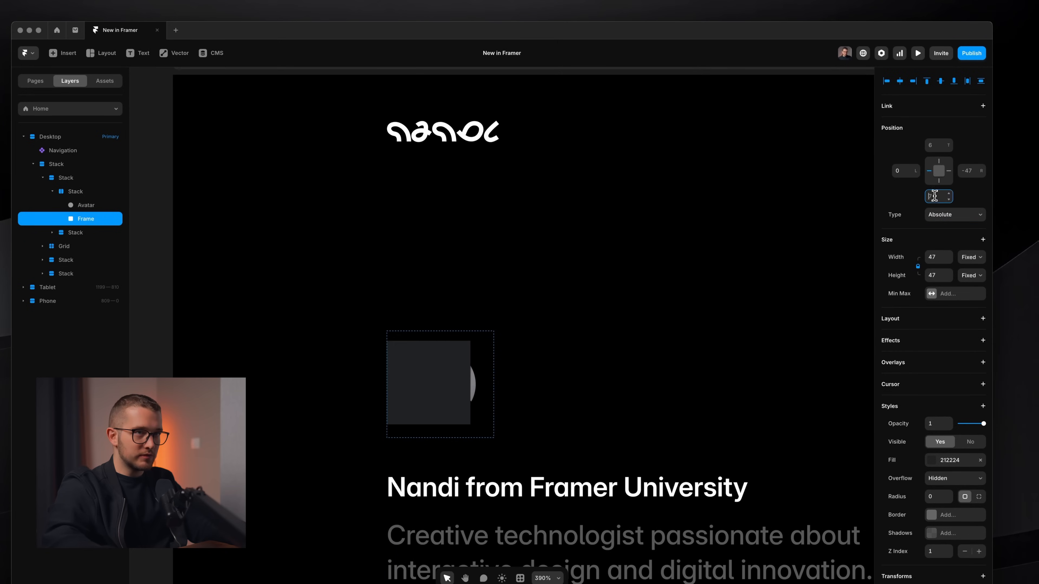
{"action": "type", "text": "0"}
{"action": "left_click", "coordinate": [937, 147]}
{"action": "type", "text": "0"}
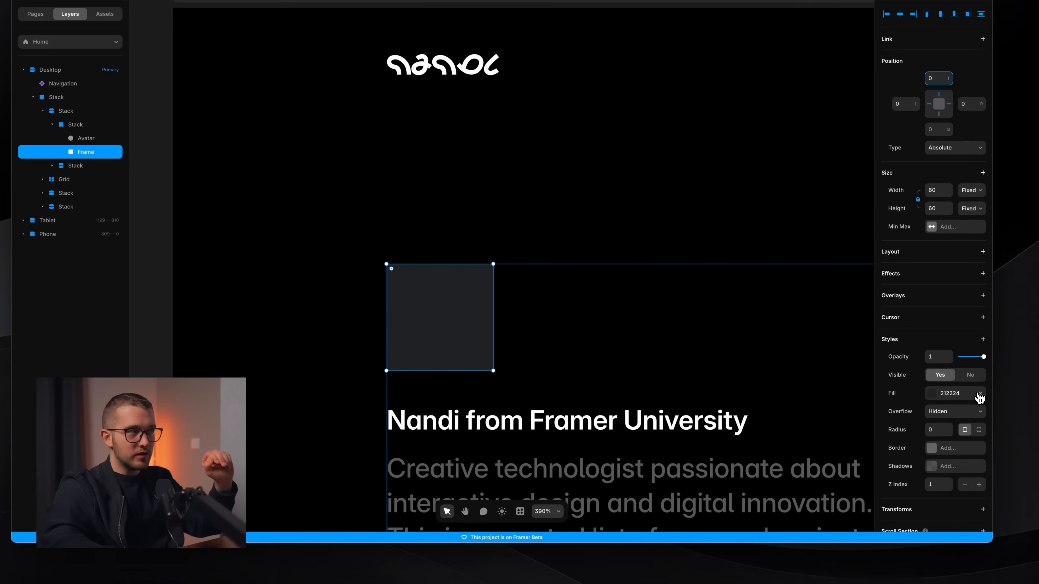
{"action": "left_click", "coordinate": [980, 394]}
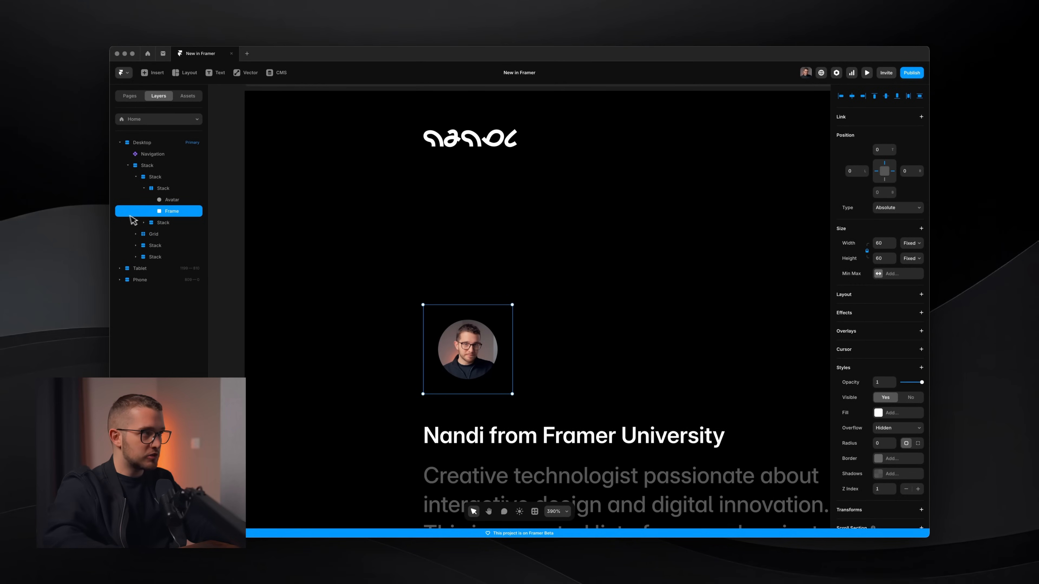
Step: Lock the avatar layer and draw a 60 by 60 oval inside the empty frame, filling it completely
{"action": "left_click", "coordinate": [170, 201]}
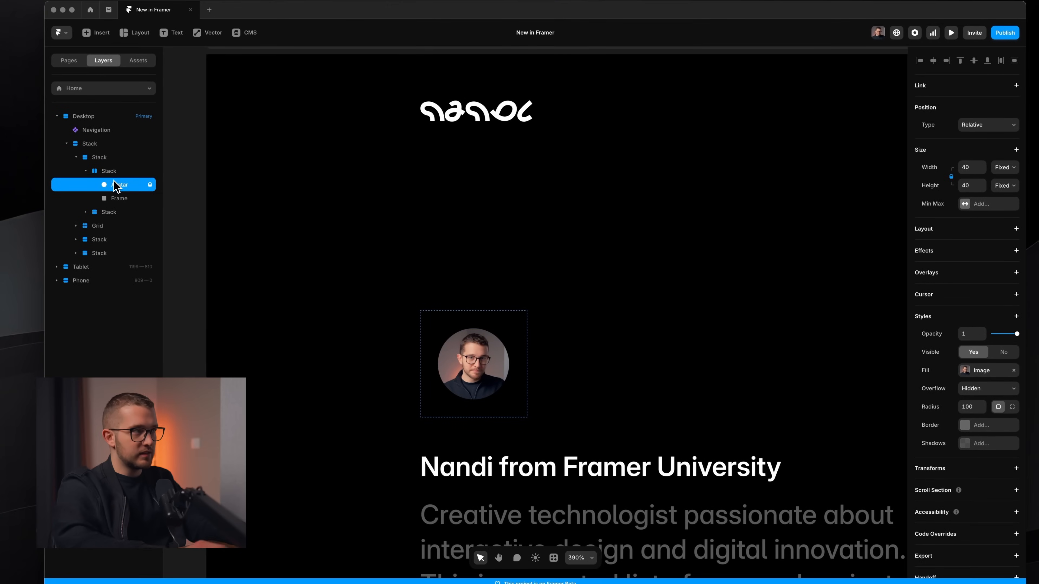
{"action": "left_click", "coordinate": [119, 200]}
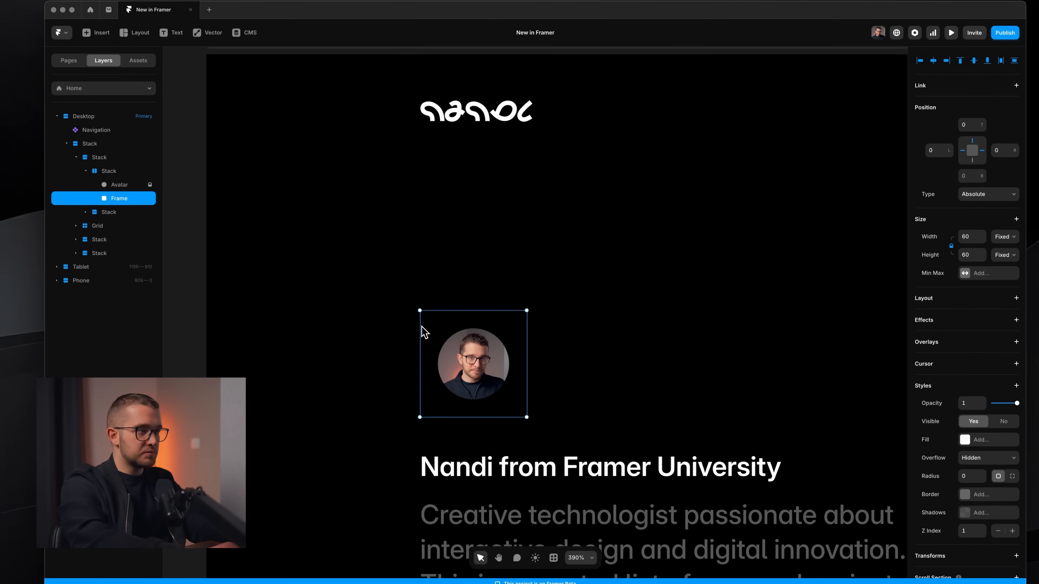
{"action": "key", "text": "p"}
{"action": "left_click_drag", "start_coordinate": [463, 348], "coordinate": [514, 408]}
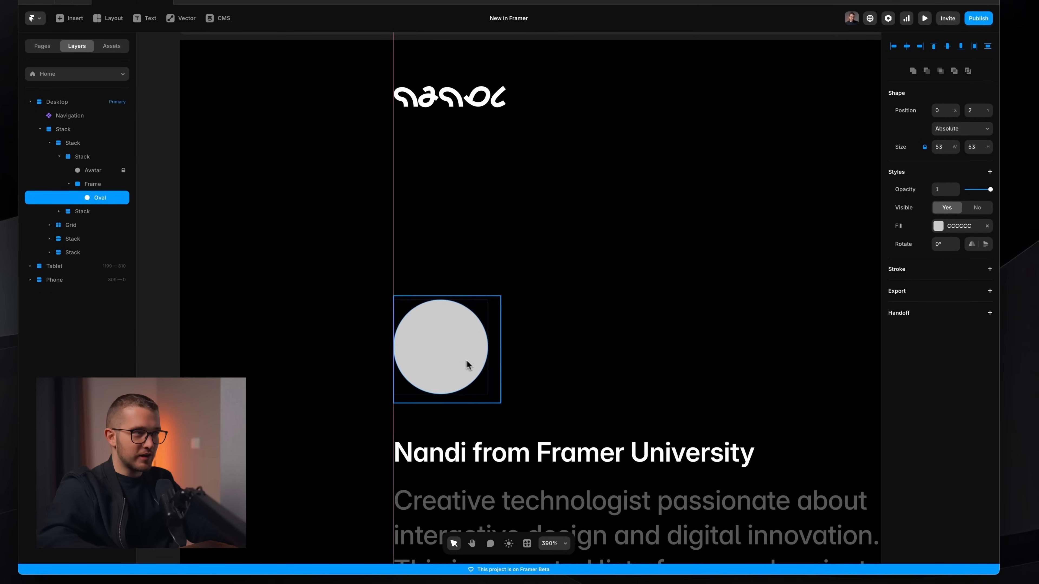
{"action": "left_click_drag", "start_coordinate": [468, 365], "coordinate": [500, 403]}
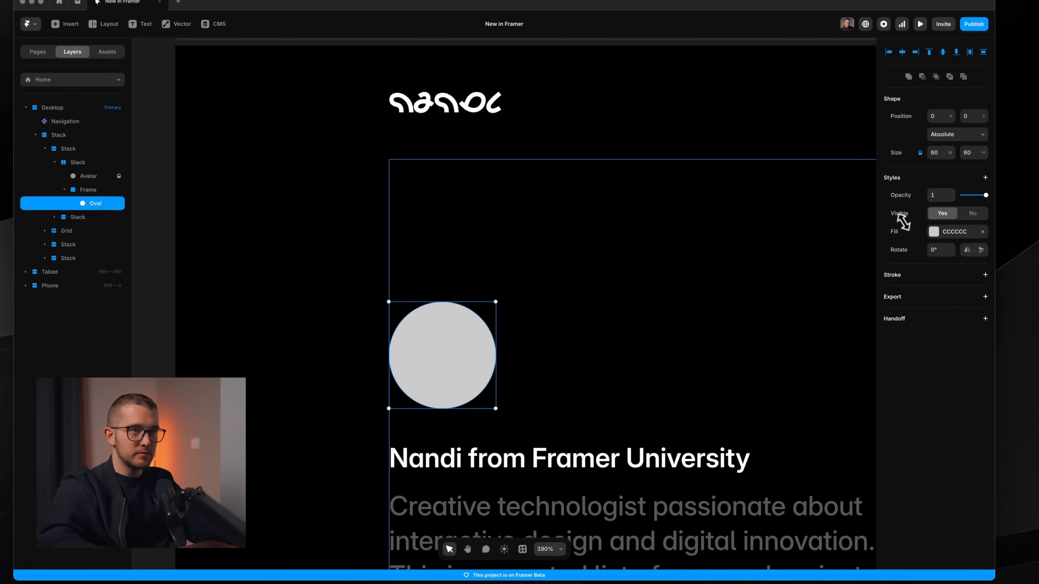
Step: Replace the oval's fill with a stroke of width 2, aligned Inside and colored FFFFFF
{"action": "left_click", "coordinate": [988, 227]}
{"action": "left_click", "coordinate": [965, 284]}
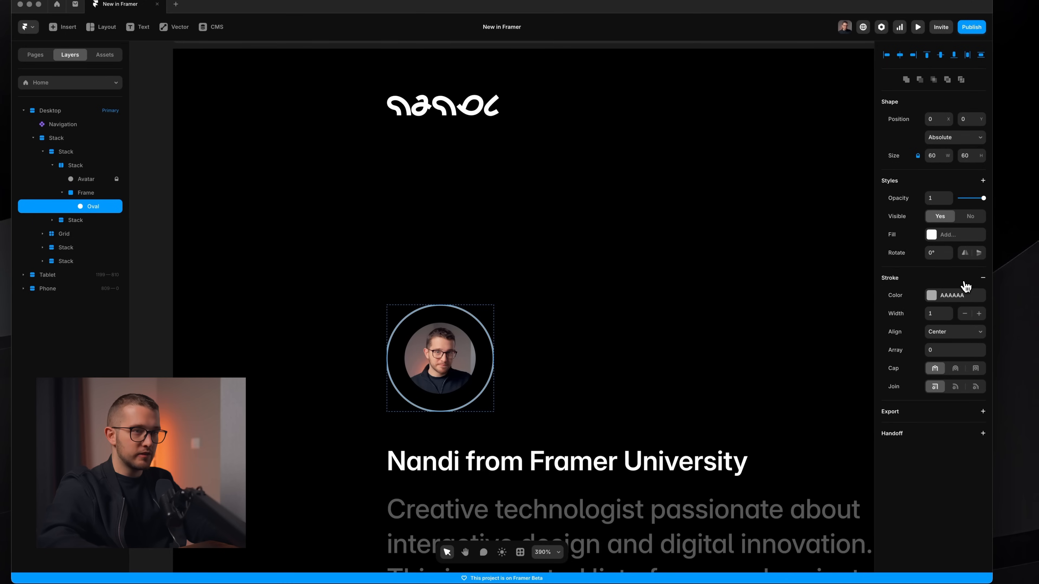
{"action": "type", "text": "2"}
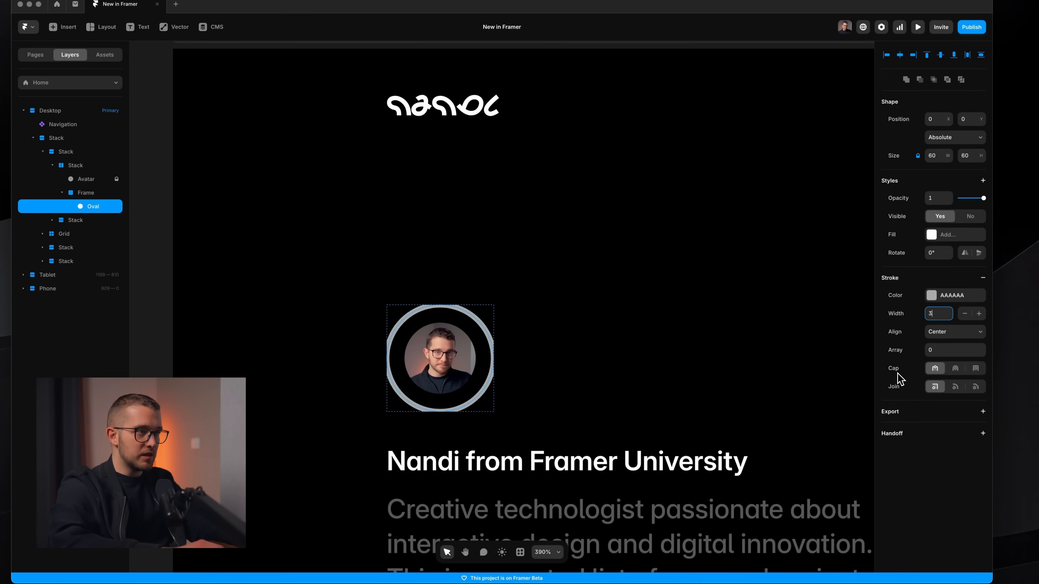
{"action": "left_click", "coordinate": [931, 338]}
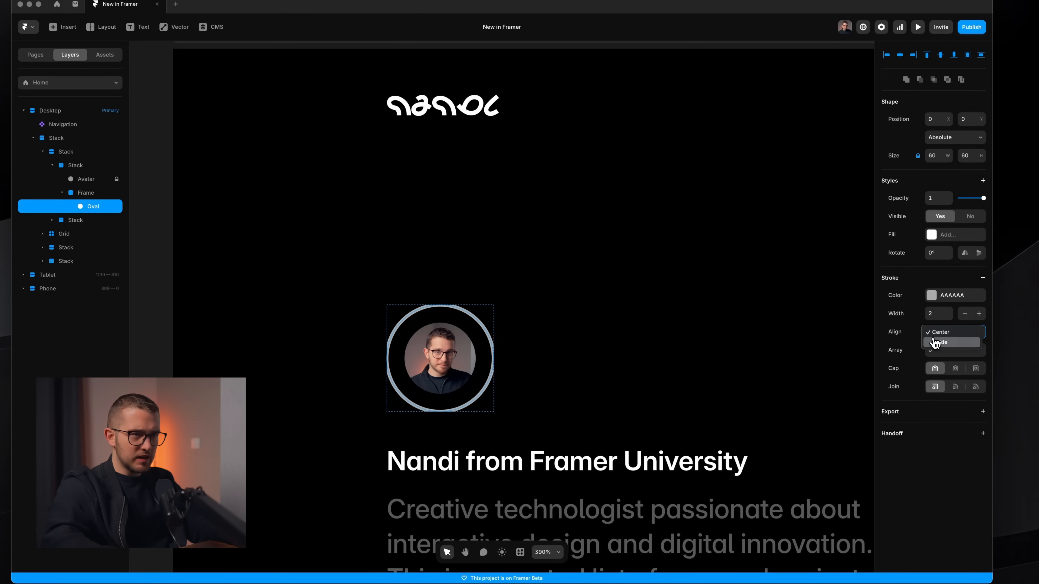
{"action": "left_click", "coordinate": [936, 344]}
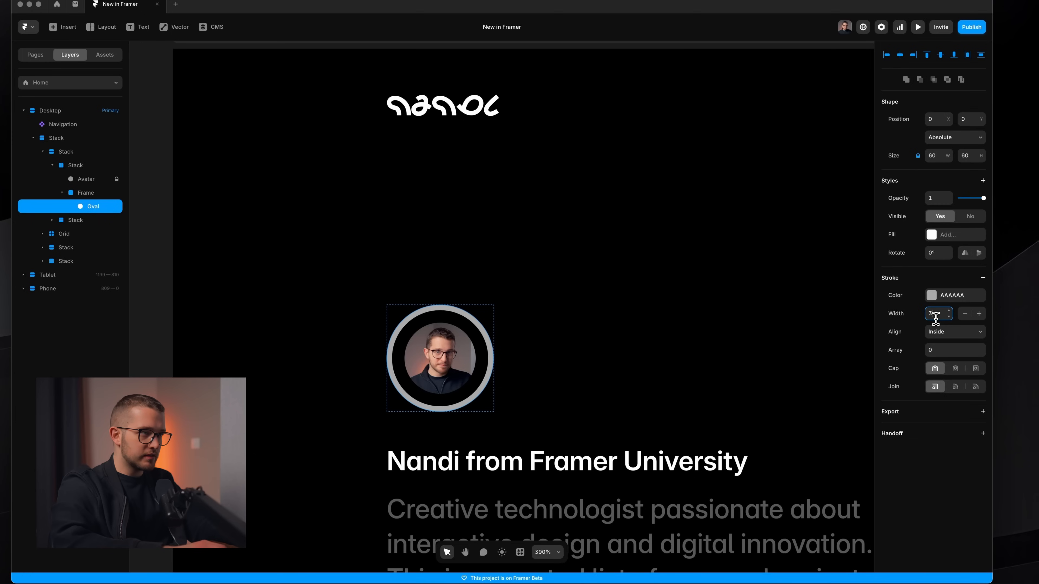
{"action": "left_click", "coordinate": [932, 295]}
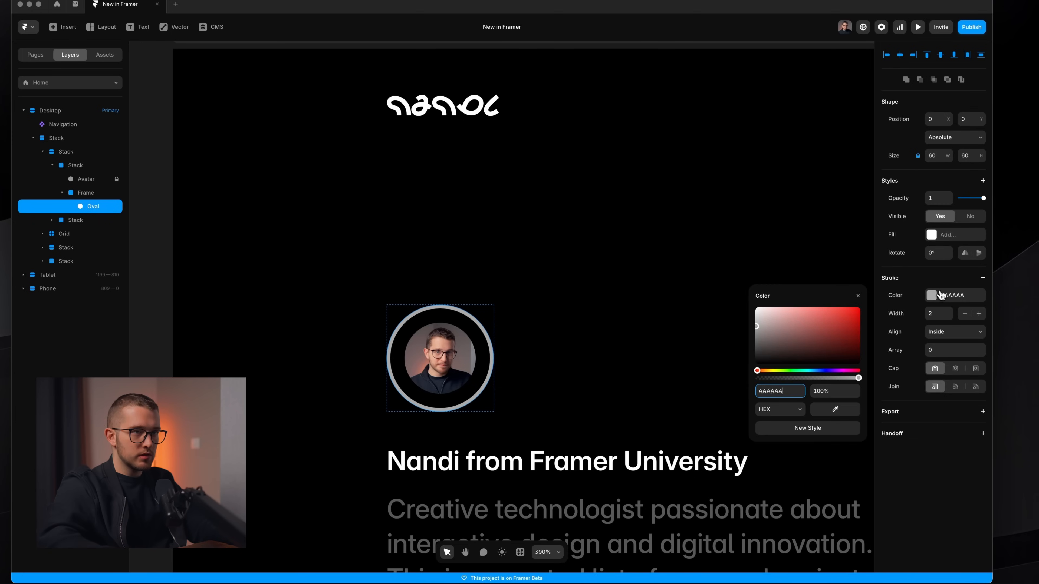
{"action": "left_click", "coordinate": [757, 309]}
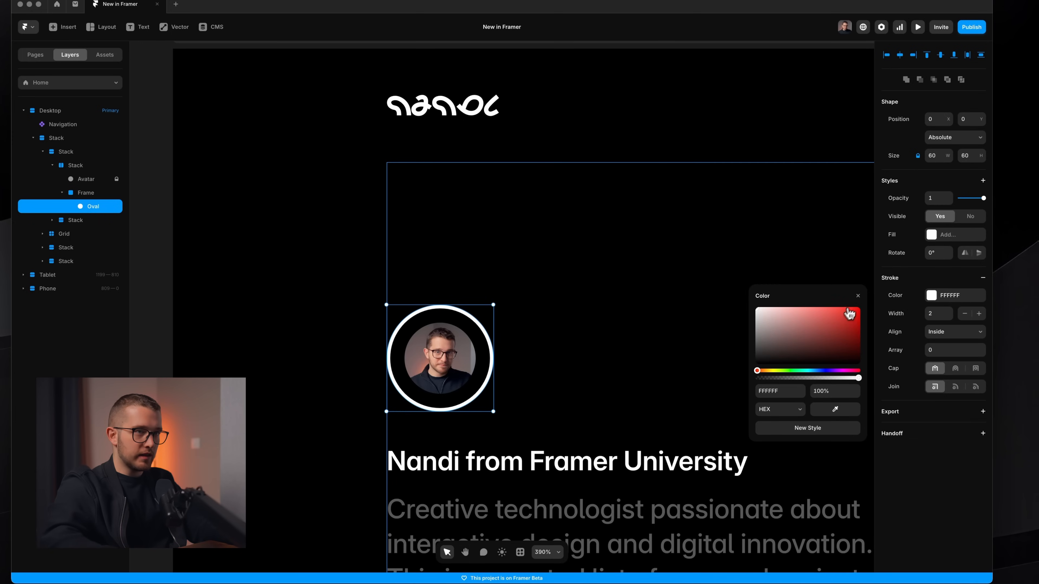
Step: Duplicate the white oval ring, shrink the copy to 50 by 50 centered inside the original, and set its stroke color opacity to 25%
{"action": "key", "text": "Escape"}
{"action": "key", "text": "Escape"}
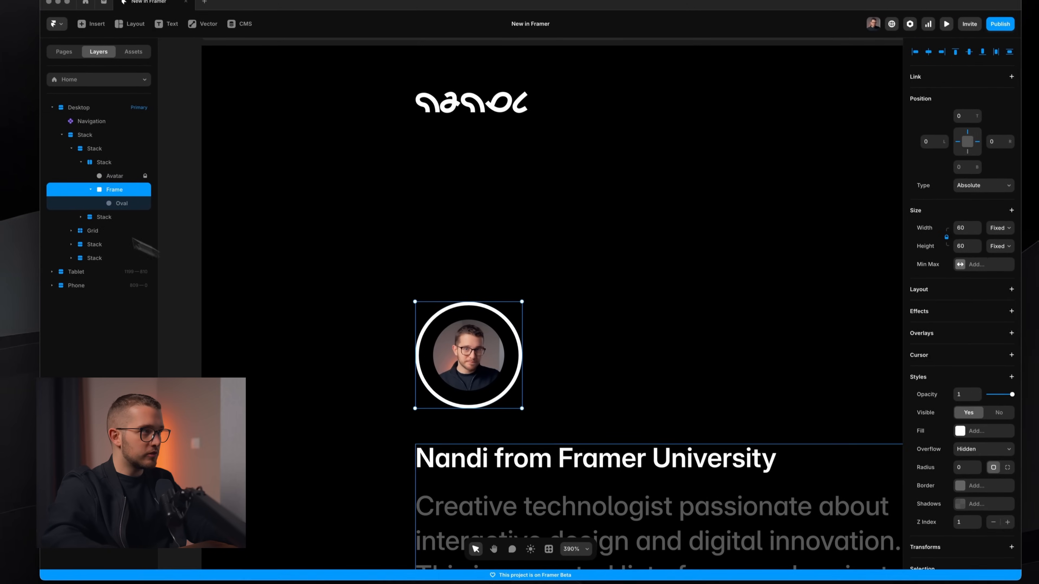
{"action": "left_click", "coordinate": [123, 202]}
{"action": "key", "text": "super+d"}
{"action": "left_click_drag", "start_coordinate": [498, 299], "coordinate": [488, 301]}
{"action": "left_click", "coordinate": [936, 287]}
{"action": "left_click", "coordinate": [808, 363]}
{"action": "mouse_move", "coordinate": [793, 365]}
{"action": "left_mouse_down"}
{"action": "mouse_move", "coordinate": [773, 364]}
{"action": "mouse_move", "coordinate": [781, 364]}
{"action": "left_mouse_up"}
{"action": "left_click", "coordinate": [649, 376]}
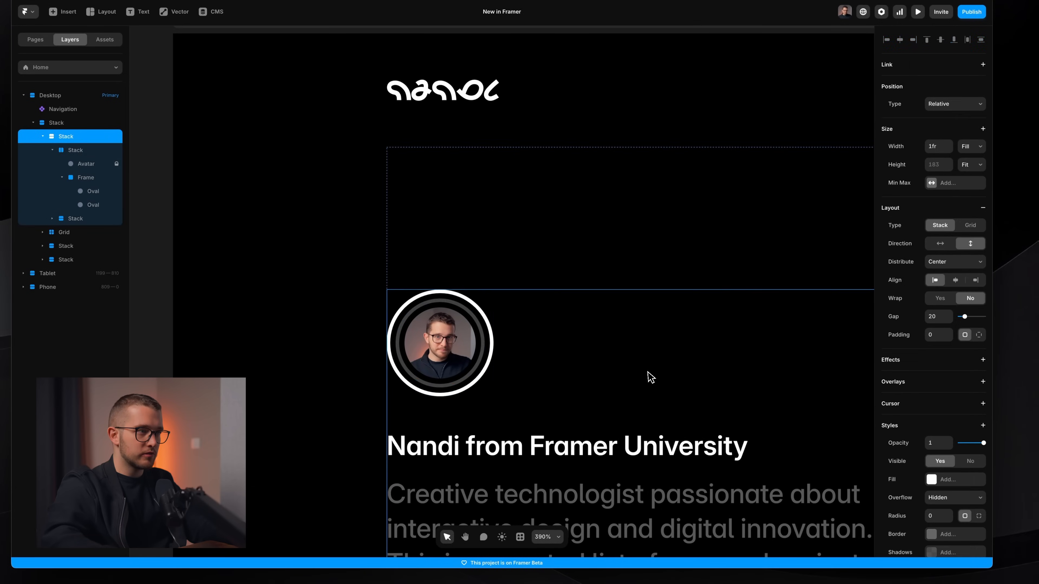
Step: Group the two ovals inside the avatar's frame and create a vector set from the group
{"action": "scroll", "coordinate": [651, 376], "scroll_direction": "down", "scroll_amount": 5}
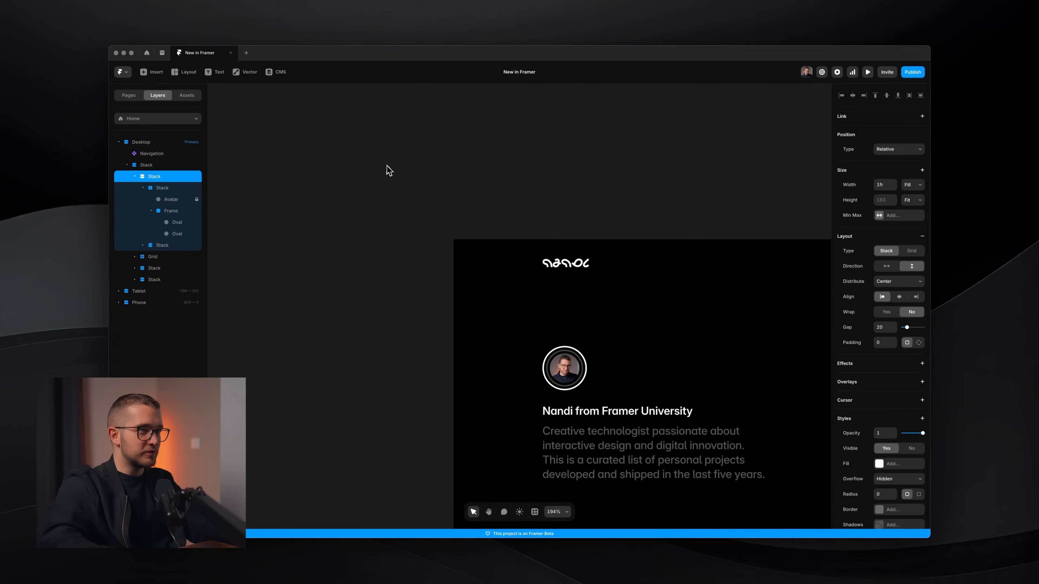
{"action": "scroll", "coordinate": [560, 334], "scroll_direction": "up", "scroll_amount": 5}
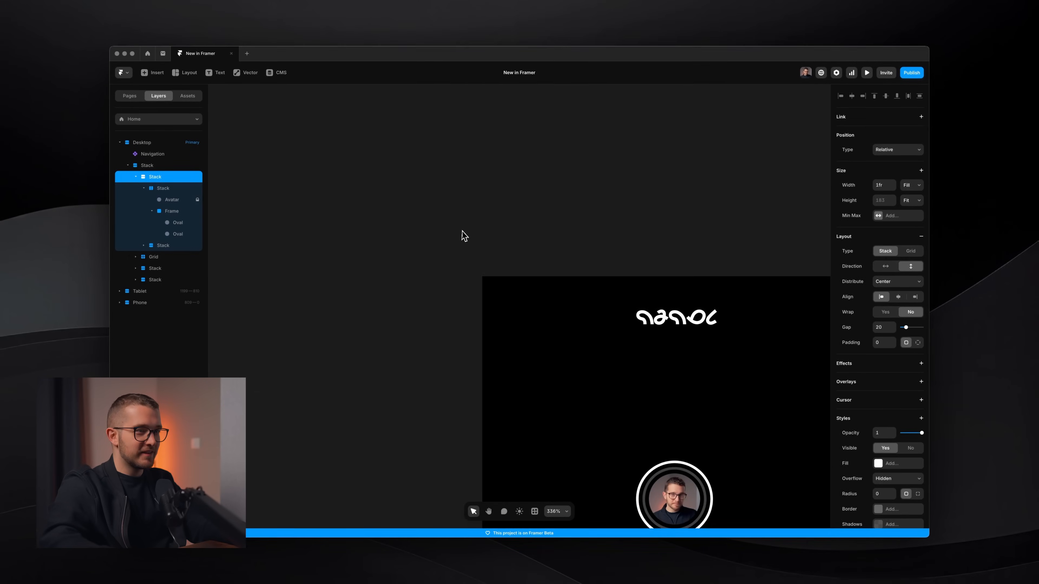
{"action": "left_click", "coordinate": [586, 313]}
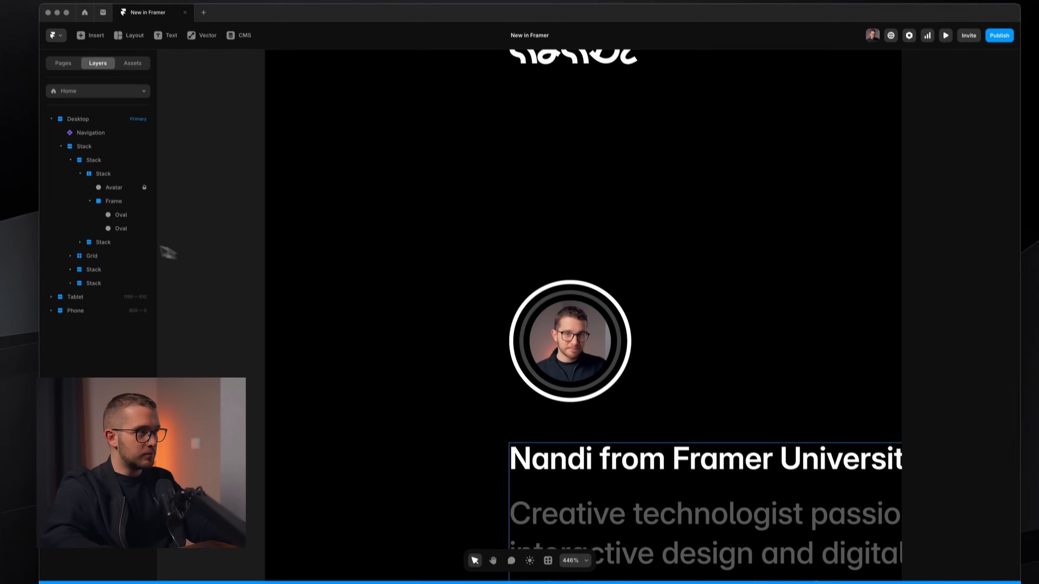
{"action": "left_click", "coordinate": [176, 222]}
{"action": "left_click", "coordinate": [124, 250], "text": "shift"}
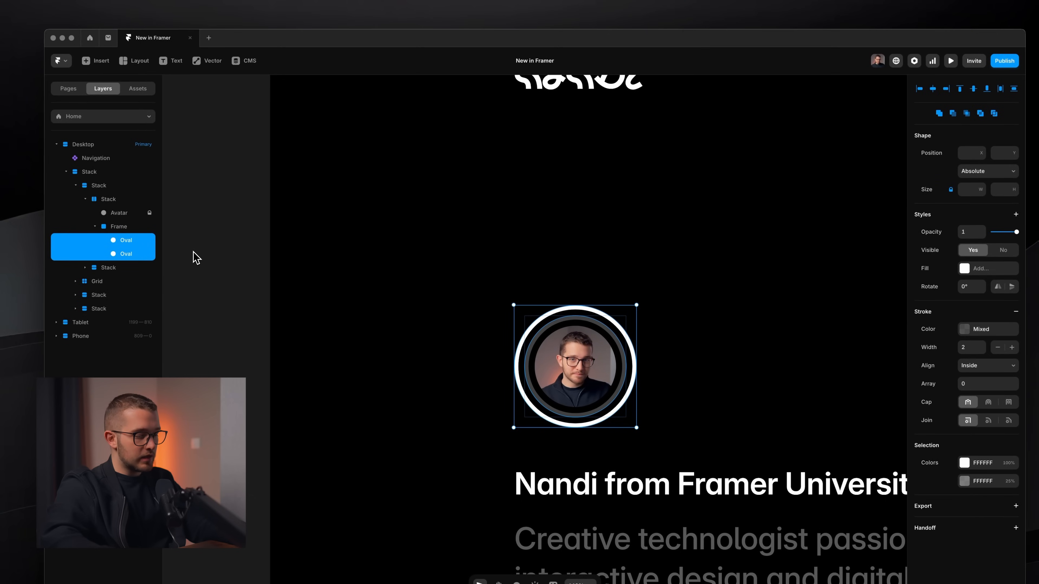
{"action": "key", "text": "super+g"}
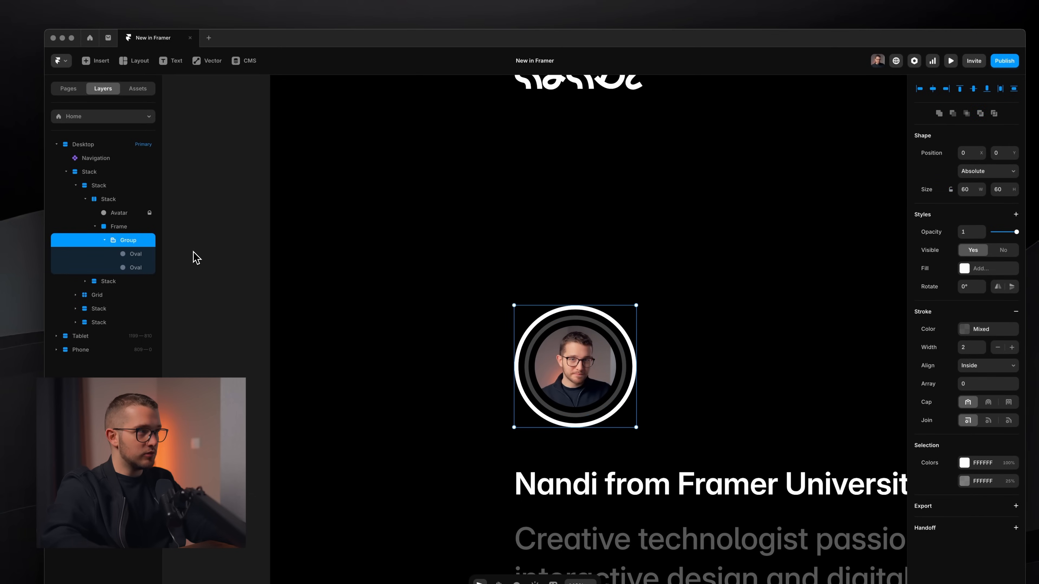
{"action": "right_click", "coordinate": [137, 247]}
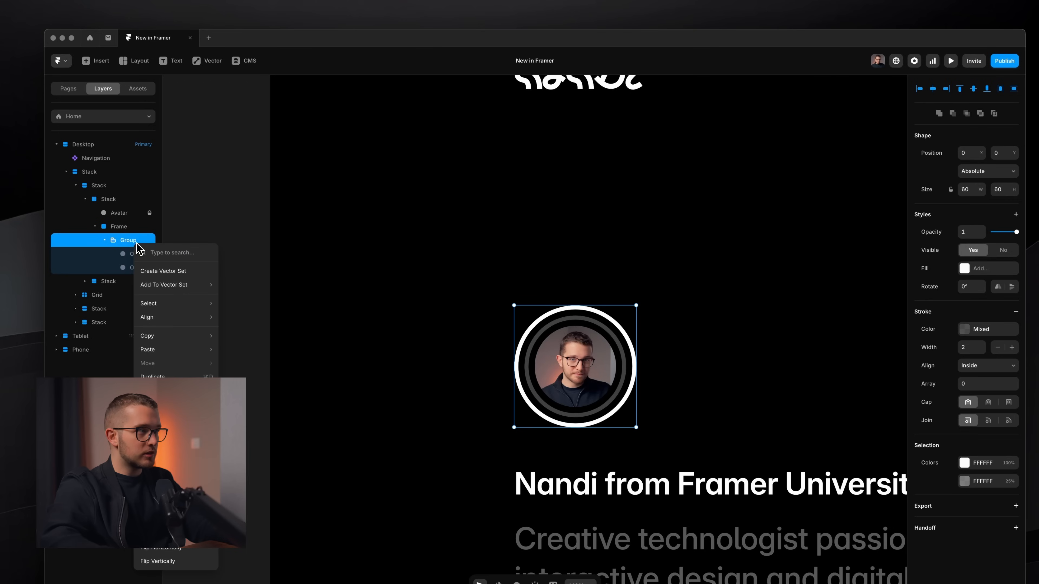
{"action": "left_click", "coordinate": [163, 271]}
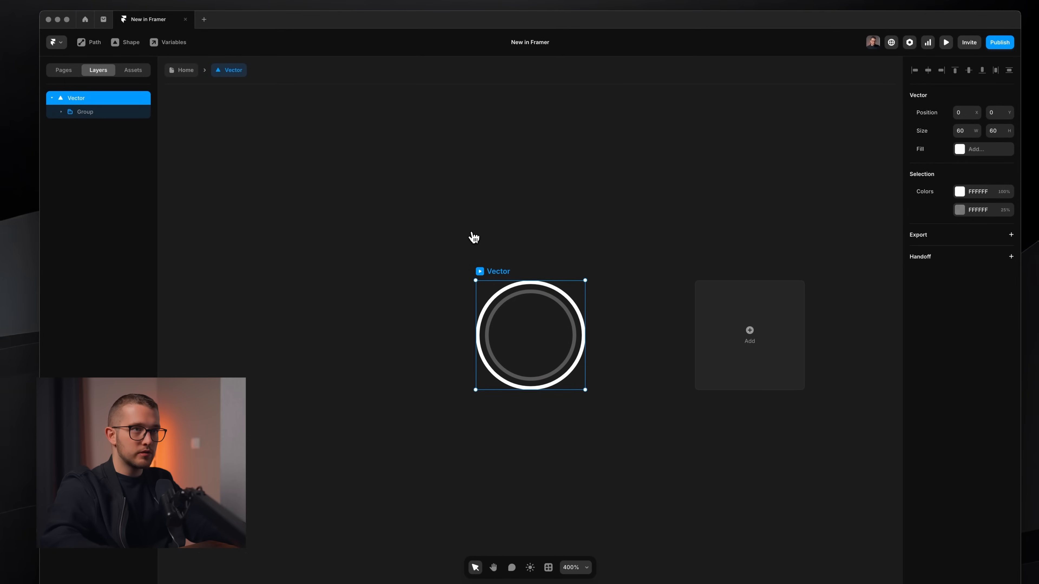
Step: Add a Stroke effect to both ovals, enable Loop with type Continuous, and preview the vector
{"action": "left_click", "coordinate": [514, 298]}
{"action": "left_click", "coordinate": [113, 126], "text": "shift"}
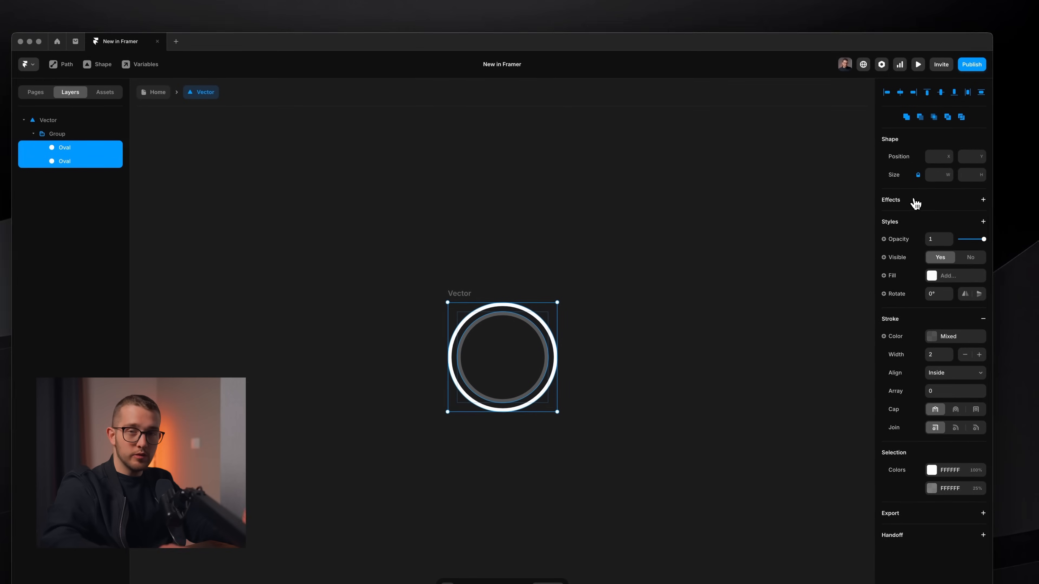
{"action": "left_click", "coordinate": [929, 203]}
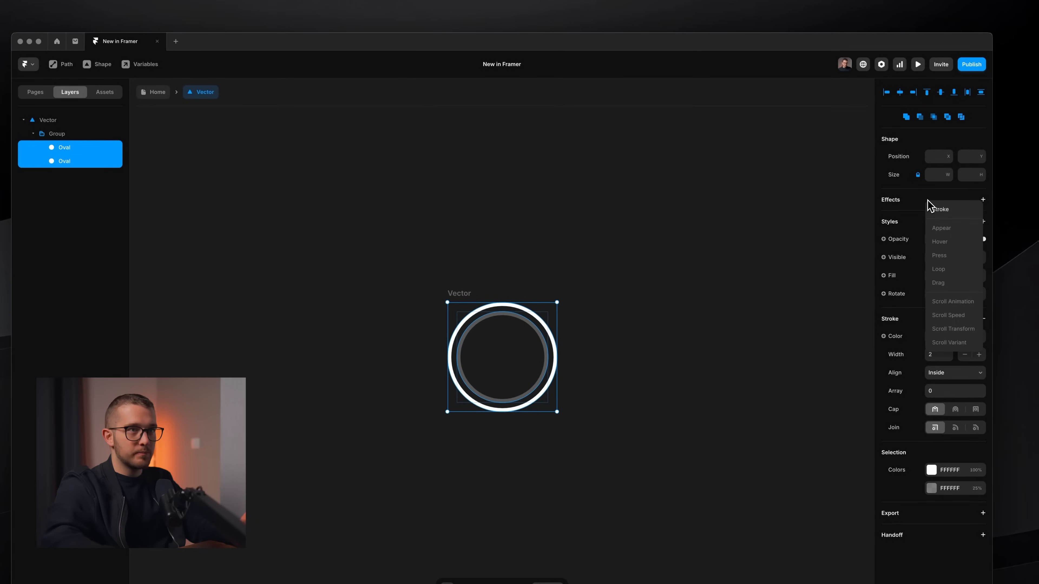
{"action": "left_click", "coordinate": [936, 210]}
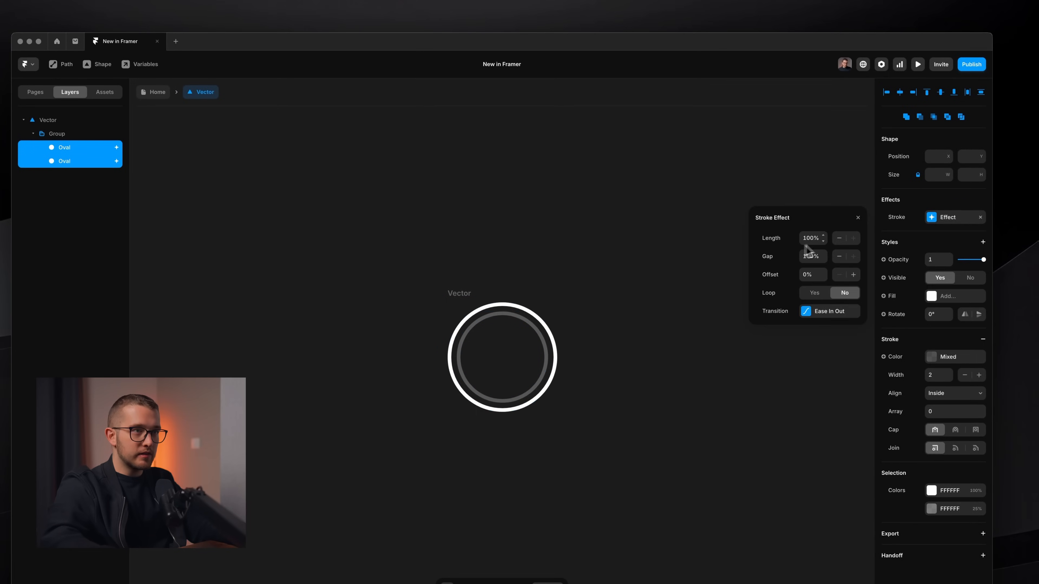
{"action": "left_click", "coordinate": [812, 299]}
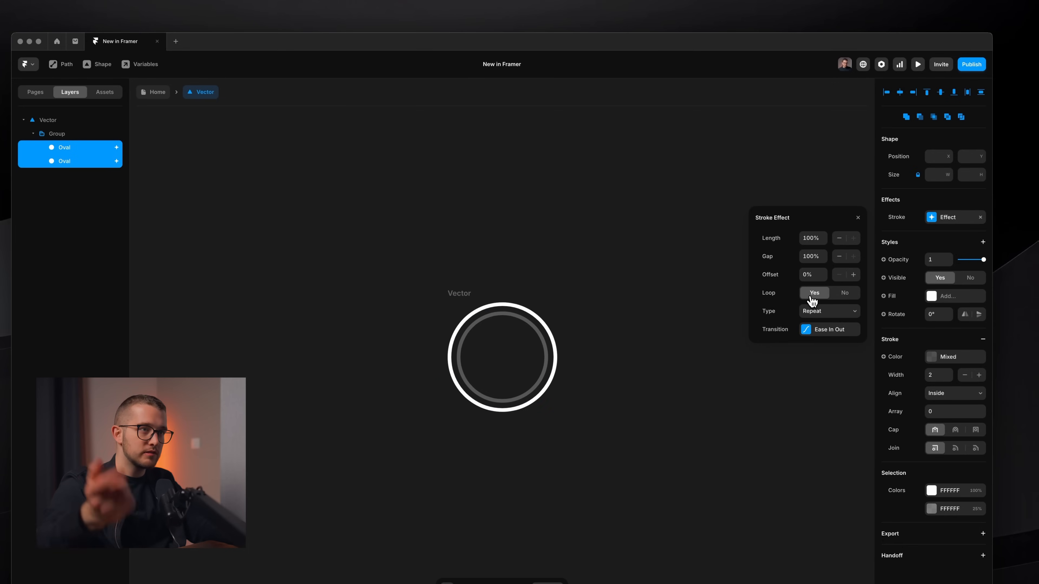
{"action": "left_click", "coordinate": [819, 312]}
{"action": "left_click", "coordinate": [821, 331]}
{"action": "left_click", "coordinate": [673, 242]}
{"action": "key", "text": "super+p"}
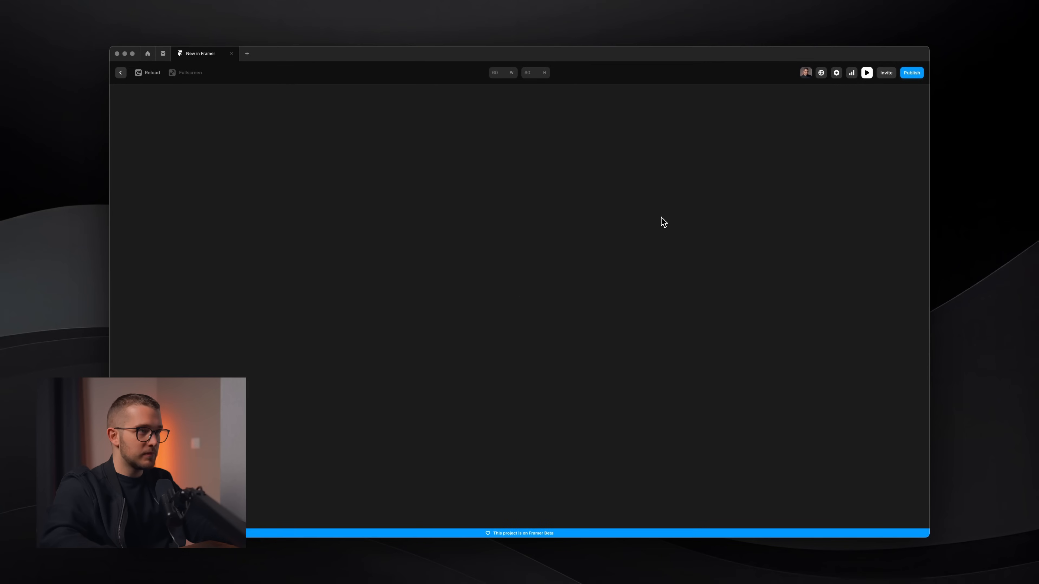
{"action": "key", "text": "Escape"}
Step: Change the offset of the inner oval's stroke effect, and preview the looping rings around the avatar
{"action": "left_click", "coordinate": [152, 142]}
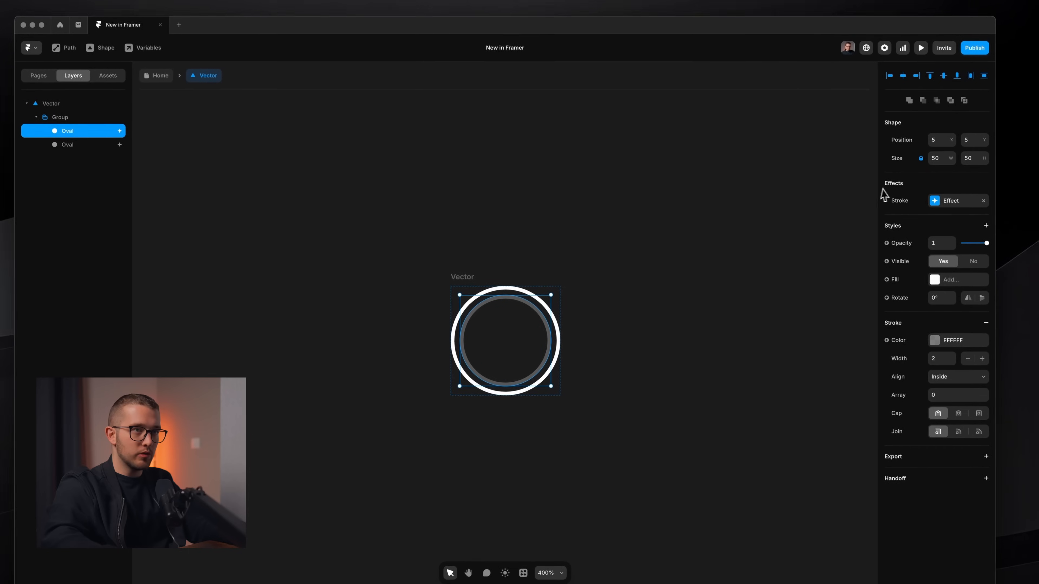
{"action": "left_click", "coordinate": [948, 205]}
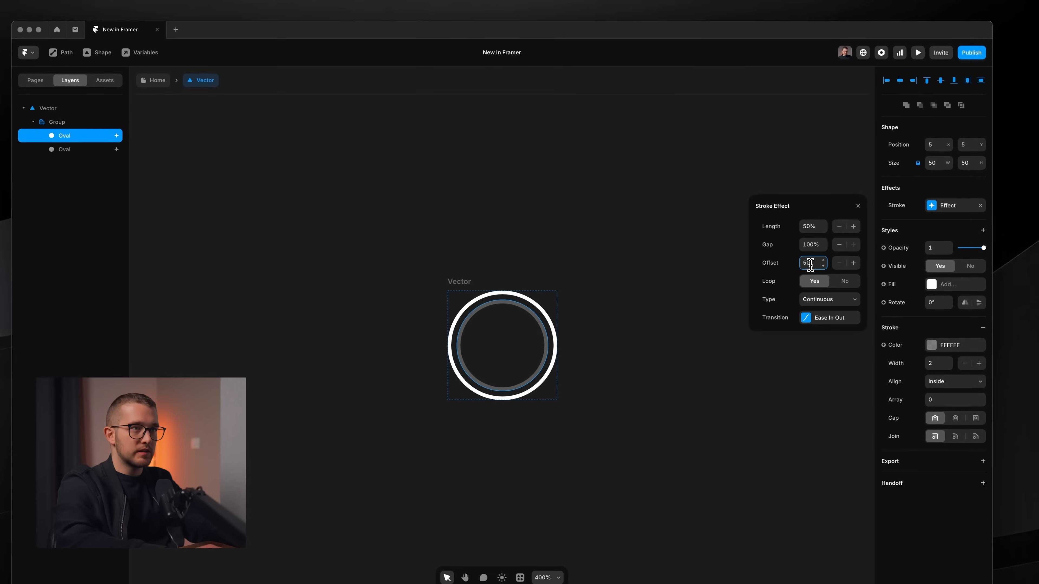
{"action": "left_click", "coordinate": [662, 282]}
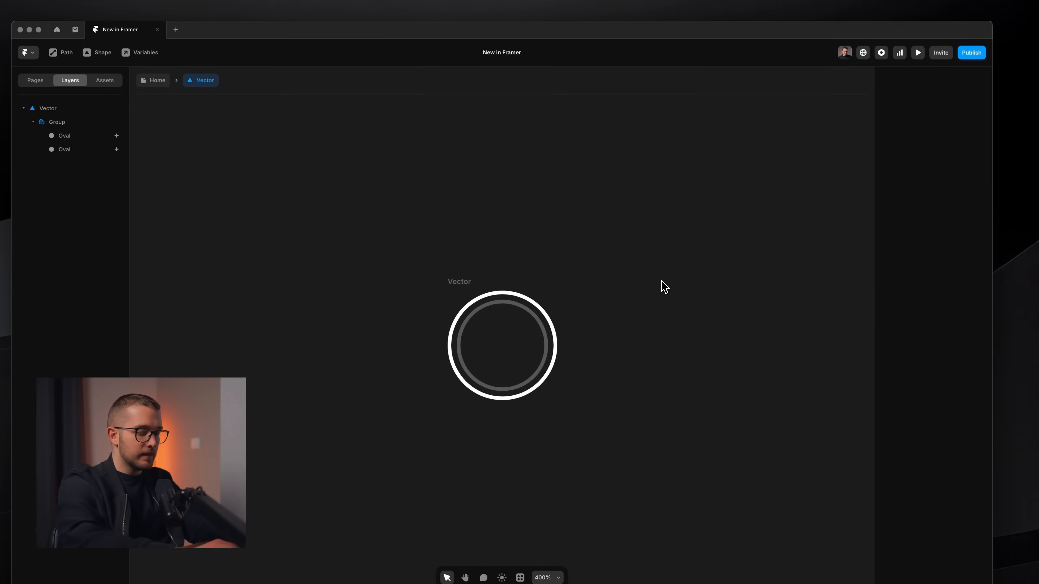
{"action": "key", "text": "super+p"}
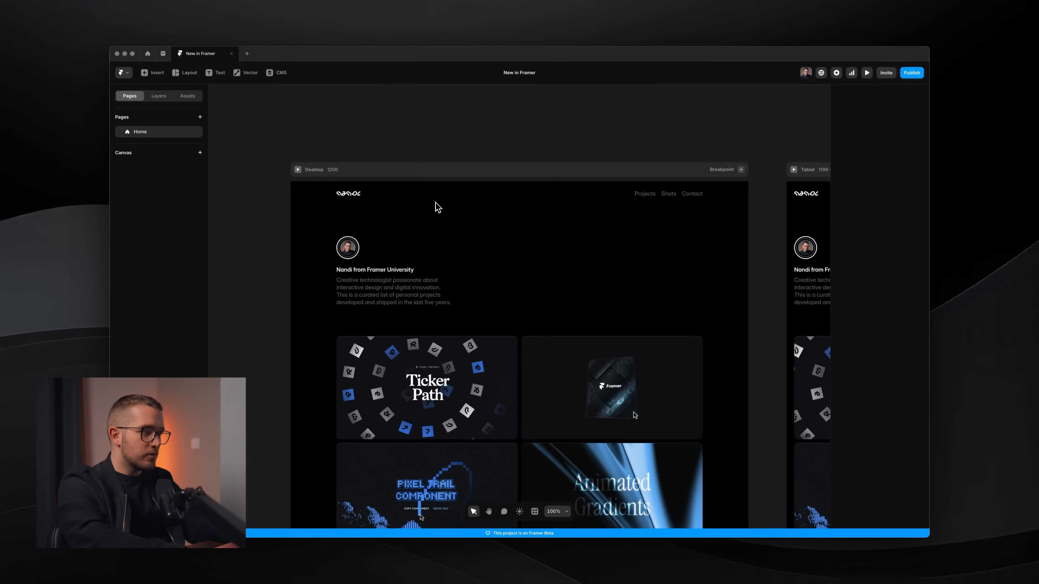
{"action": "key", "text": "super+p"}
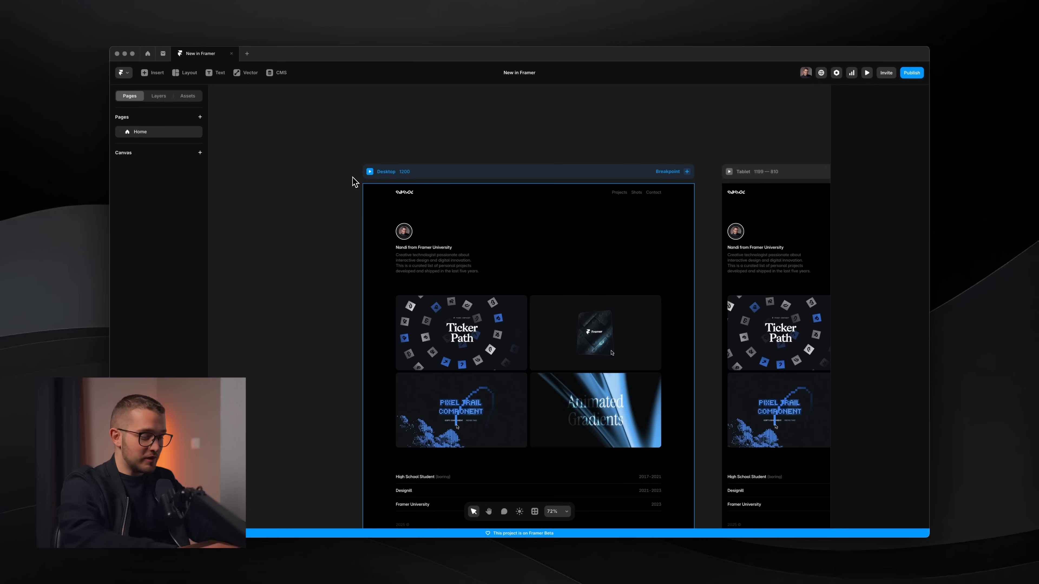
Step: Draw an open, straight-sided path about 262 by 179 beside the intro text on the Desktop page
{"action": "key", "text": "p"}
{"action": "scroll", "coordinate": [399, 218], "scroll_direction": "up", "scroll_amount": 3}
{"action": "left_click", "coordinate": [514, 227]}
{"action": "left_click", "coordinate": [514, 266]}
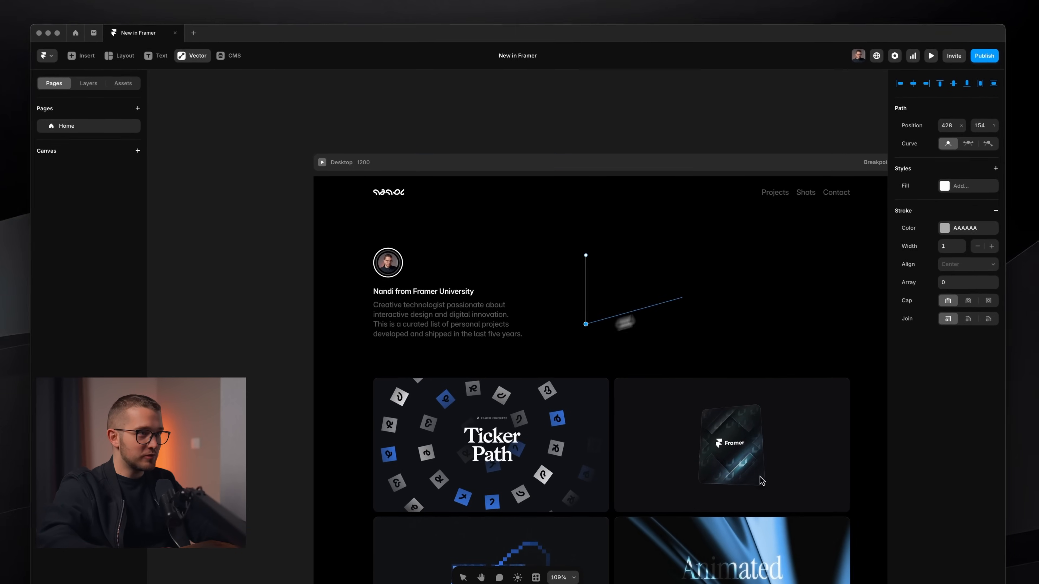
{"action": "left_click", "coordinate": [716, 286]}
{"action": "left_click", "coordinate": [586, 255]}
{"action": "key", "text": "Escape"}
{"action": "key", "text": "Escape"}
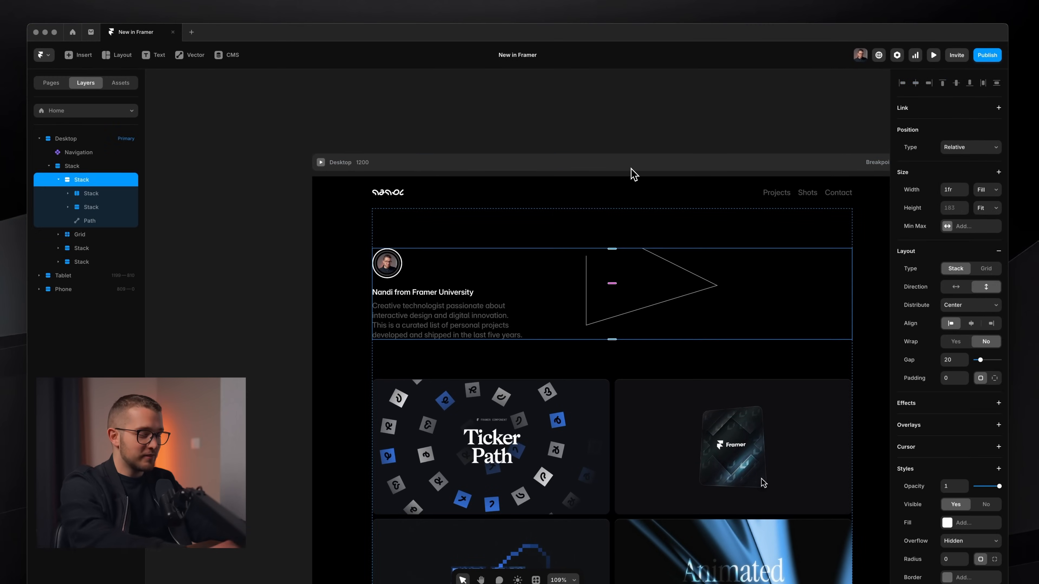
Step: Preview the page with the drawn path, and delete the path from the intro stack
{"action": "key", "text": "super+p"}
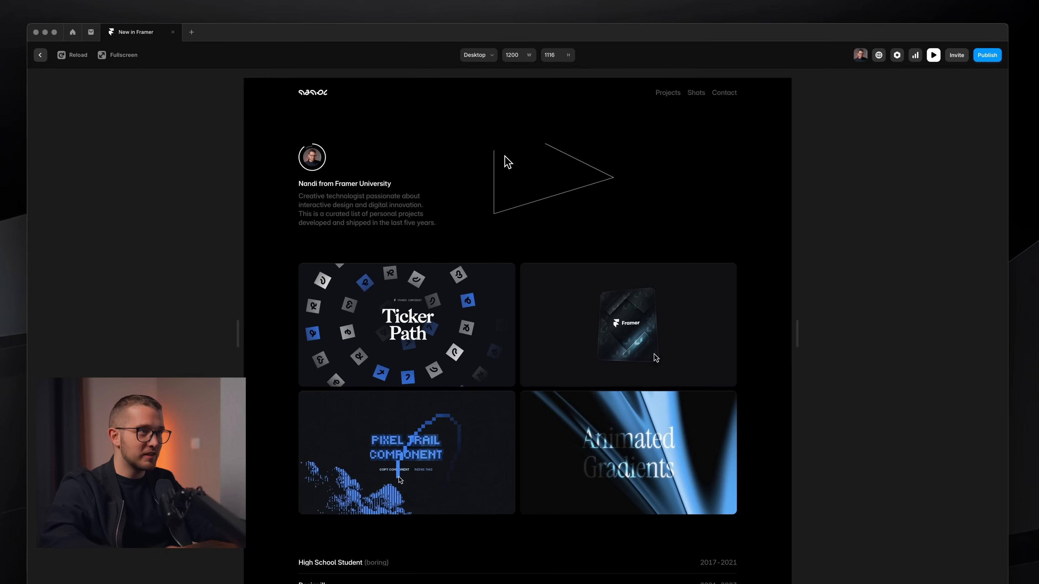
{"action": "key", "text": "Escape"}
{"action": "left_click", "coordinate": [665, 259]}
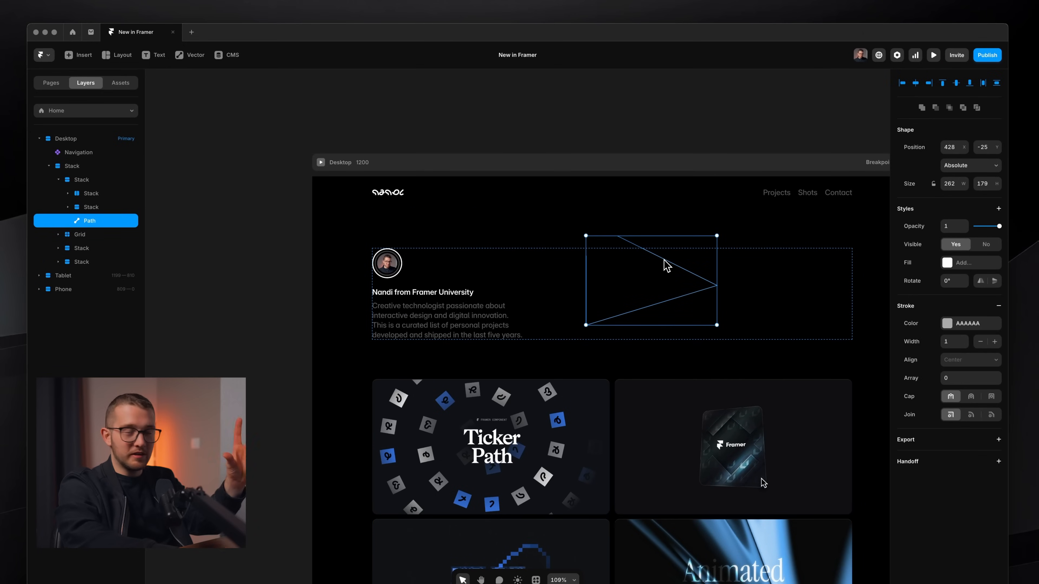
{"action": "key", "text": "Delete"}
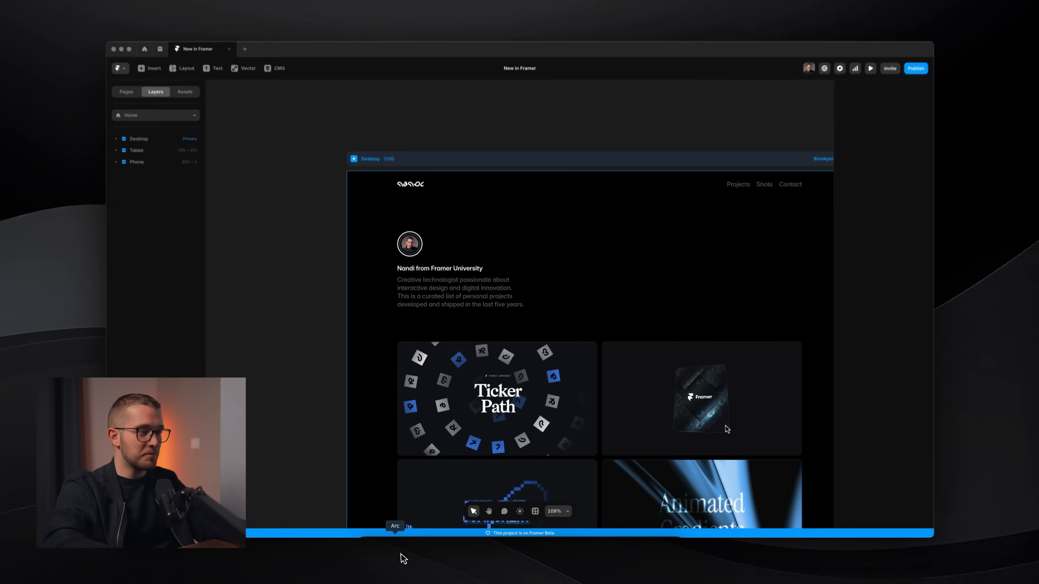
Step: Import the SVG icon files as a new vector set named Icon Set, and return to the Home page
{"action": "left_click", "coordinate": [362, 557]}
{"action": "left_click_drag", "start_coordinate": [599, 394], "coordinate": [229, 258]}
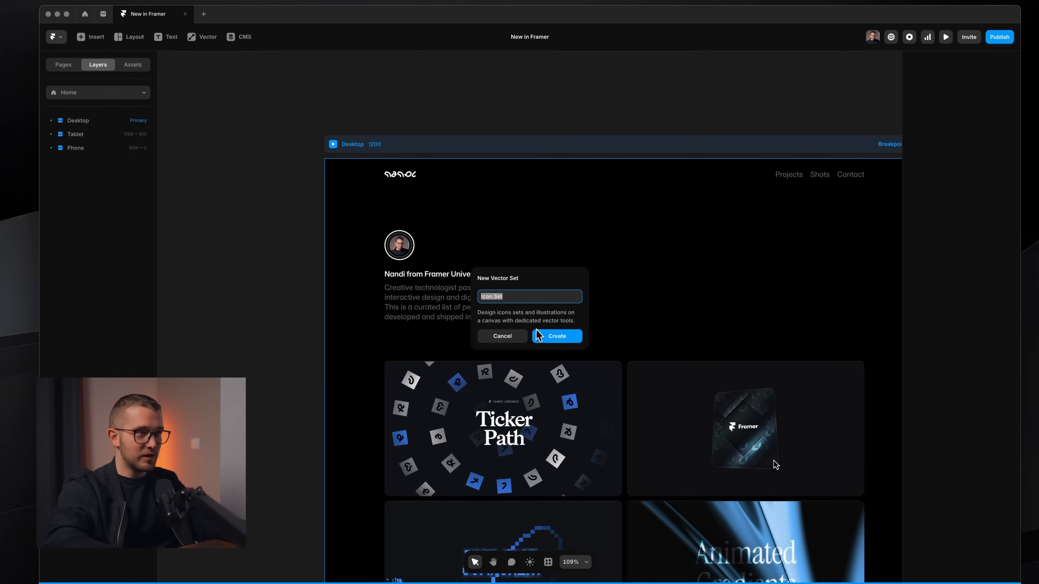
{"action": "left_click", "coordinate": [552, 336]}
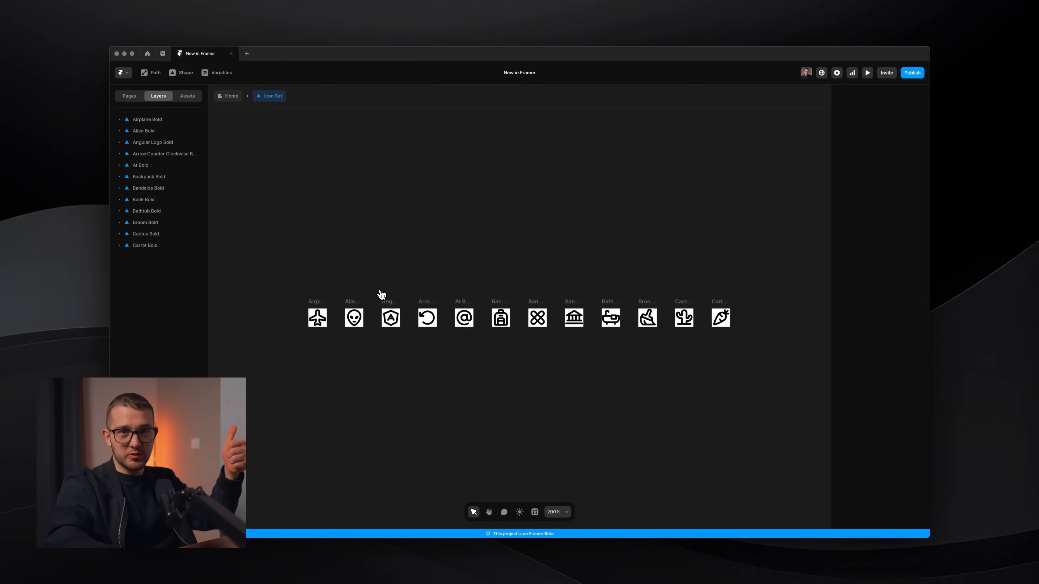
{"action": "left_click", "coordinate": [230, 96]}
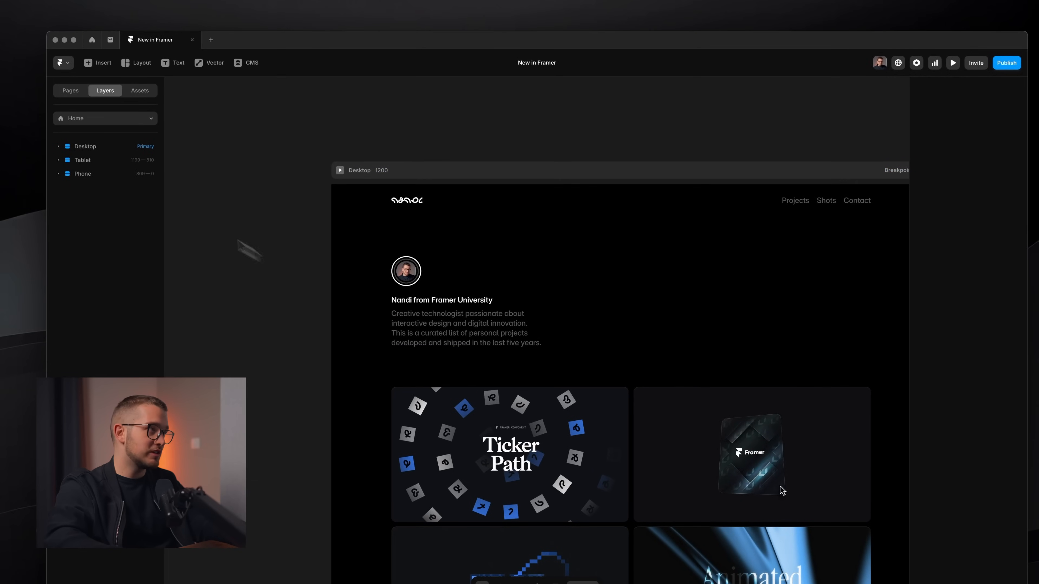
Step: Insert an icon from My Icon Pack below the avatar and view the icons available in the pack
{"action": "left_click", "coordinate": [146, 95]}
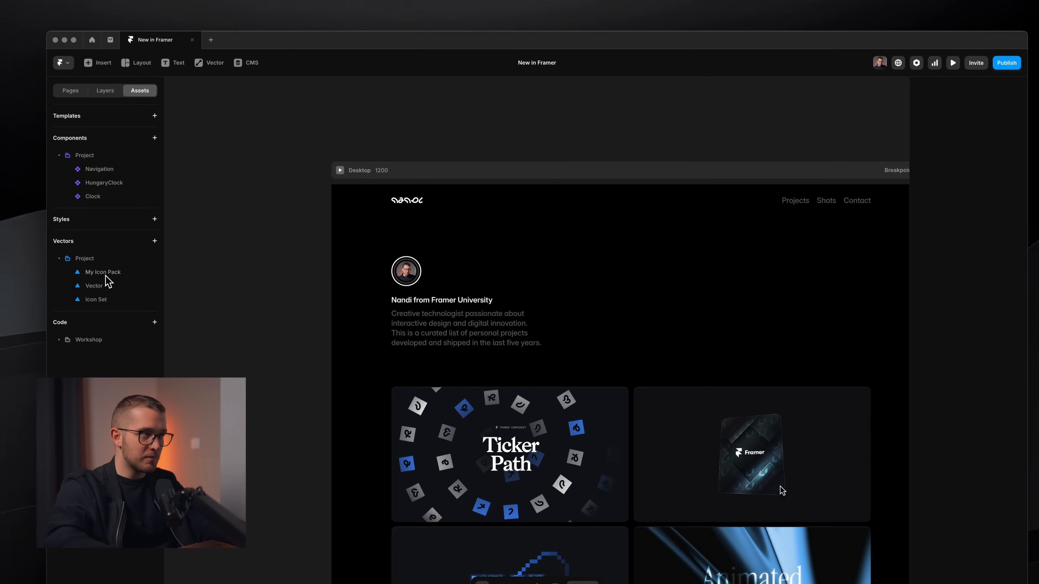
{"action": "left_click_drag", "start_coordinate": [442, 291], "coordinate": [441, 292]}
{"action": "left_click", "coordinate": [982, 381]}
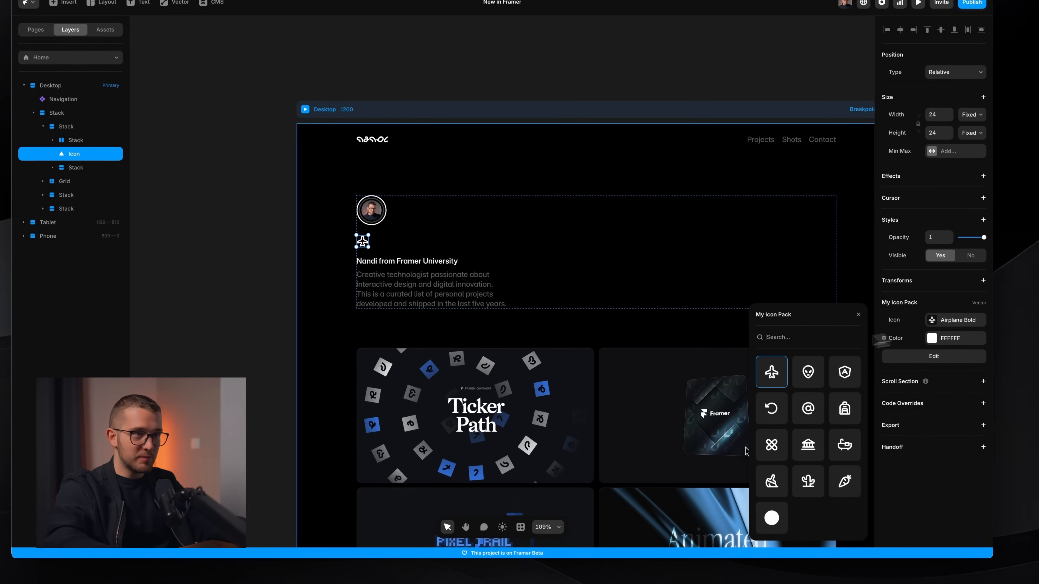
{"action": "left_click", "coordinate": [858, 314]}
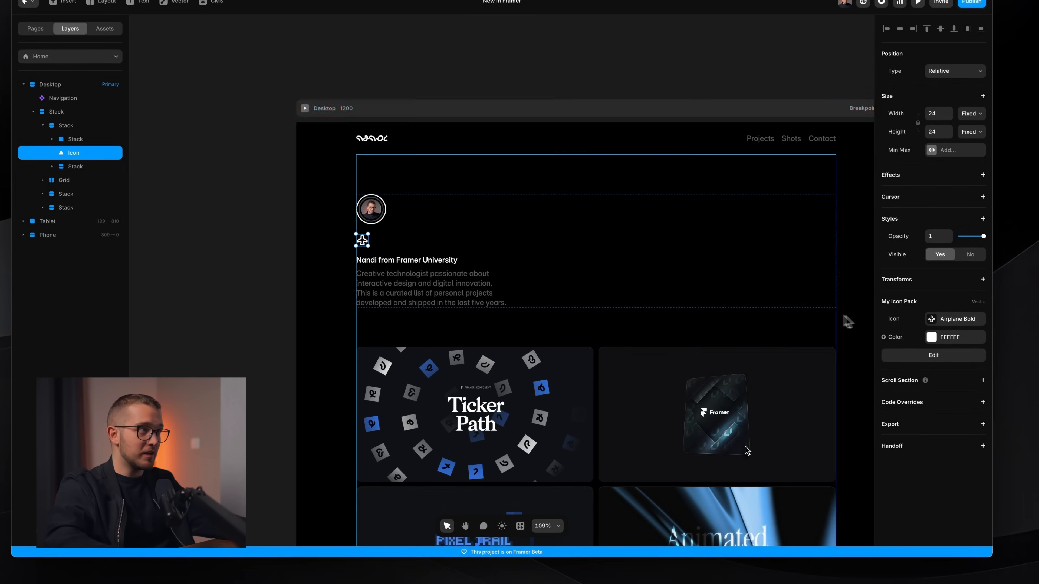
Step: Insert a Phosphor icon on the empty canvas above the Desktop page and switch it to the Hamburger icon
{"action": "key", "text": "Escape"}
{"action": "key", "text": "i"}
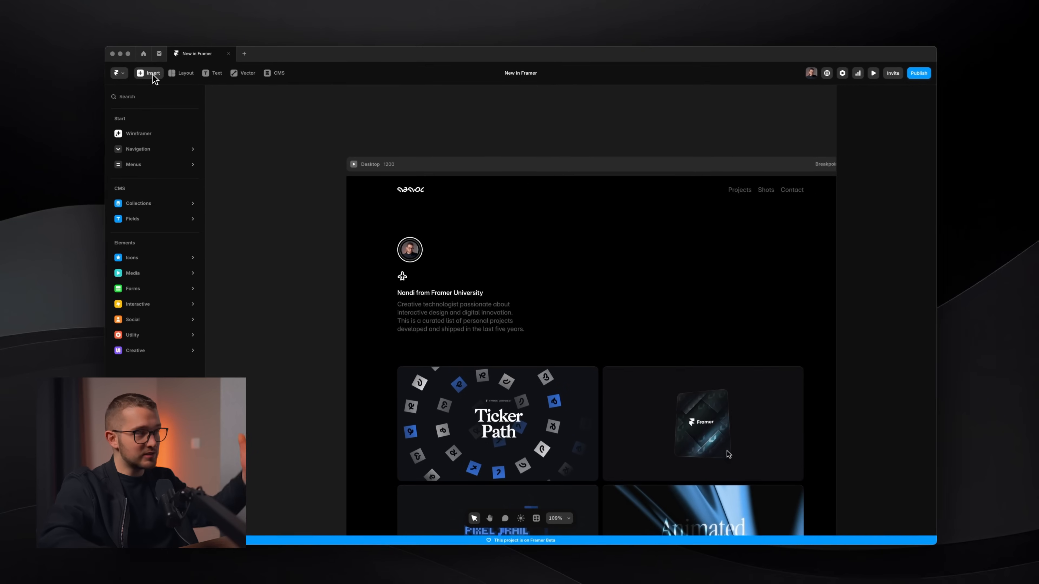
{"action": "mouse_move", "coordinate": [154, 263]}
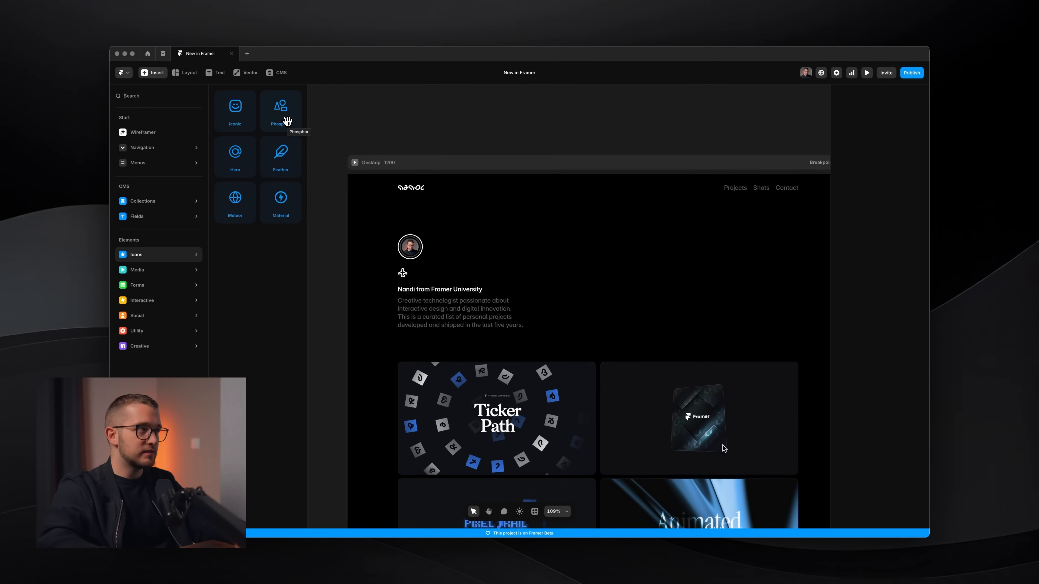
{"action": "left_click_drag", "start_coordinate": [287, 121], "coordinate": [377, 139]}
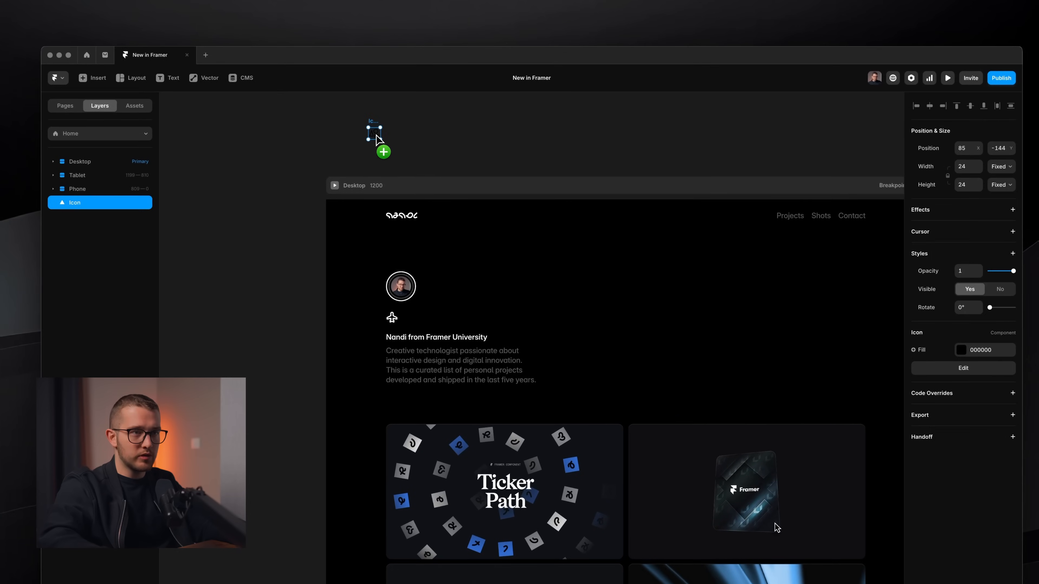
{"action": "left_click", "coordinate": [983, 351]}
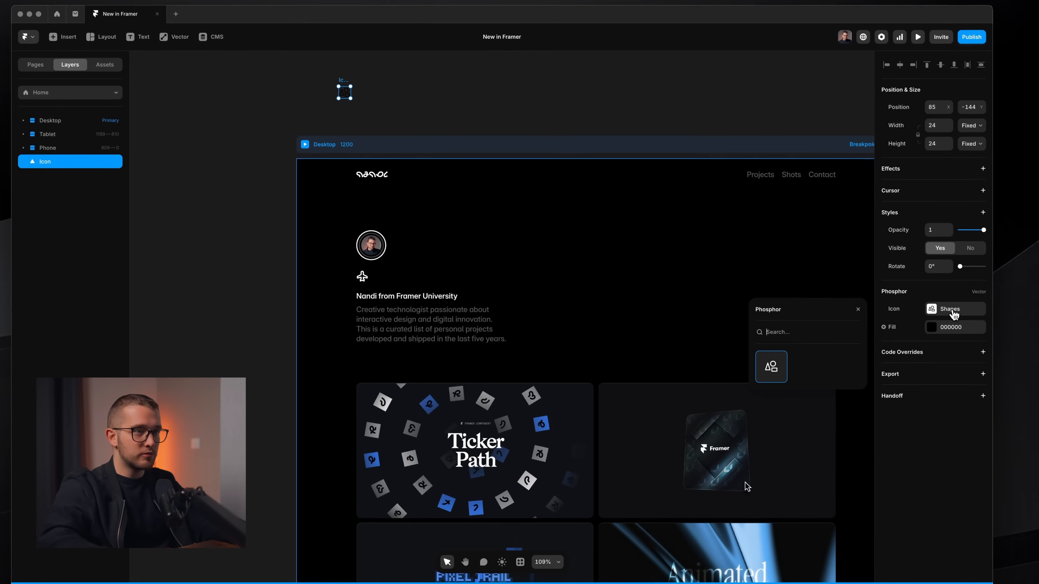
{"action": "type", "text": "kandaw"}
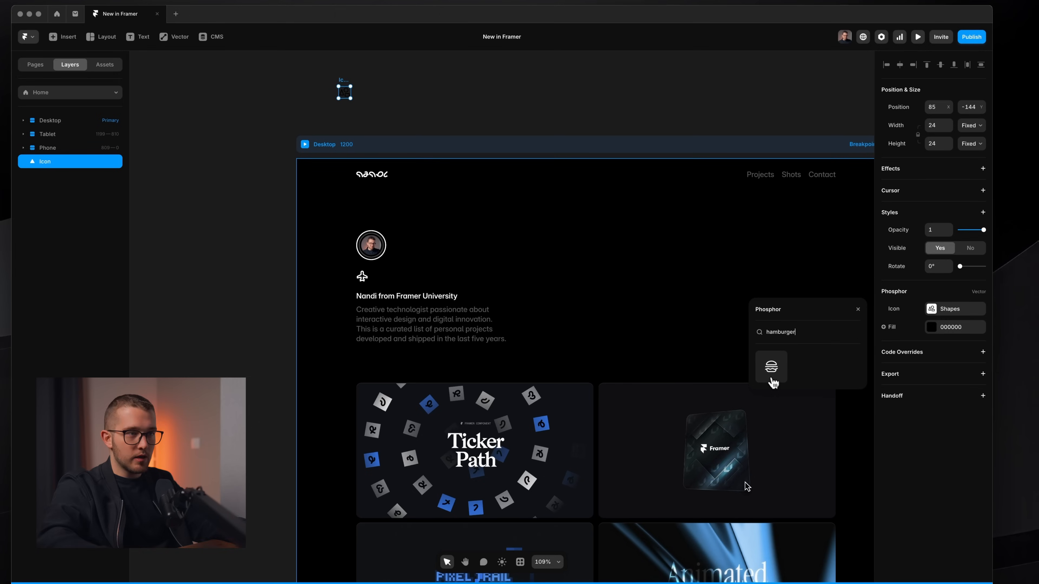
{"action": "scroll", "coordinate": [295, 66], "scroll_direction": "up", "scroll_amount": 5}
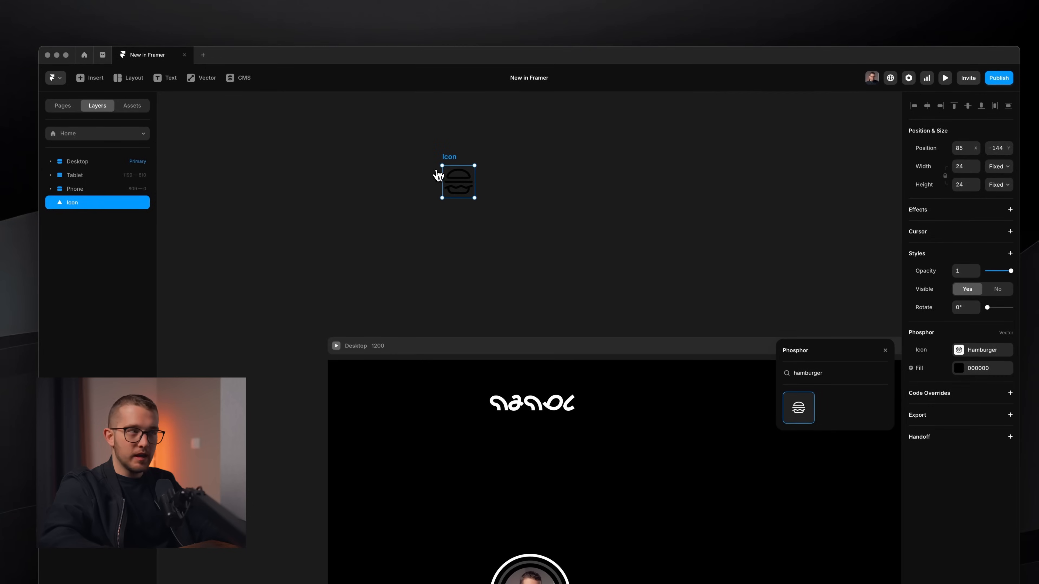
Step: Delete the hamburger icon from the canvas above the Desktop page
{"action": "left_click", "coordinate": [479, 160]}
{"action": "left_click", "coordinate": [454, 196]}
{"action": "key", "text": "Delete"}
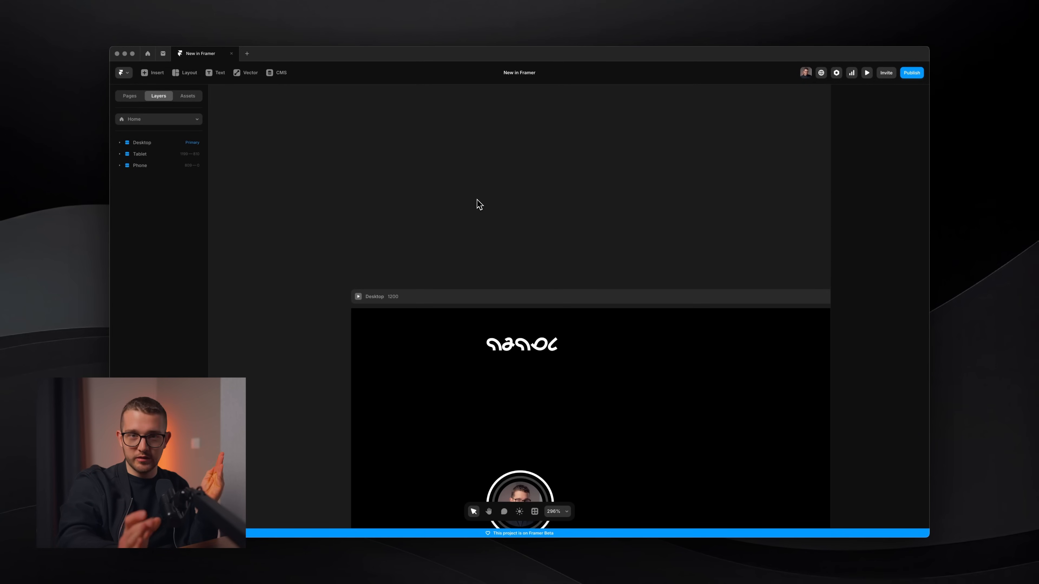
Step: Open the ring vector around the avatar for editing and preview its stroke animation
{"action": "scroll", "coordinate": [471, 285], "scroll_direction": "down", "scroll_amount": 5}
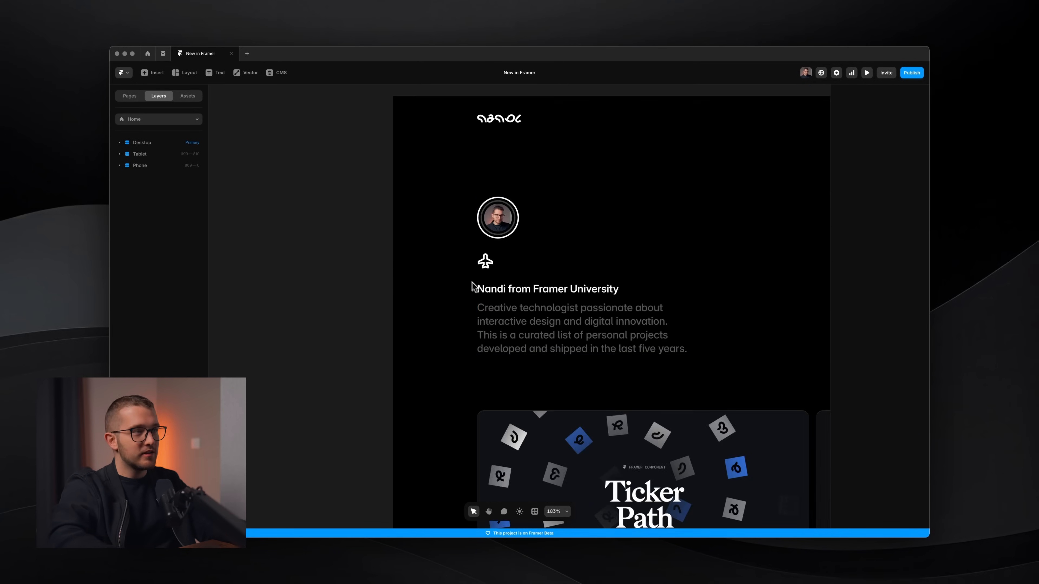
{"action": "left_click", "coordinate": [513, 232]}
{"action": "double_click", "coordinate": [513, 231]}
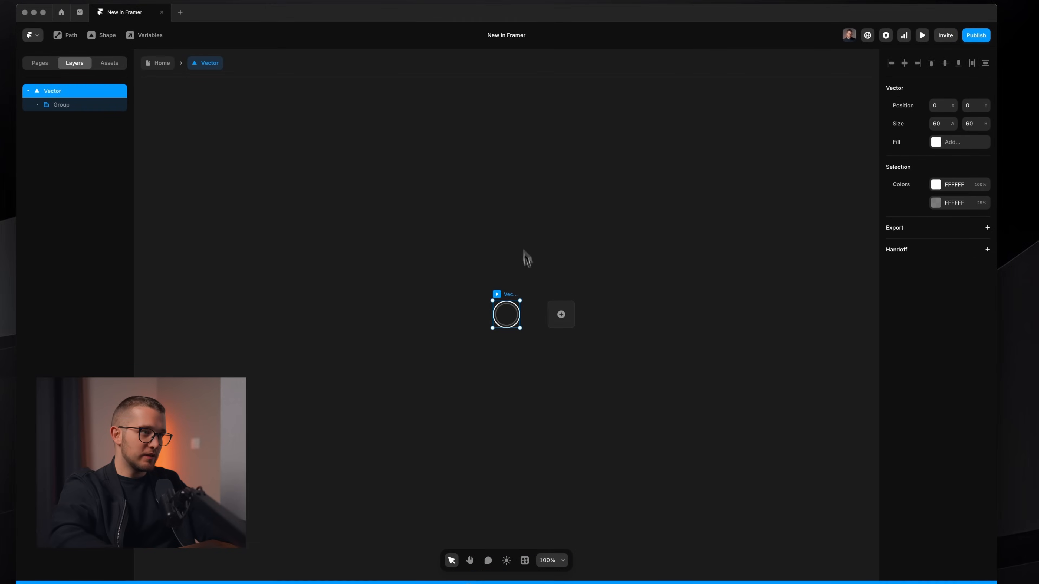
{"action": "key", "text": "super+p"}
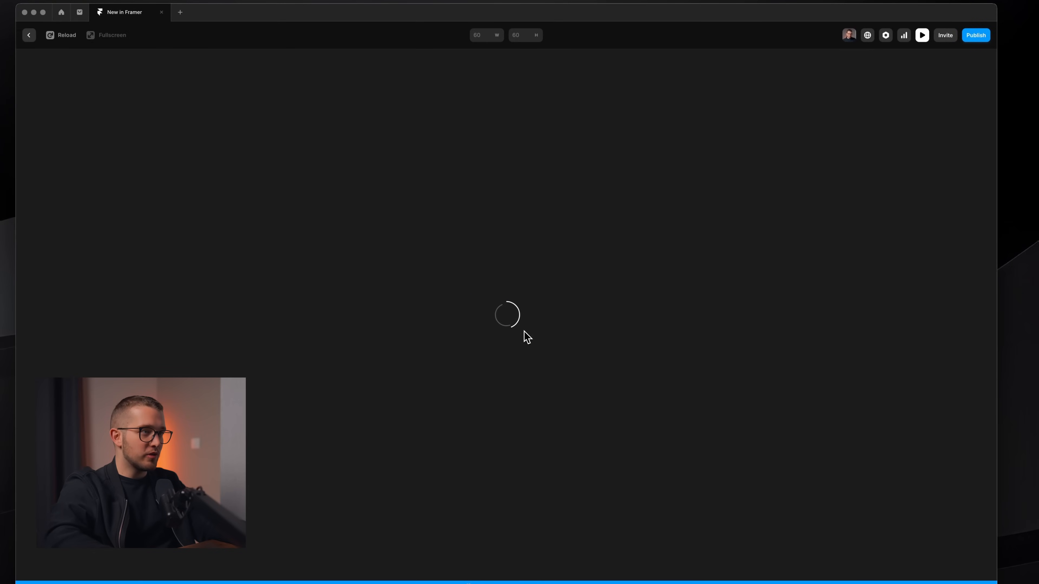
{"action": "left_click", "coordinate": [96, 111]}
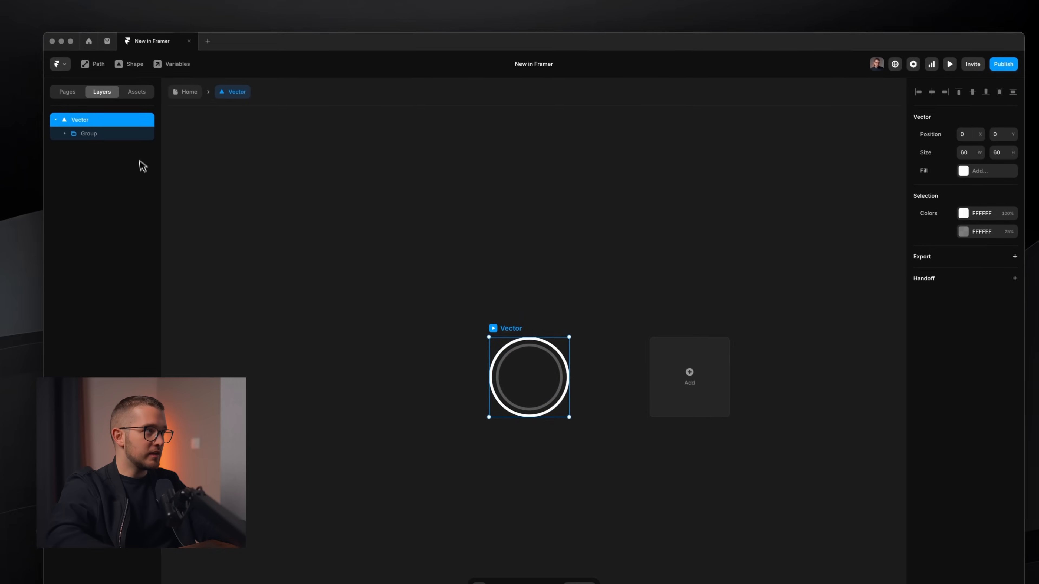
Step: Remove the stroke effect from the inner 50 by 50 oval and add a fresh stroke effect with default settings
{"action": "left_click", "coordinate": [128, 147]}
{"action": "left_click", "coordinate": [993, 223]}
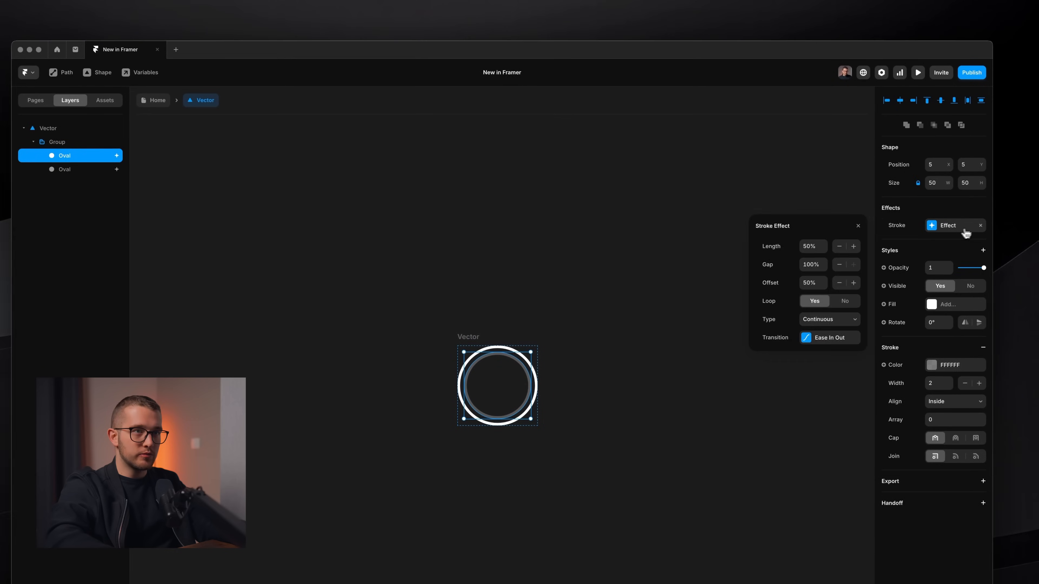
{"action": "left_click", "coordinate": [1017, 225]}
{"action": "left_click", "coordinate": [983, 207]}
{"action": "left_click", "coordinate": [956, 228]}
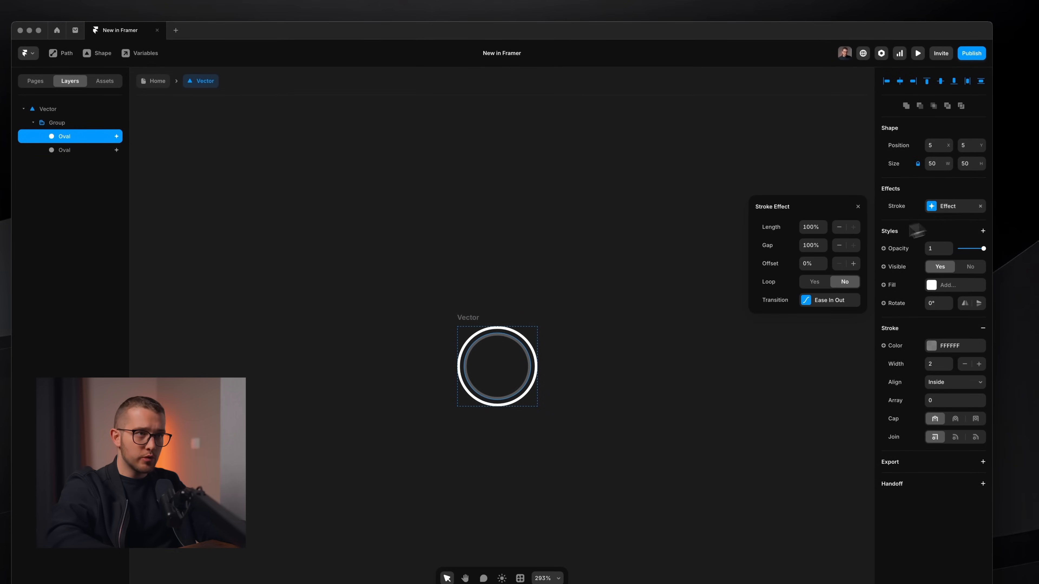
Step: Review the new stroke effect's transition settings, turn on looping, and view the available loop types
{"action": "left_click", "coordinate": [812, 300]}
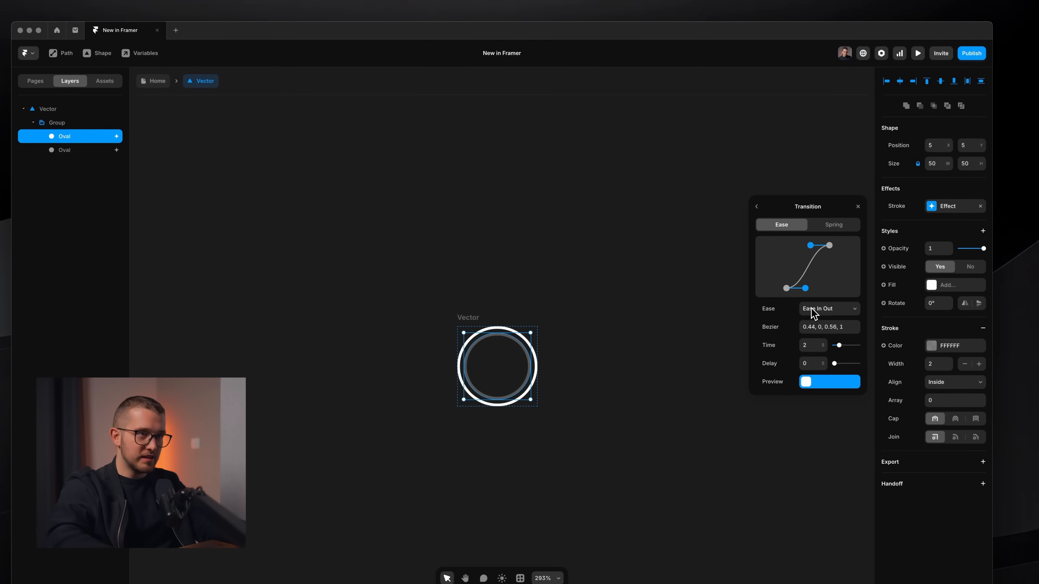
{"action": "left_click", "coordinate": [767, 206]}
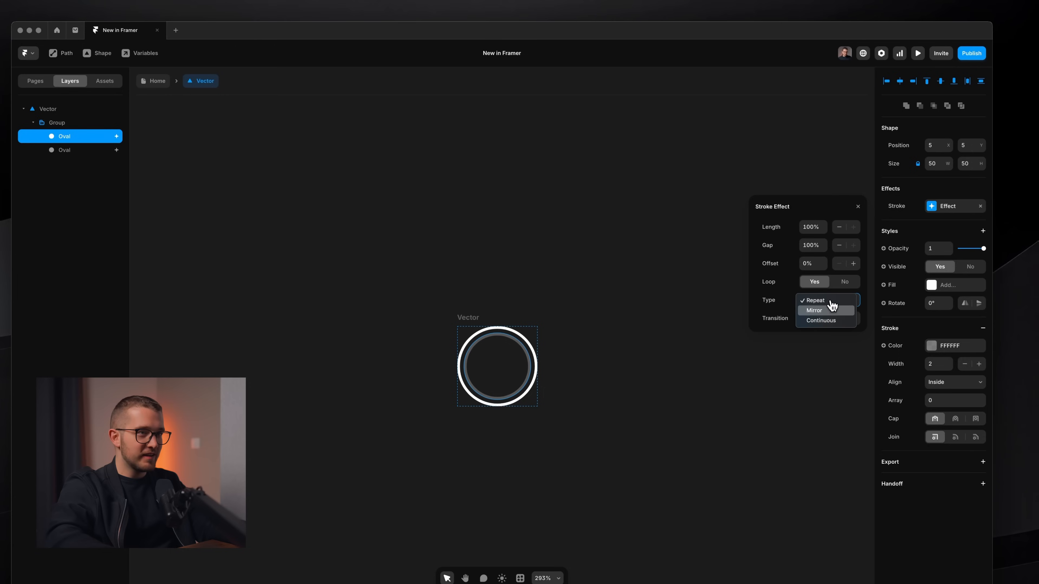
{"action": "key", "text": "Escape"}
Step: Return to the Home page and select the airplane icon below the avatar
{"action": "left_click", "coordinate": [155, 81]}
{"action": "left_click", "coordinate": [496, 305]}
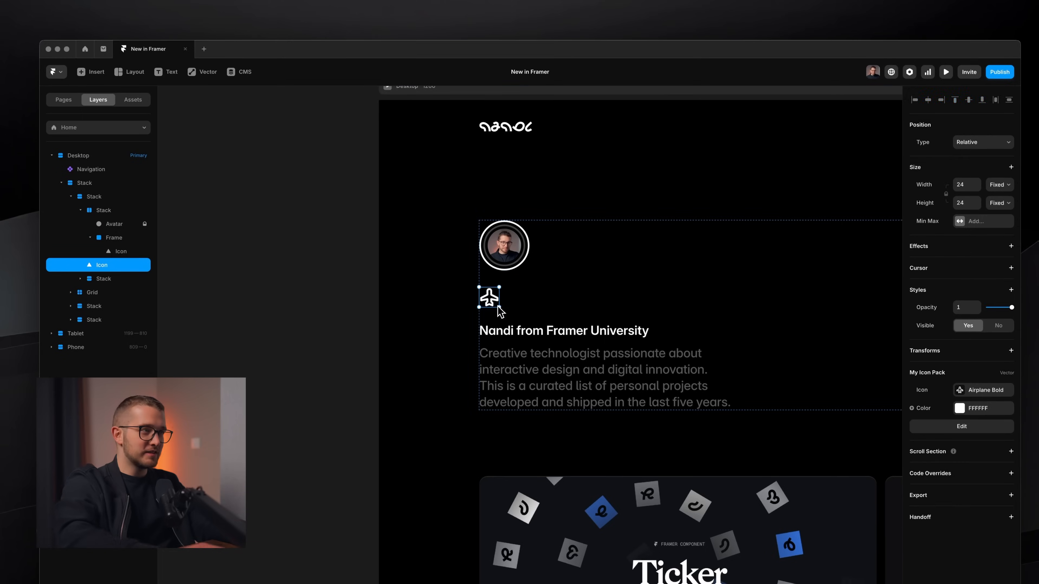